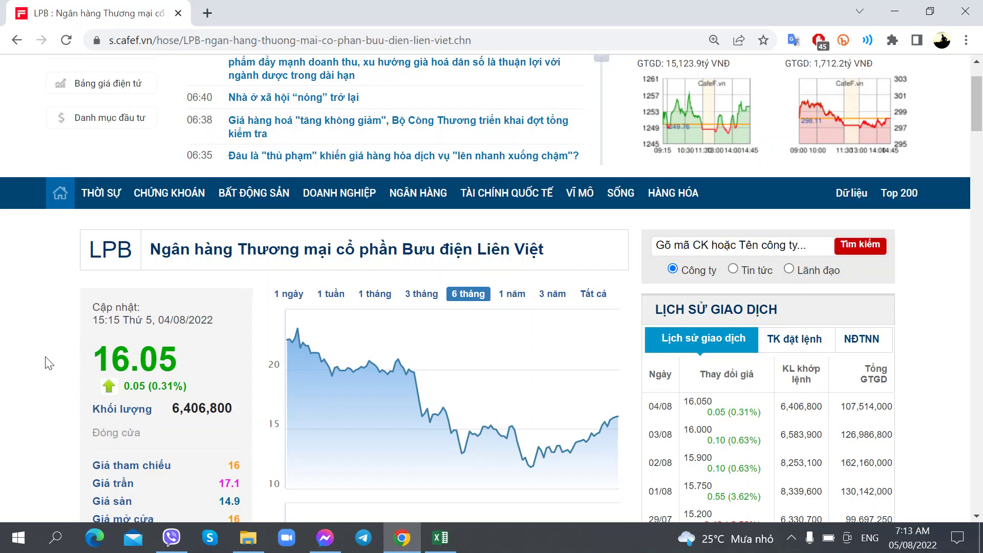
Review LPB's current share price and six-month chart on the CafeF page, glancing at the bank table in Excel for comparison.
{"action": "scroll", "coordinate": [41, 320], "scroll_direction": "down", "scroll_amount": 3}
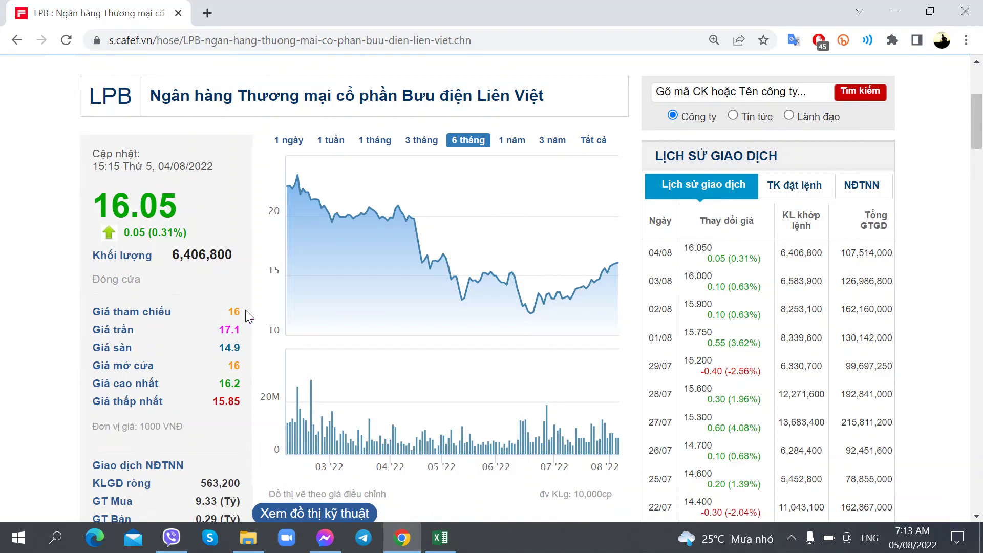
{"action": "scroll", "coordinate": [277, 305], "scroll_direction": "up", "scroll_amount": 1}
{"action": "scroll", "coordinate": [276, 306], "scroll_direction": "down", "scroll_amount": 1}
{"action": "left_click", "coordinate": [454, 525]}
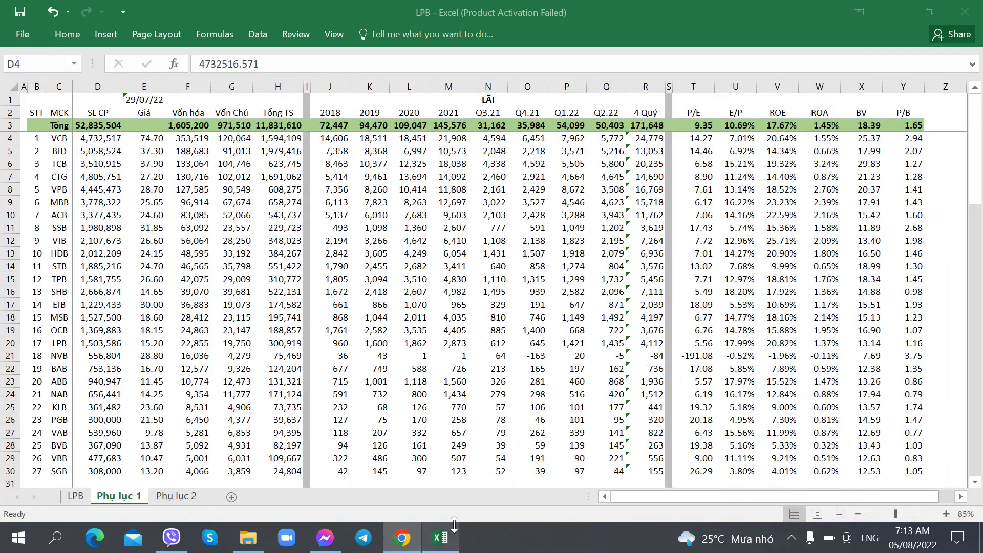
{"action": "left_click", "coordinate": [402, 536]}
{"action": "scroll", "coordinate": [242, 367], "scroll_direction": "up", "scroll_amount": 2}
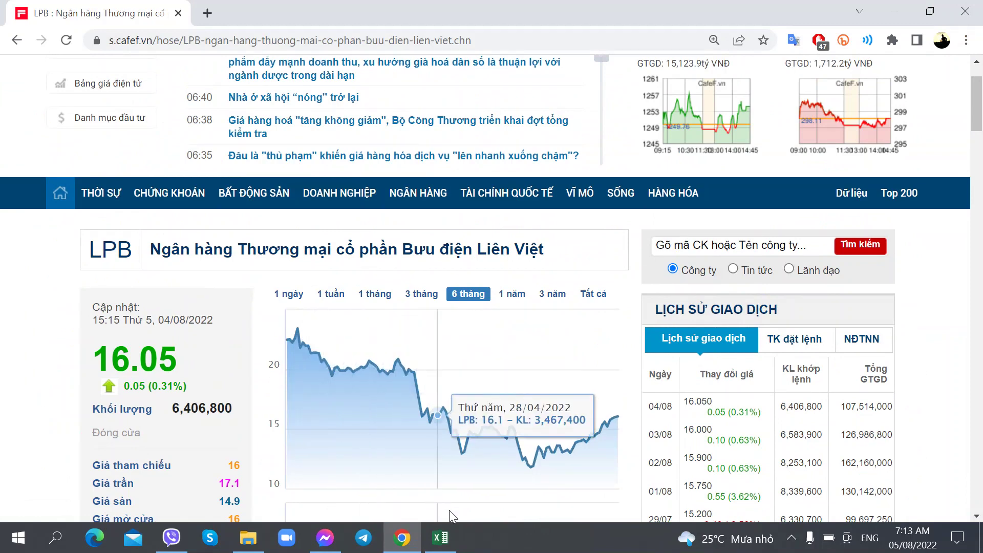
Switch to Excel and examine LPB's price, market capitalization and equity in row 20 of the Phụ lục 1 sheet.
{"action": "left_click", "coordinate": [441, 544]}
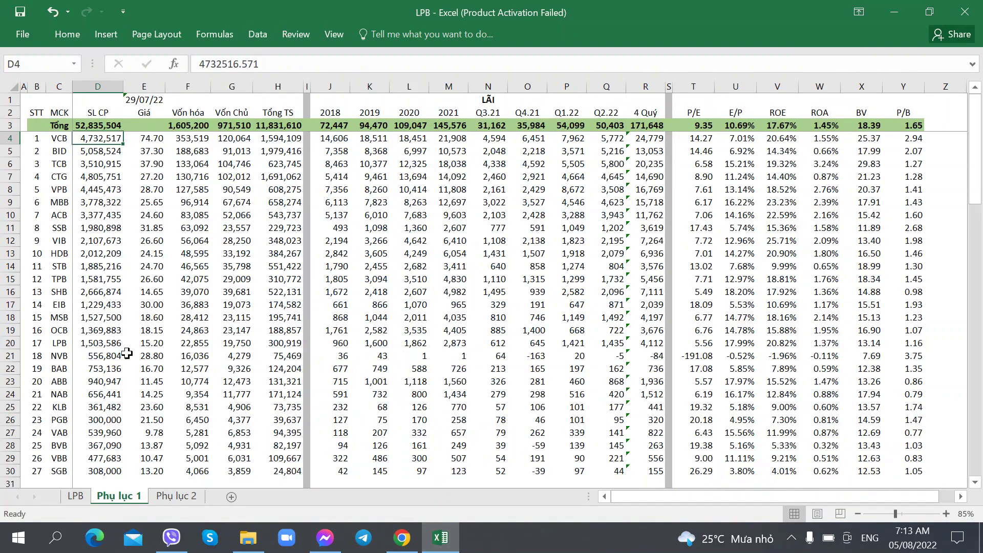
{"action": "left_click", "coordinate": [172, 344]}
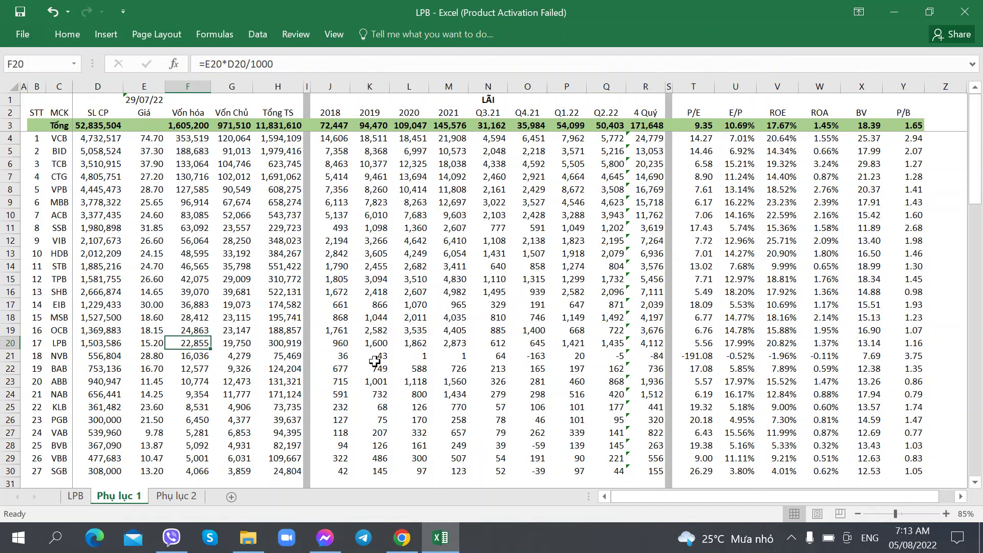
{"action": "left_click", "coordinate": [232, 344]}
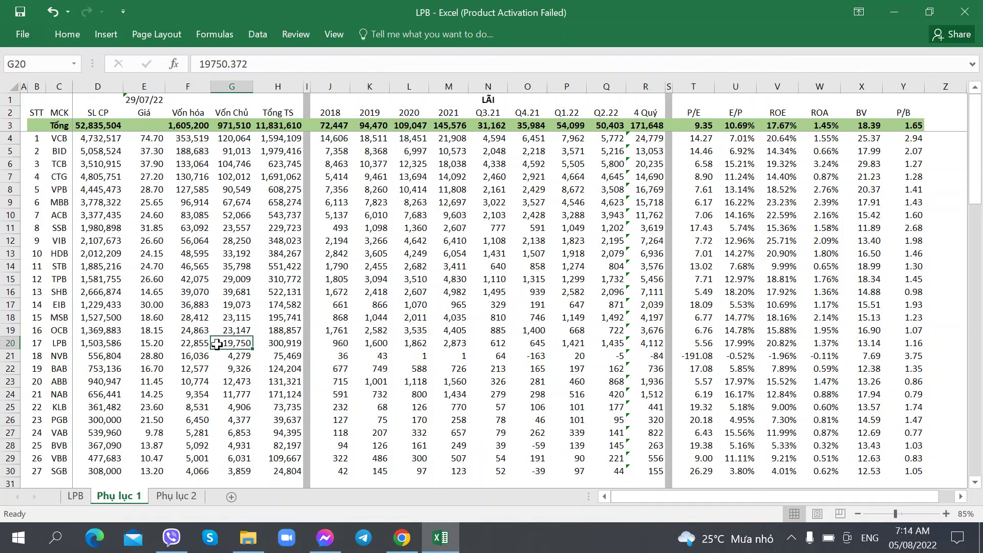
{"action": "left_click", "coordinate": [196, 344]}
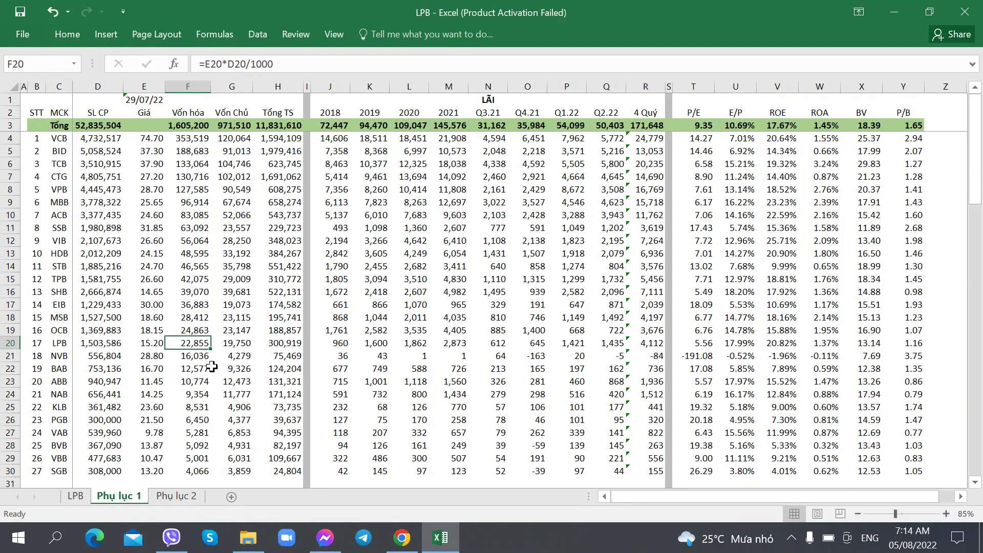
{"action": "left_click", "coordinate": [153, 344]}
{"action": "left_click", "coordinate": [192, 348]}
Check LPB's 29/07 closing price in the trading history on the CafeF page against the date used in the Excel table.
{"action": "left_click", "coordinate": [402, 547]}
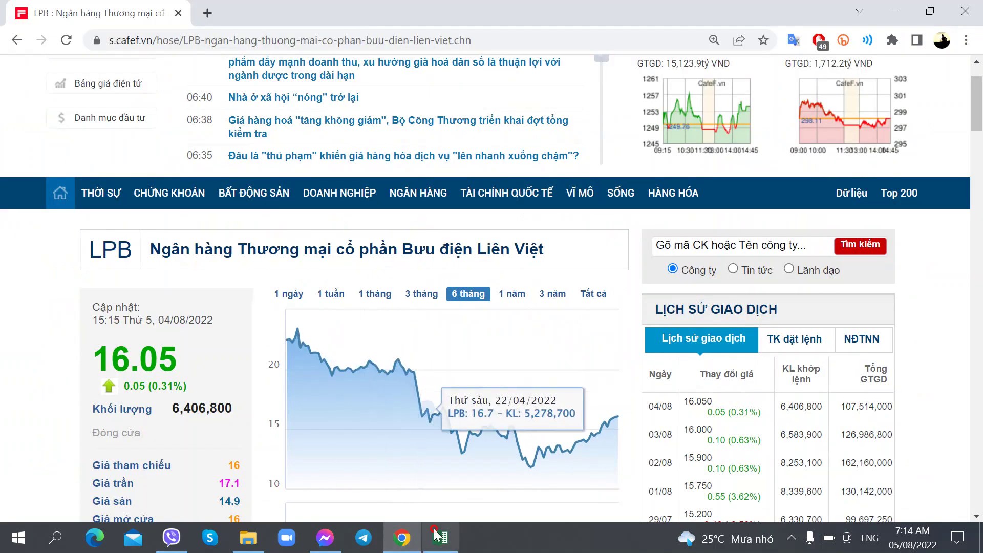
{"action": "left_click", "coordinate": [440, 538]}
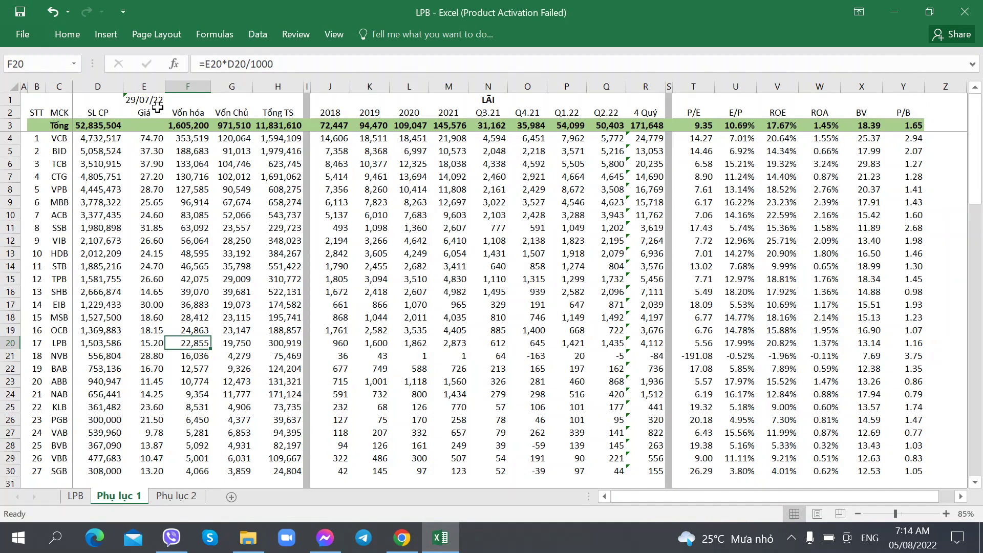
{"action": "left_click", "coordinate": [402, 538]}
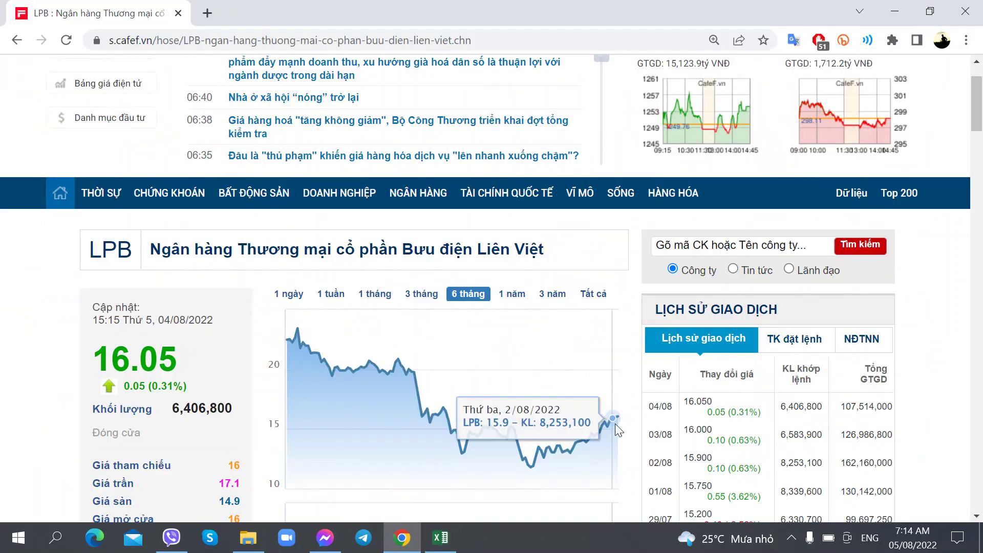
{"action": "scroll", "coordinate": [616, 423], "scroll_direction": "down", "scroll_amount": 3}
{"action": "left_click_drag", "start_coordinate": [683, 361], "coordinate": [708, 363]}
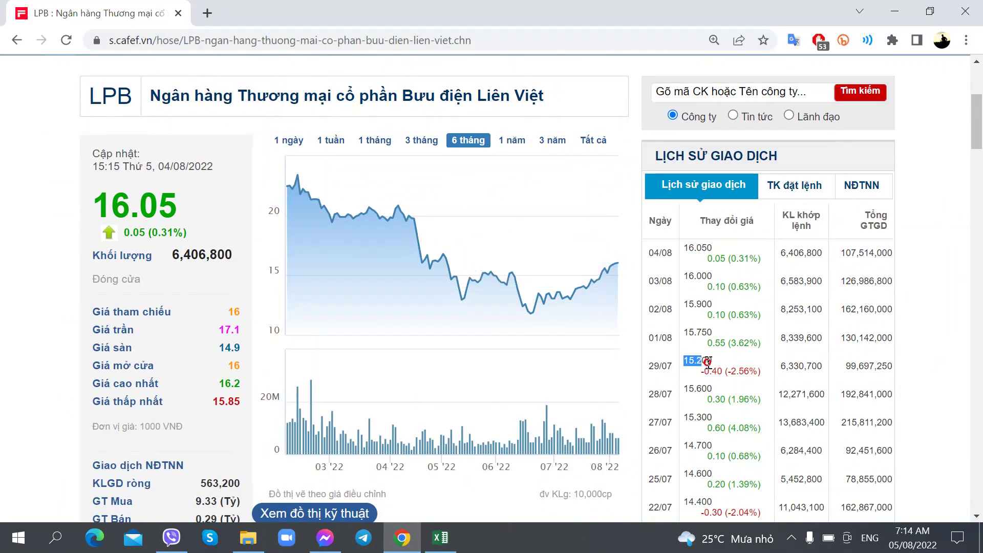
{"action": "left_click", "coordinate": [708, 362]}
{"action": "left_click_drag", "start_coordinate": [702, 338], "coordinate": [762, 370]}
{"action": "left_click", "coordinate": [695, 352]}
{"action": "scroll", "coordinate": [695, 353], "scroll_direction": "down", "scroll_amount": 1}
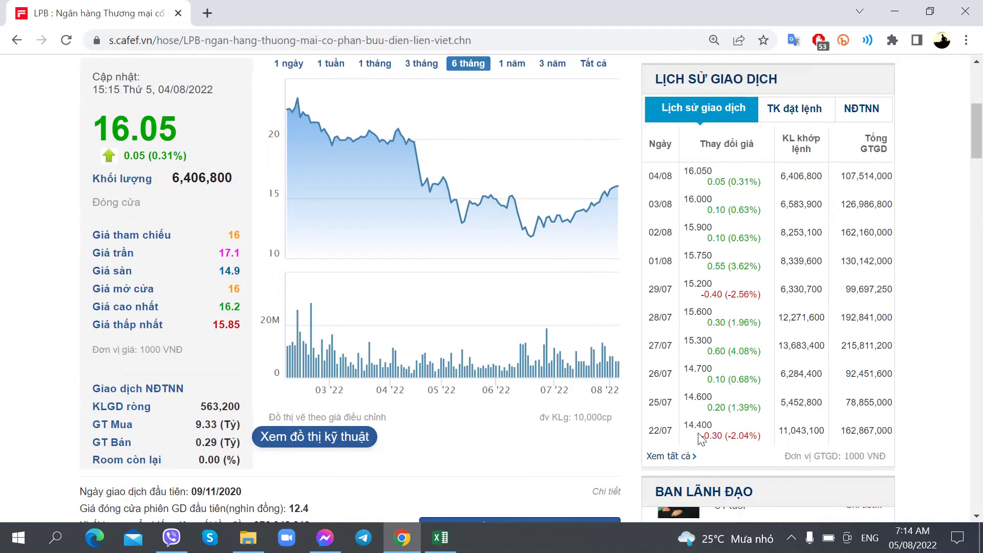
{"action": "left_click_drag", "start_coordinate": [699, 435], "coordinate": [737, 415]}
{"action": "left_click_drag", "start_coordinate": [687, 287], "coordinate": [786, 312]}
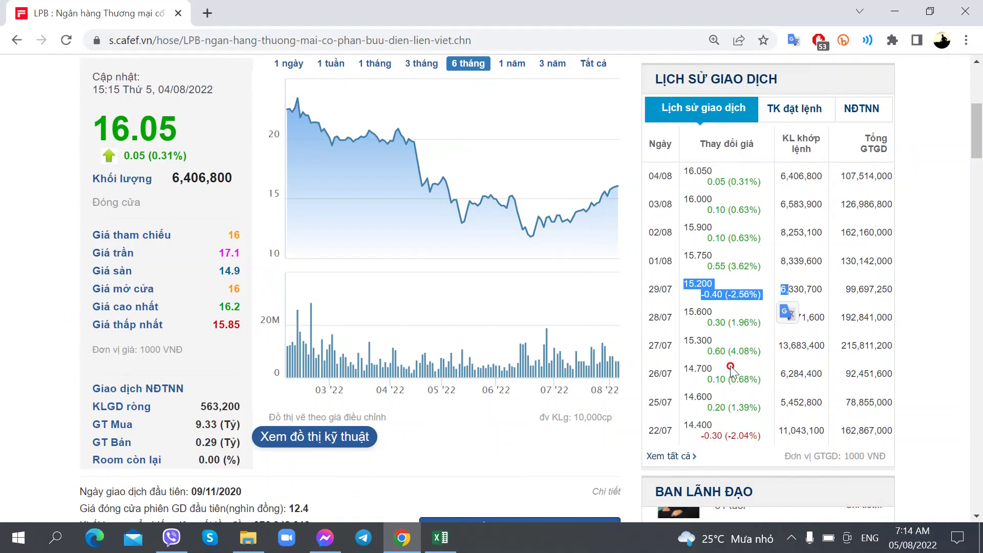
{"action": "left_click", "coordinate": [783, 315]}
Return to Excel and compare the P/E ratios of LPB and SHB in column T.
{"action": "left_click", "coordinate": [440, 537]}
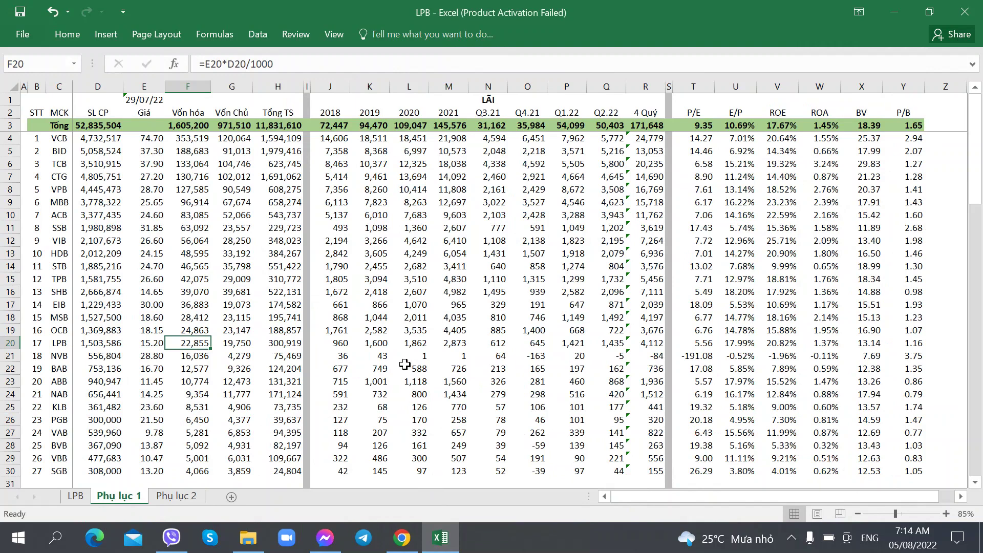
{"action": "left_click", "coordinate": [693, 343]}
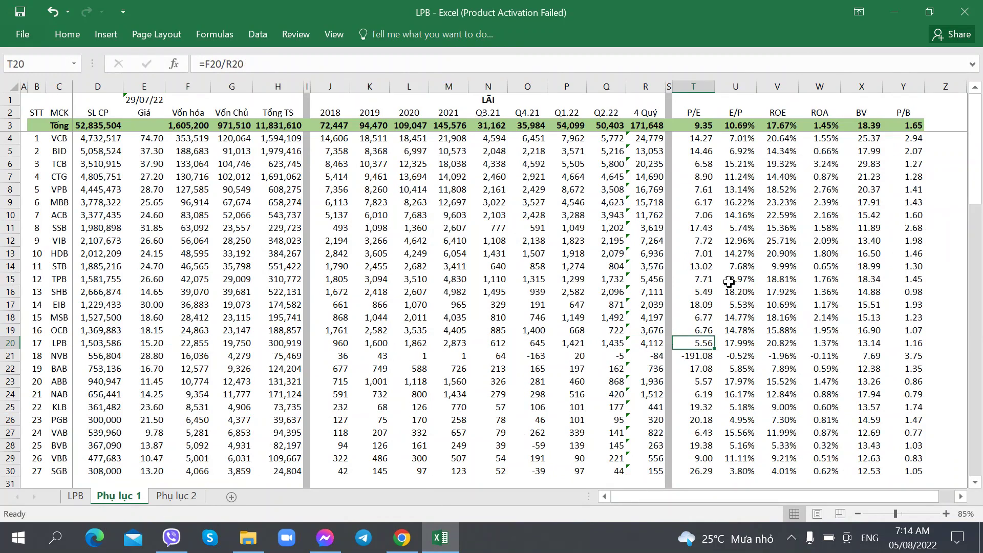
{"action": "left_click", "coordinate": [691, 294]}
{"action": "left_click", "coordinate": [690, 342]}
{"action": "left_click", "coordinate": [692, 290]}
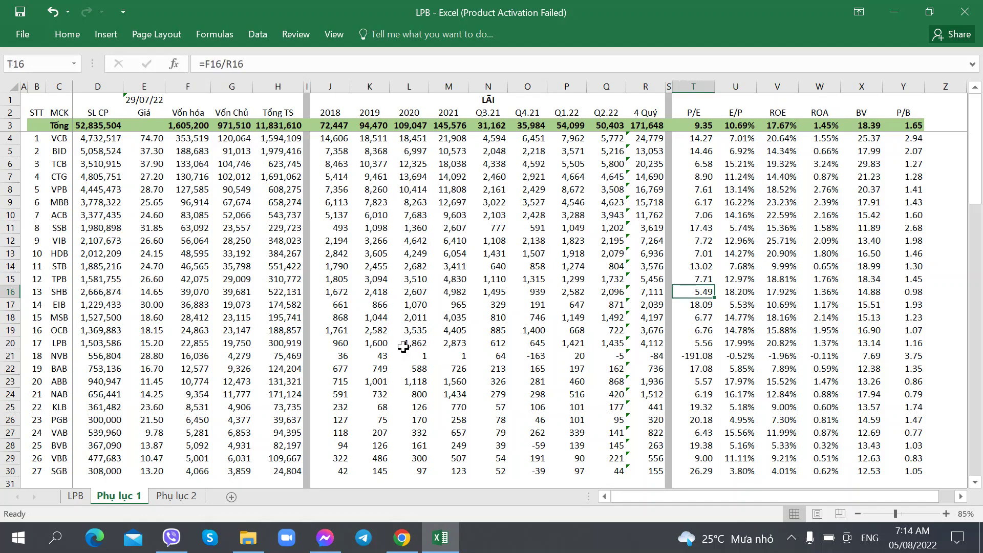
Go through the P/E column cell by cell to compare the ratios of all the listed banks.
{"action": "key", "text": "Down"}
{"action": "key", "text": "Down"}
{"action": "key", "text": "Down"}
{"action": "key", "text": "Down"}
{"action": "key", "text": "Up"}
{"action": "key", "text": "Up"}
{"action": "key", "text": "Up"}
{"action": "key", "text": "Up"}
{"action": "key", "text": "Up"}
{"action": "key", "text": "Up"}
{"action": "key", "text": "Up"}
{"action": "key", "text": "Up"}
{"action": "key", "text": "Up"}
{"action": "key", "text": "Up"}
{"action": "key", "text": "Up"}
{"action": "key", "text": "Up"}
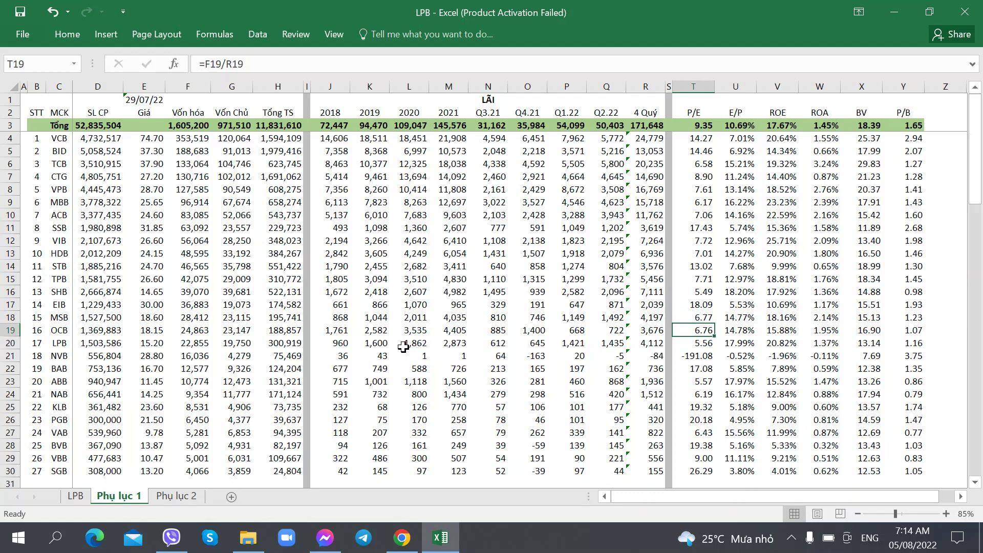
{"action": "key", "text": "Up"}
{"action": "key", "text": "Up"}
{"action": "key", "text": "Up"}
{"action": "key", "text": "Up"}
{"action": "key", "text": "Up"}
{"action": "key", "text": "Up"}
{"action": "key", "text": "Up"}
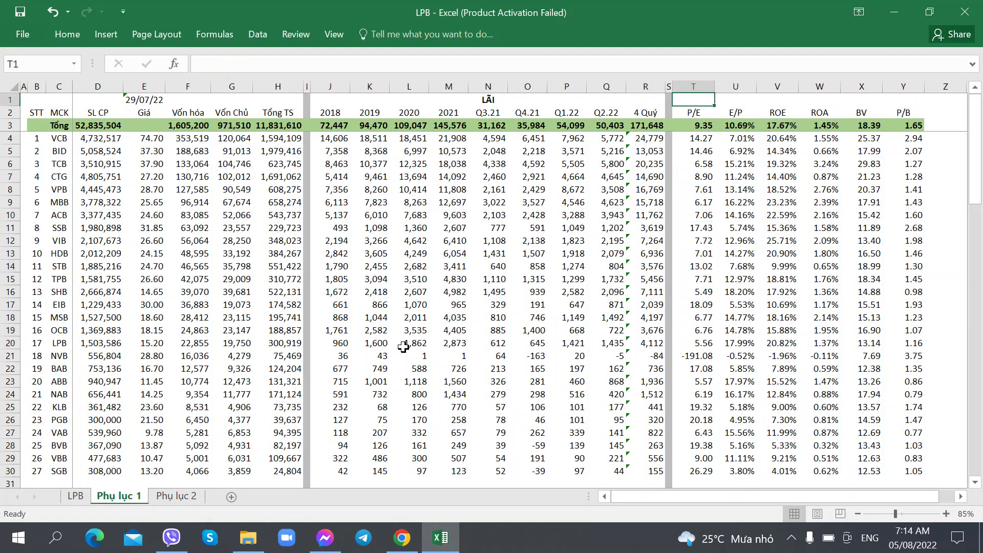
{"action": "key", "text": "Down"}
{"action": "key", "text": "Down"}
{"action": "key", "text": "Down"}
{"action": "key", "text": "Down"}
{"action": "key", "text": "Down"}
{"action": "key", "text": "Down"}
{"action": "key", "text": "Down"}
{"action": "key", "text": "Down"}
{"action": "key", "text": "Down"}
{"action": "key", "text": "Down"}
{"action": "key", "text": "Down"}
{"action": "key", "text": "Down"}
{"action": "key", "text": "Down"}
{"action": "key", "text": "Down"}
{"action": "key", "text": "Down"}
{"action": "key", "text": "Down"}
{"action": "key", "text": "Down"}
{"action": "key", "text": "Down"}
{"action": "key", "text": "Down"}
{"action": "key", "text": "Down"}
{"action": "key", "text": "Up"}
{"action": "key", "text": "Up"}
{"action": "key", "text": "Up"}
{"action": "key", "text": "Up"}
{"action": "key", "text": "Up"}
{"action": "key", "text": "Up"}
{"action": "key", "text": "Up"}
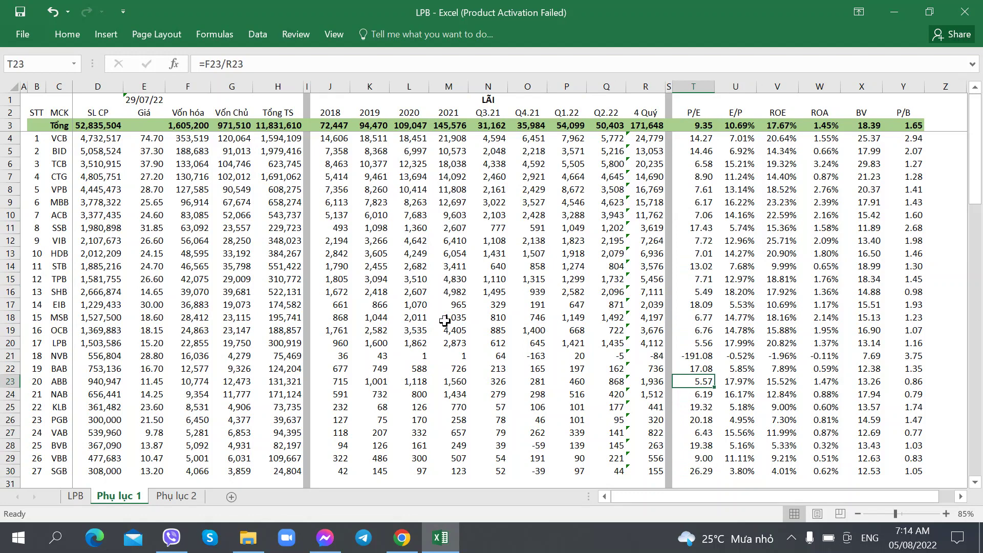
Compare LPB's P/E in T20 with those of SHB in T16 and ABB in T23.
{"action": "left_click", "coordinate": [692, 345]}
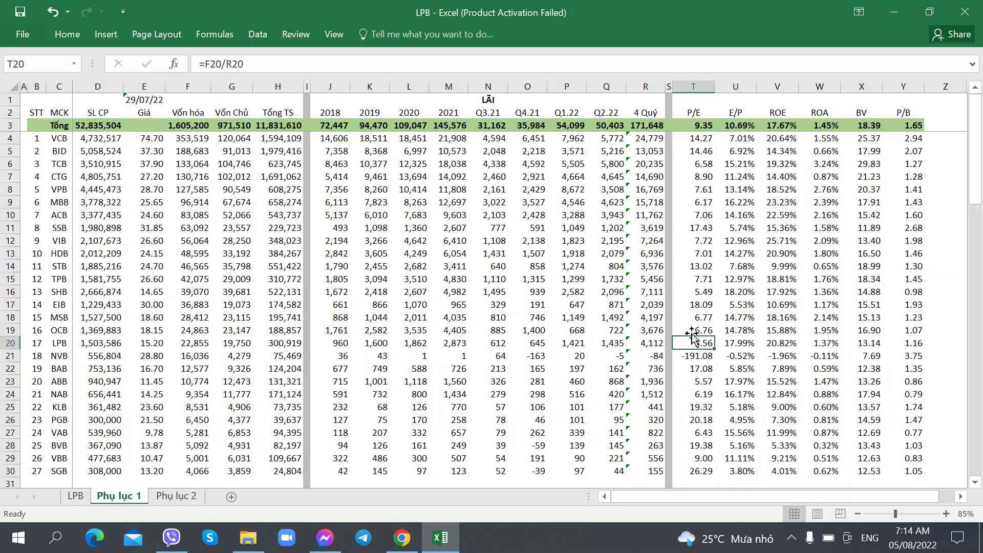
{"action": "left_click", "coordinate": [697, 293]}
{"action": "left_click", "coordinate": [686, 342]}
{"action": "left_click", "coordinate": [699, 381]}
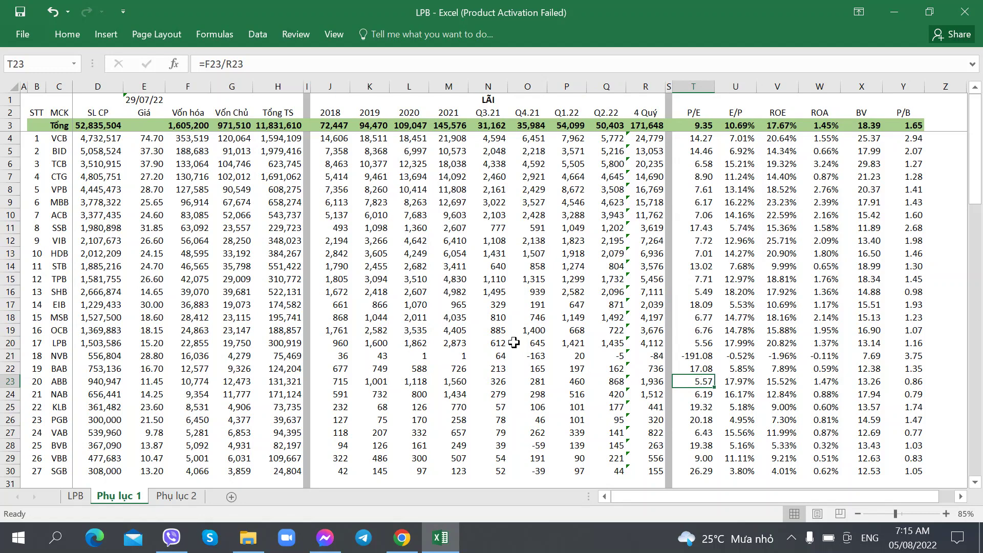
Examine LPB's equity and its quarterly profits from Q3.21 to Q2.22 in row 20.
{"action": "left_click", "coordinate": [232, 343]}
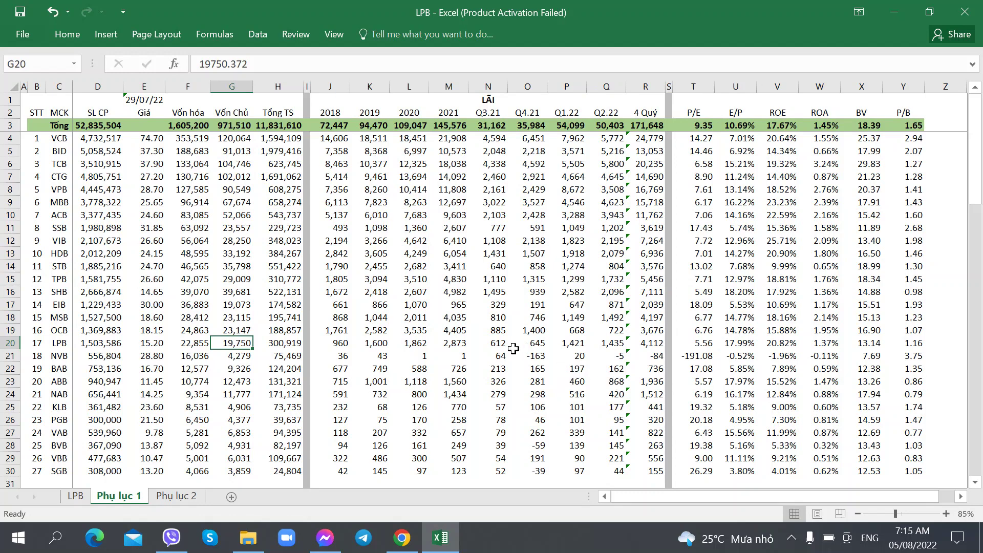
{"action": "left_click", "coordinate": [528, 292]}
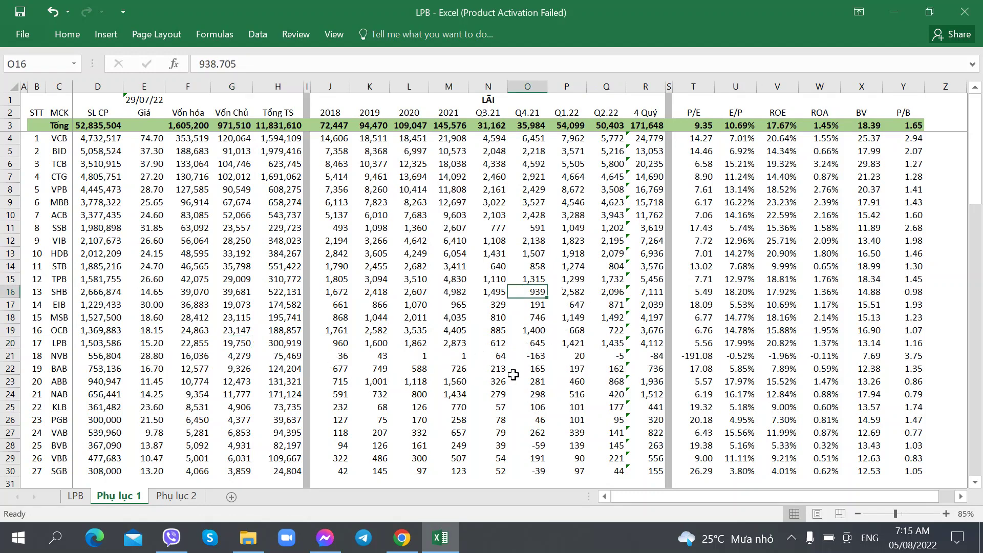
{"action": "left_click", "coordinate": [576, 342]}
{"action": "left_click", "coordinate": [614, 345]}
{"action": "left_click", "coordinate": [501, 344]}
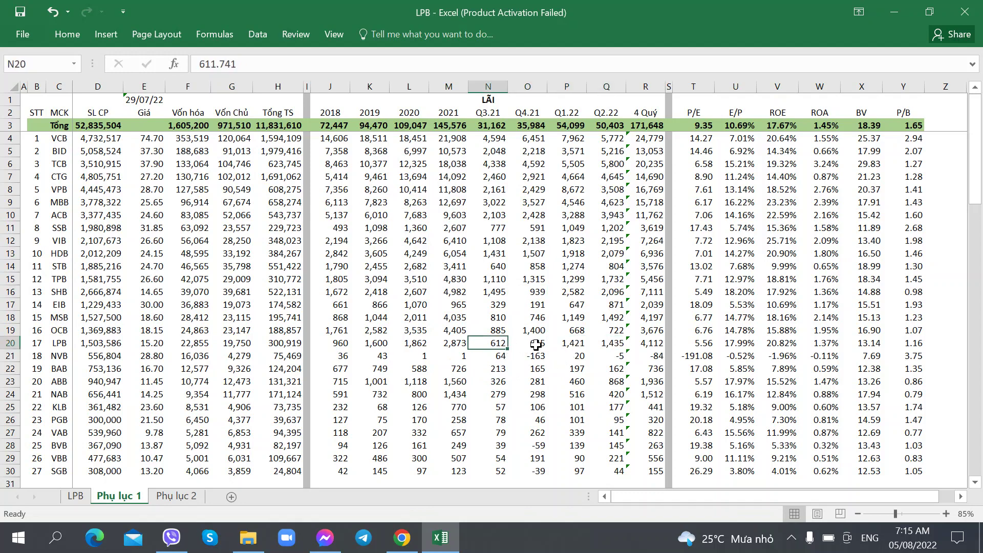
{"action": "left_click", "coordinate": [535, 344]}
{"action": "left_click", "coordinate": [567, 344]}
{"action": "left_click", "coordinate": [605, 343]}
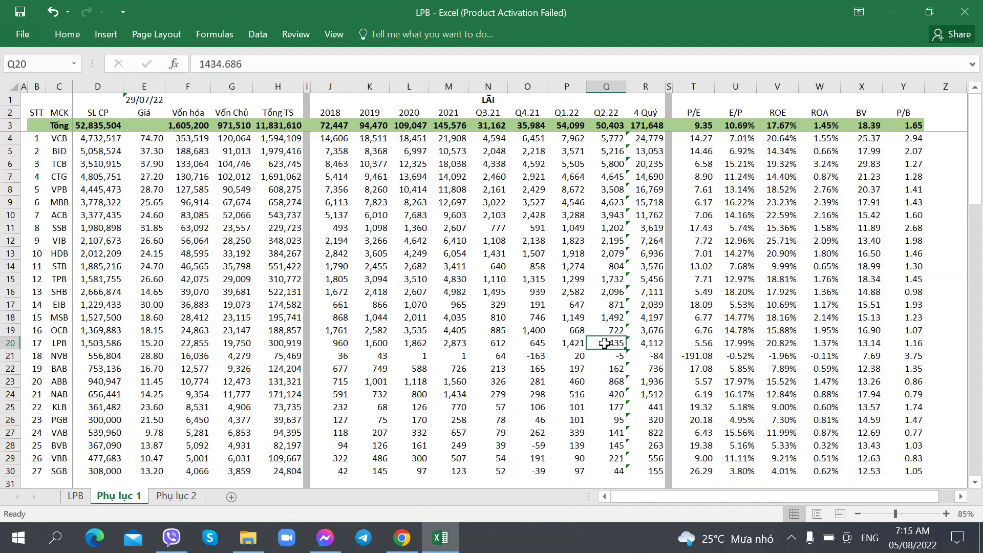
Examine ABB's quarterly profits from Q3.21 to Q2.22 in row 23.
{"action": "left_click_drag", "start_coordinate": [495, 383], "coordinate": [498, 395]}
{"action": "left_click", "coordinate": [535, 380]}
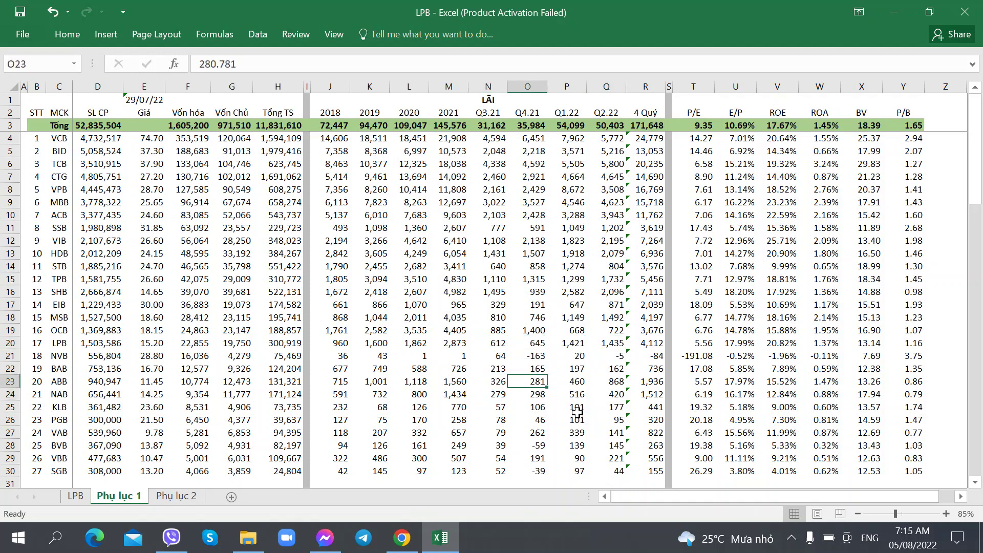
{"action": "left_click", "coordinate": [576, 383]}
{"action": "left_click", "coordinate": [613, 385]}
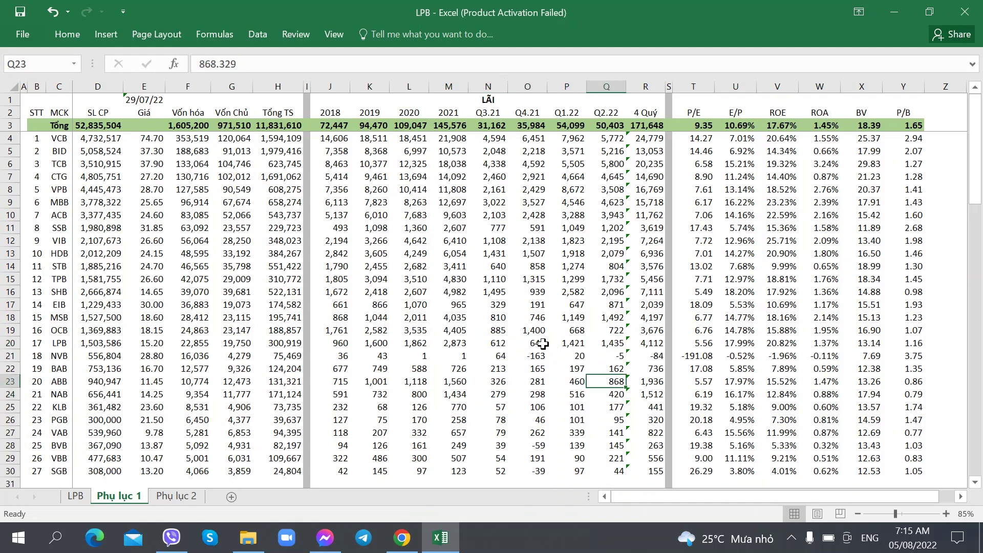
Examine SHB's quarterly profits from Q3.21 to Q2.22 in row 16, comparing the two 2022 quarters.
{"action": "left_click", "coordinate": [493, 293]}
{"action": "left_click", "coordinate": [532, 293]}
{"action": "left_click", "coordinate": [579, 294]}
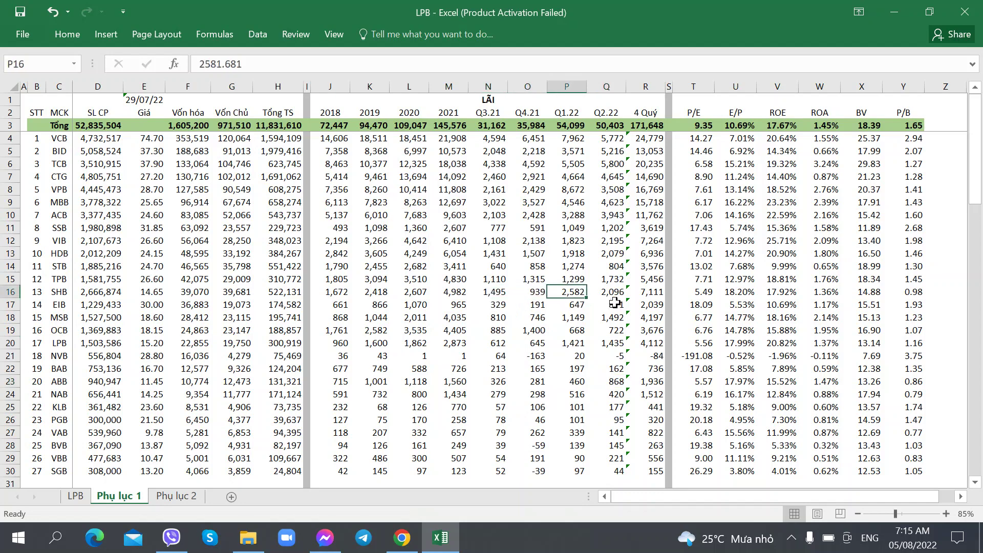
{"action": "left_click", "coordinate": [614, 294]}
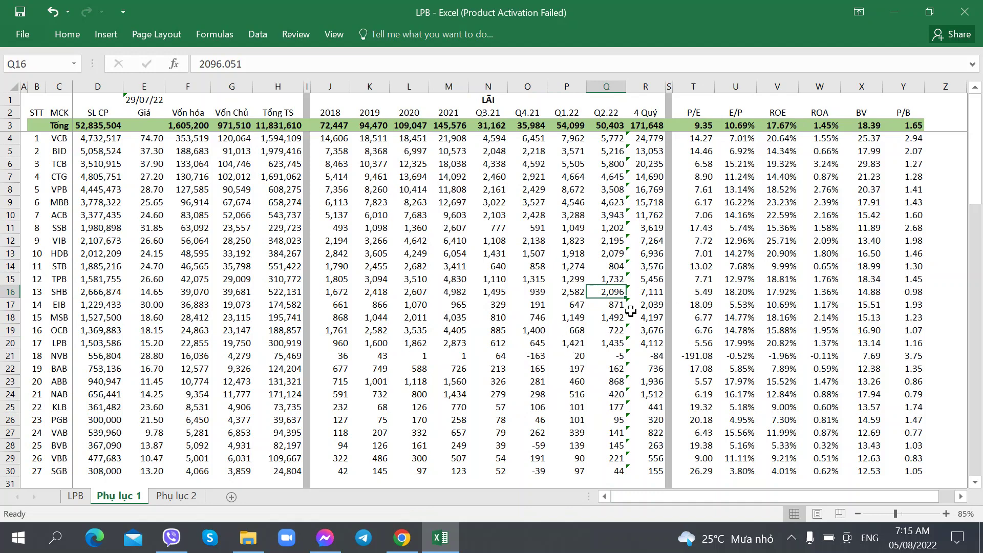
{"action": "left_click", "coordinate": [577, 292]}
{"action": "key", "text": "Right"}
Compare LPB's Q1.22 and Q2.22 profits in row 20 and inspect its four-quarter profit sum in R20.
{"action": "left_click", "coordinate": [567, 342]}
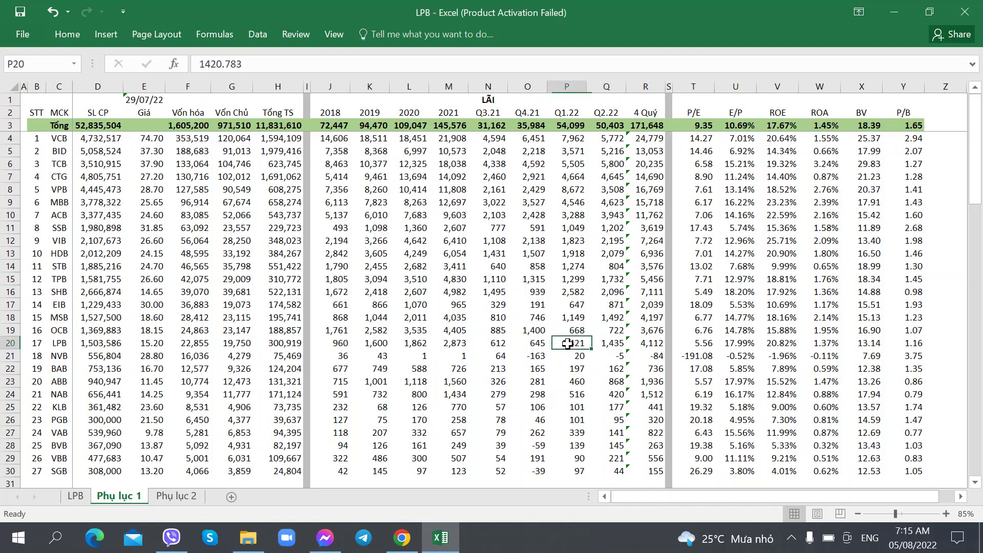
{"action": "key", "text": "Right"}
{"action": "left_click", "coordinate": [550, 343]}
{"action": "left_click", "coordinate": [617, 341]}
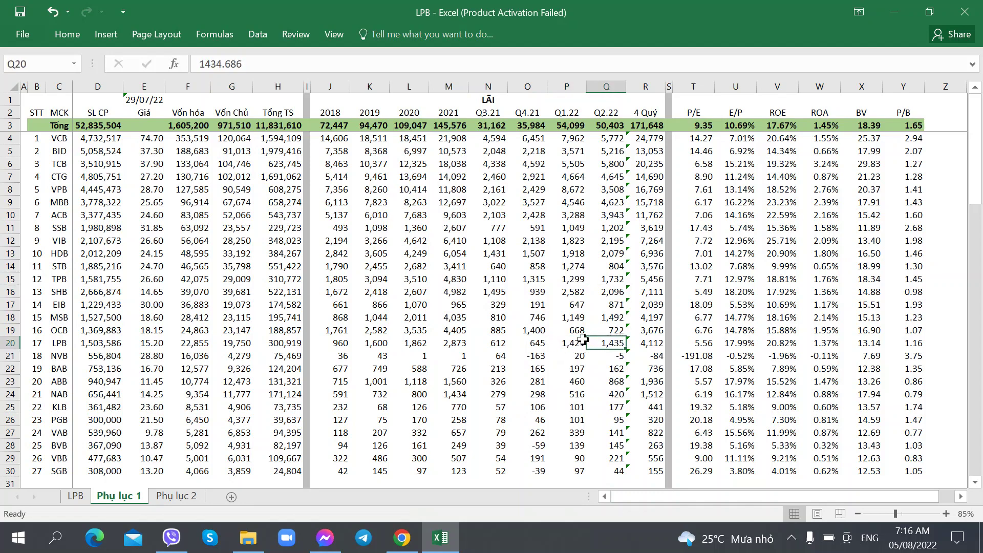
{"action": "left_click", "coordinate": [572, 343]}
{"action": "left_click", "coordinate": [603, 341]}
{"action": "left_click", "coordinate": [566, 342]}
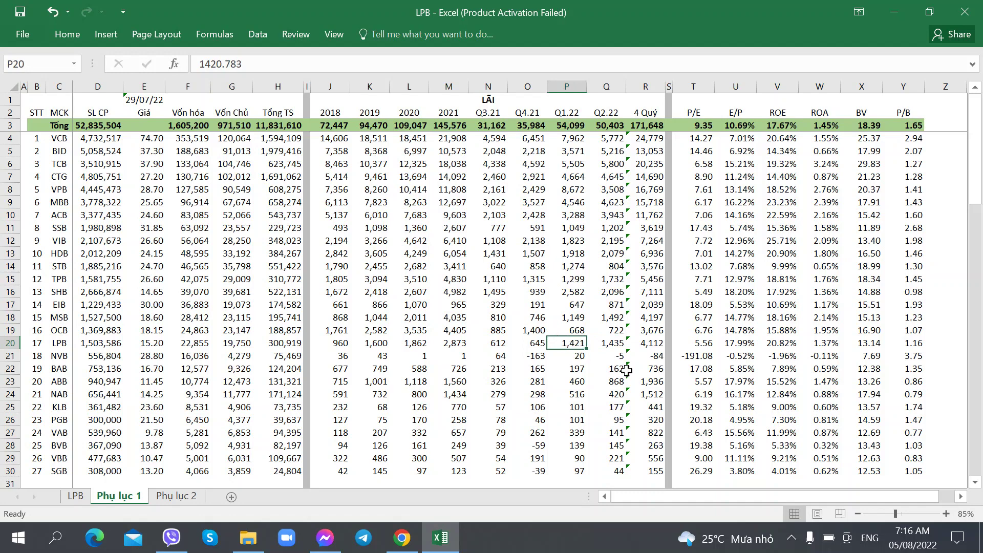
{"action": "left_click", "coordinate": [648, 348]}
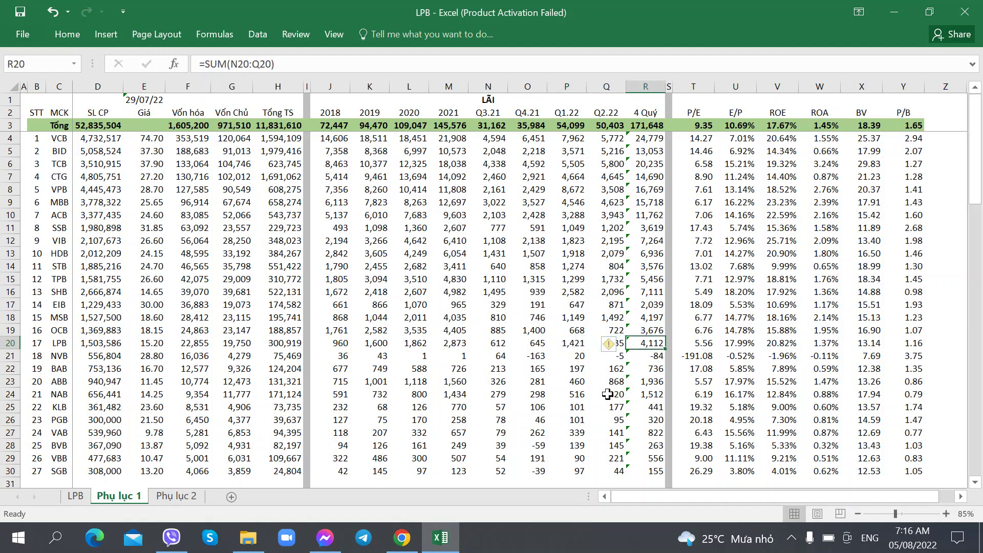
Check LPB's latest share price on the CafeF page and set its price in E20 to 16.05.
{"action": "left_click", "coordinate": [151, 344]}
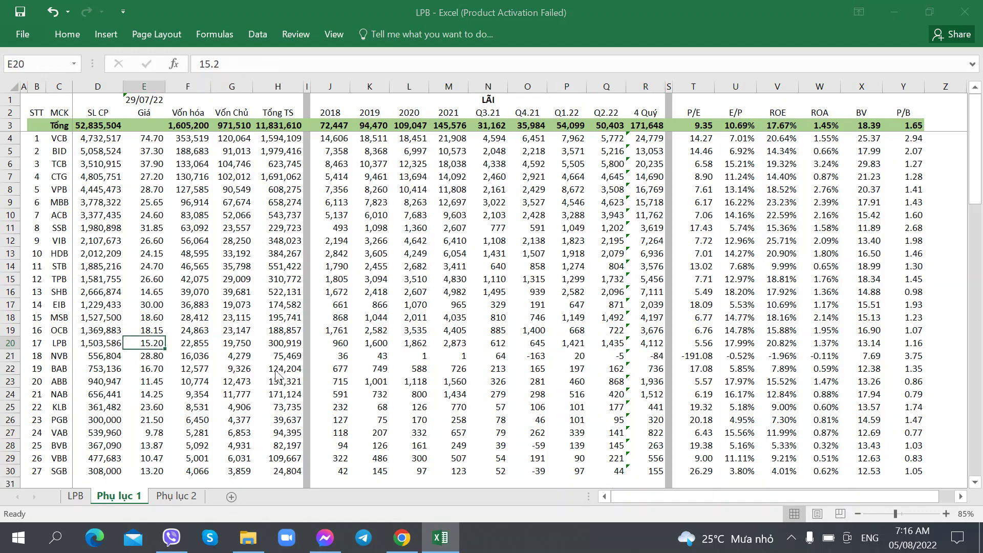
{"action": "key", "text": "alt+Tab"}
{"action": "scroll", "coordinate": [275, 358], "scroll_direction": "down", "scroll_amount": 3}
{"action": "key", "text": "alt+Tab"}
{"action": "type", "text": "16."}
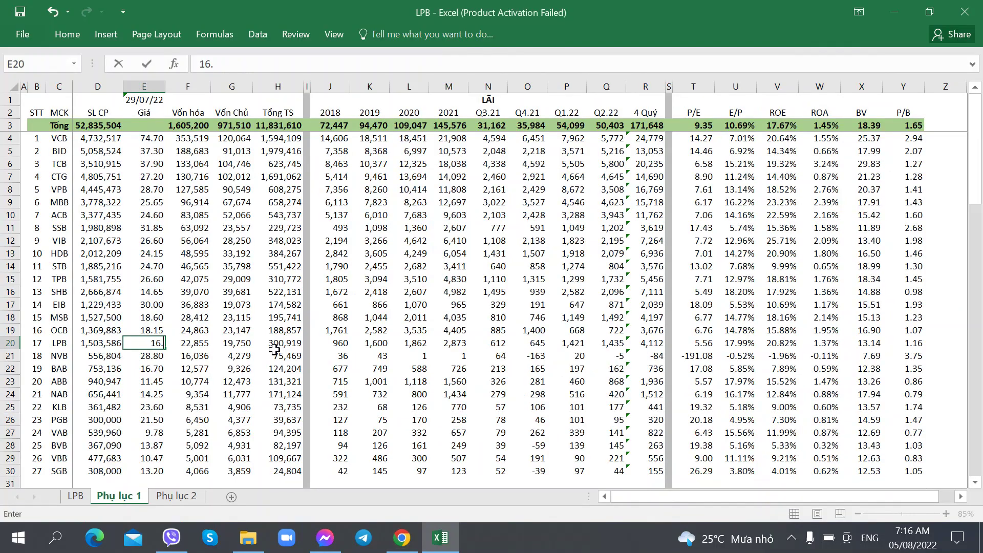
{"action": "type", "text": "05"}
{"action": "key", "text": "Tab"}
{"action": "key", "text": "Tab"}
{"action": "key", "text": "Tab"}
{"action": "key", "text": "Tab"}
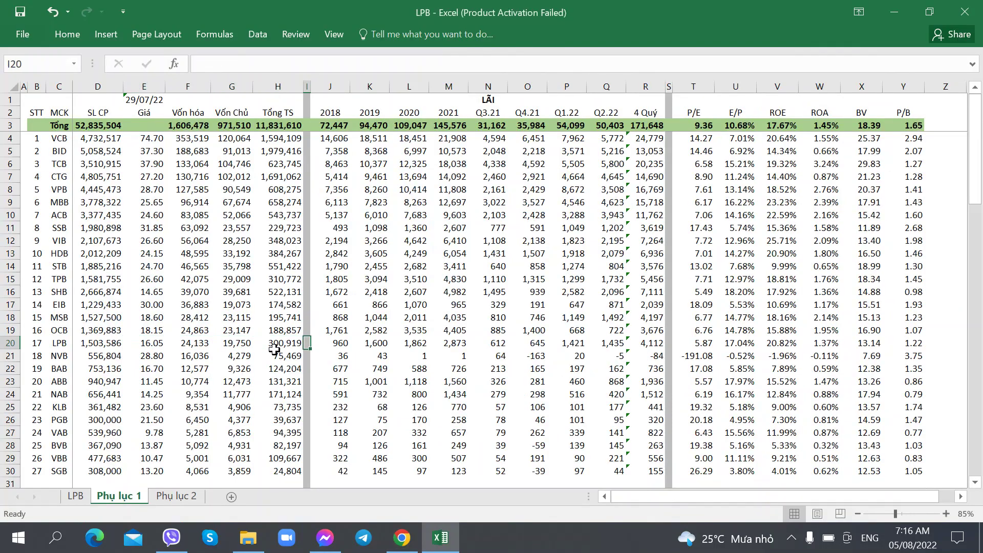
Replace LPB's four-quarter profit in R20 with a trial value of 5600.
{"action": "key", "text": "Tab"}
{"action": "key", "text": "Tab"}
{"action": "key", "text": "Tab"}
{"action": "key", "text": "Tab"}
{"action": "key", "text": "Tab"}
{"action": "key", "text": "Tab"}
{"action": "key", "text": "Tab"}
{"action": "key", "text": "Tab"}
{"action": "key", "text": "Tab"}
{"action": "type", "text": "56000"}
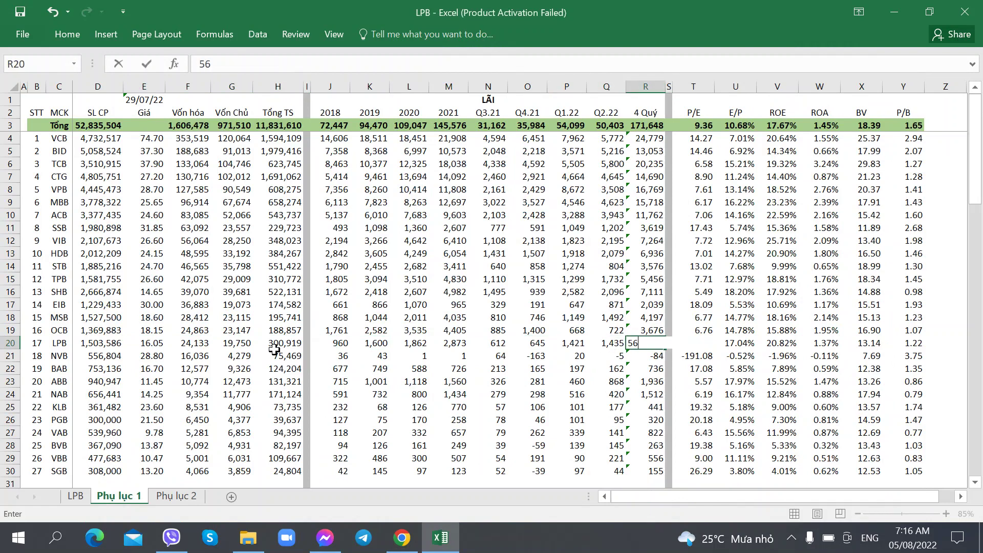
{"action": "key", "text": "Tab"}
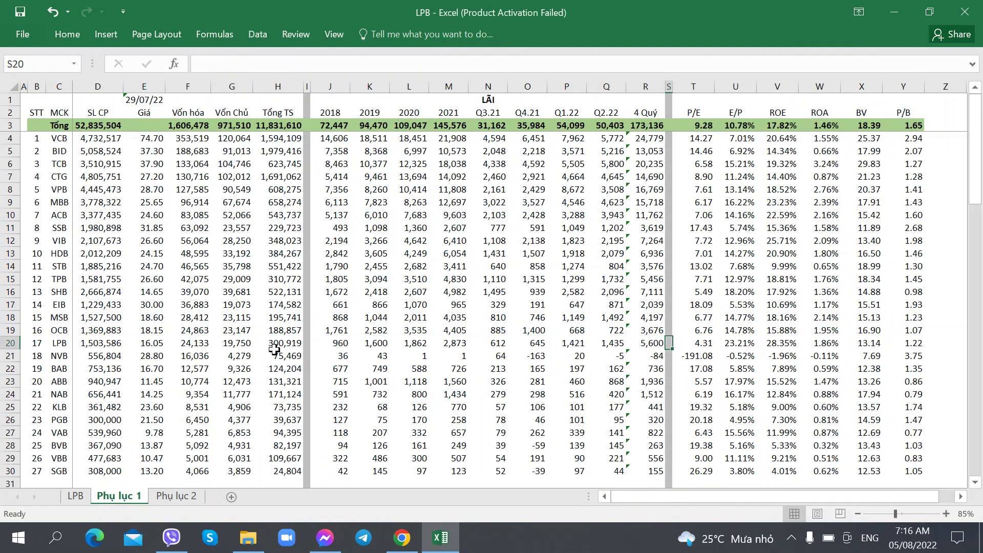
Undo the trial four-quarter profit and the share price change in LPB's row.
{"action": "key", "text": "ctrl+z"}
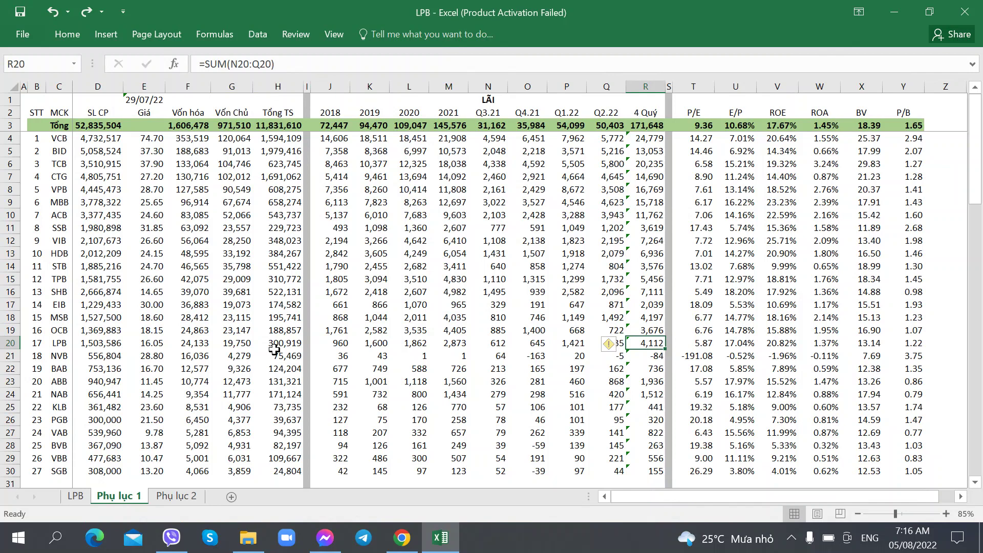
{"action": "key", "text": "ctrl+z"}
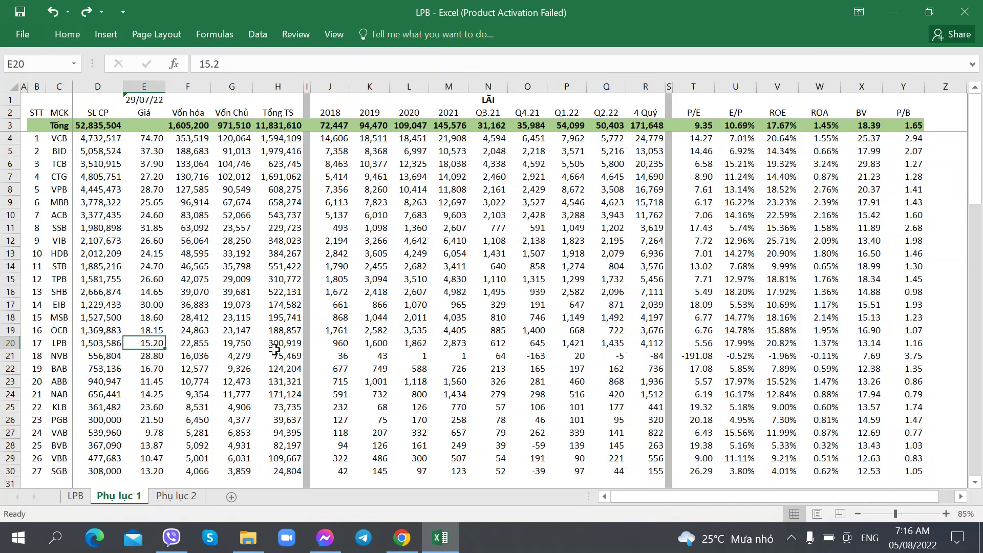
Review LPB's price, equity, total assets and profit figures across row 20.
{"action": "key", "text": "Right"}
{"action": "key", "text": "Right"}
{"action": "key", "text": "Right"}
{"action": "key", "text": "Right"}
{"action": "key", "text": "Right"}
{"action": "key", "text": "Right"}
{"action": "key", "text": "Right"}
{"action": "key", "text": "Right"}
{"action": "key", "text": "Right"}
{"action": "key", "text": "Right"}
{"action": "key", "text": "Right"}
{"action": "key", "text": "Right"}
{"action": "key", "text": "Right"}
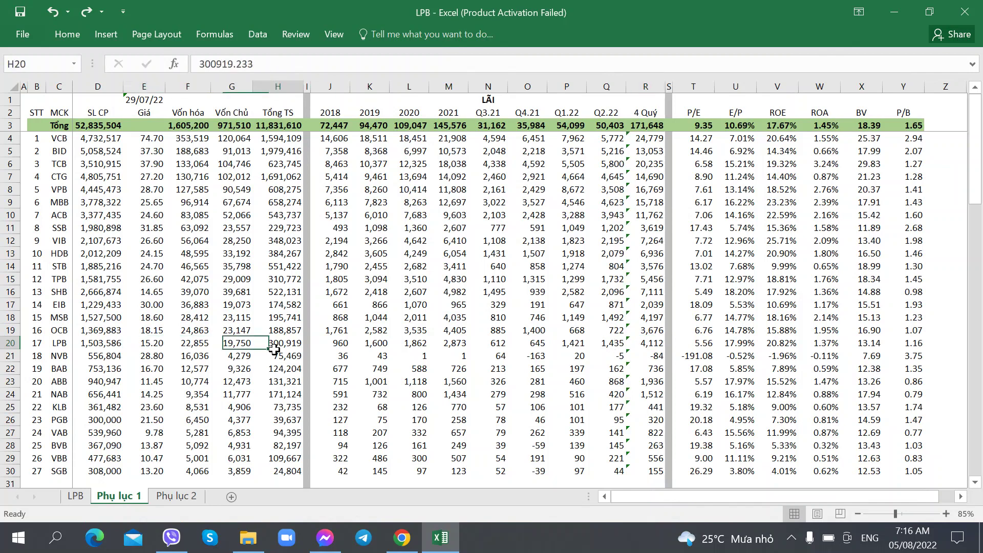
{"action": "key", "text": "Left"}
{"action": "key", "text": "Left"}
{"action": "key", "text": "Left"}
{"action": "key", "text": "Left"}
{"action": "key", "text": "Left"}
{"action": "key", "text": "Left"}
{"action": "key", "text": "Left"}
{"action": "key", "text": "Left"}
{"action": "key", "text": "Left"}
{"action": "key", "text": "Left"}
{"action": "key", "text": "Left"}
{"action": "key", "text": "Left"}
{"action": "key", "text": "Left"}
{"action": "key", "text": "Left"}
{"action": "key", "text": "Left"}
{"action": "key", "text": "Left"}
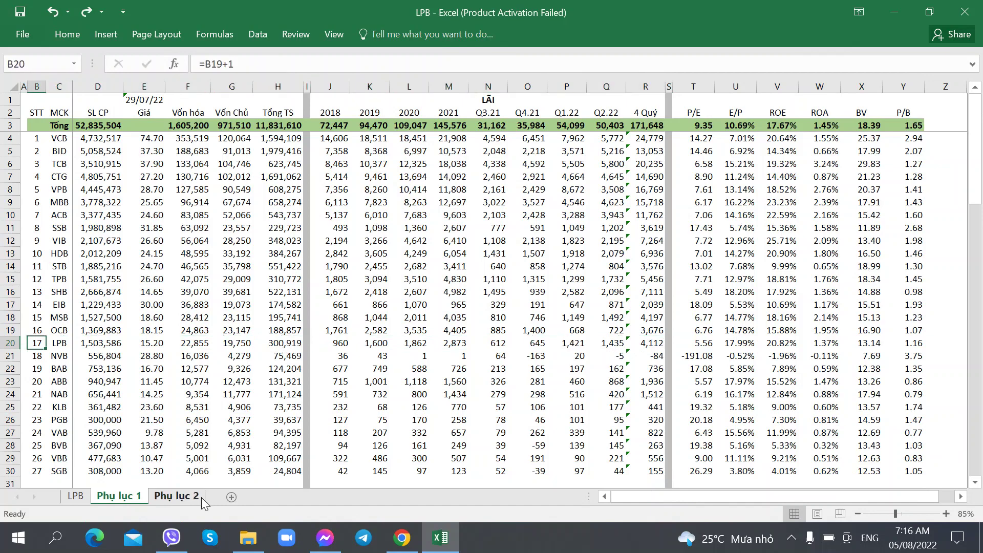
Open the Phụ lục 2 sheet and locate the block of LPB rows.
{"action": "left_click", "coordinate": [177, 495]}
{"action": "scroll", "coordinate": [95, 419], "scroll_direction": "down", "scroll_amount": 15}
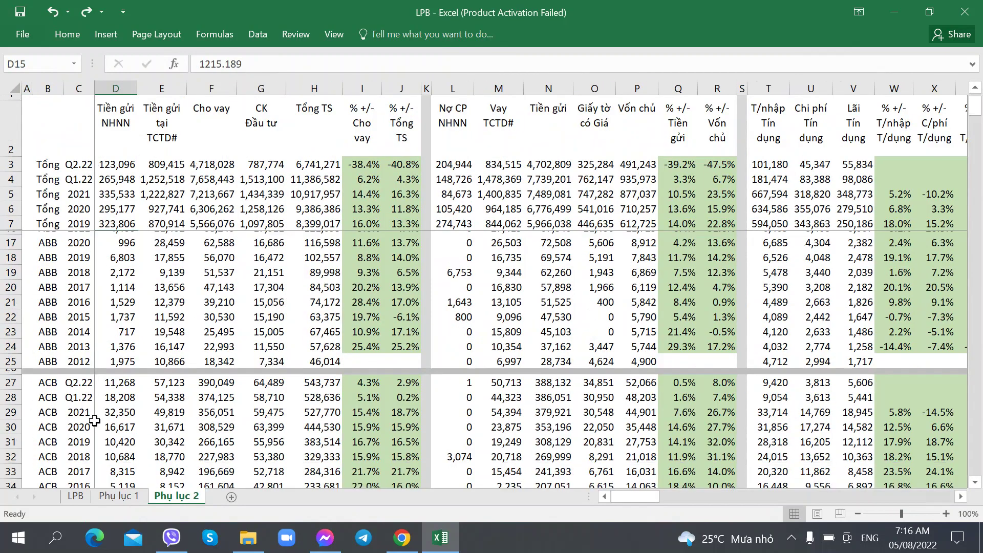
{"action": "scroll", "coordinate": [94, 418], "scroll_direction": "down", "scroll_amount": 20}
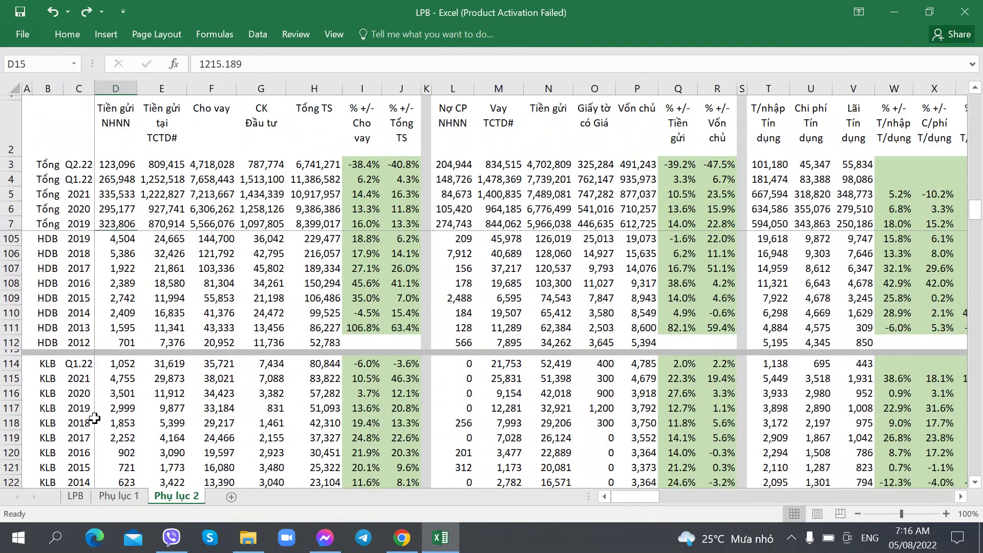
{"action": "scroll", "coordinate": [94, 418], "scroll_direction": "down", "scroll_amount": 17}
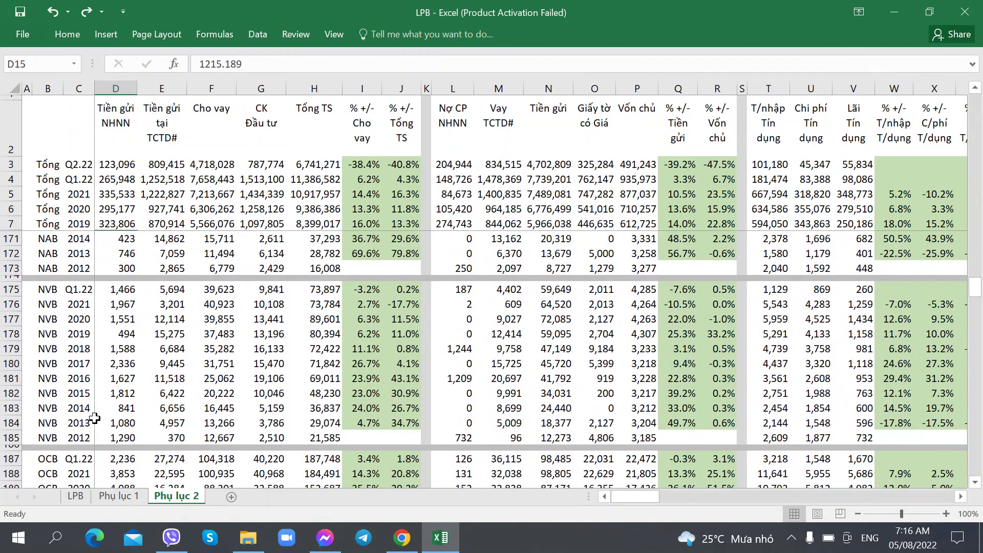
{"action": "scroll", "coordinate": [95, 418], "scroll_direction": "down", "scroll_amount": 5}
{"action": "scroll", "coordinate": [95, 418], "scroll_direction": "up", "scroll_amount": 18}
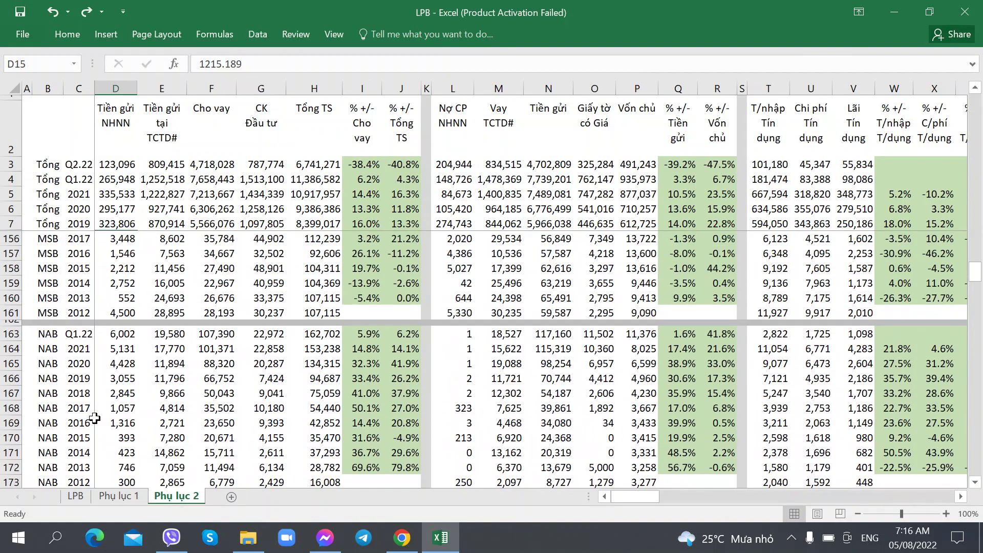
{"action": "scroll", "coordinate": [95, 419], "scroll_direction": "up", "scroll_amount": 8}
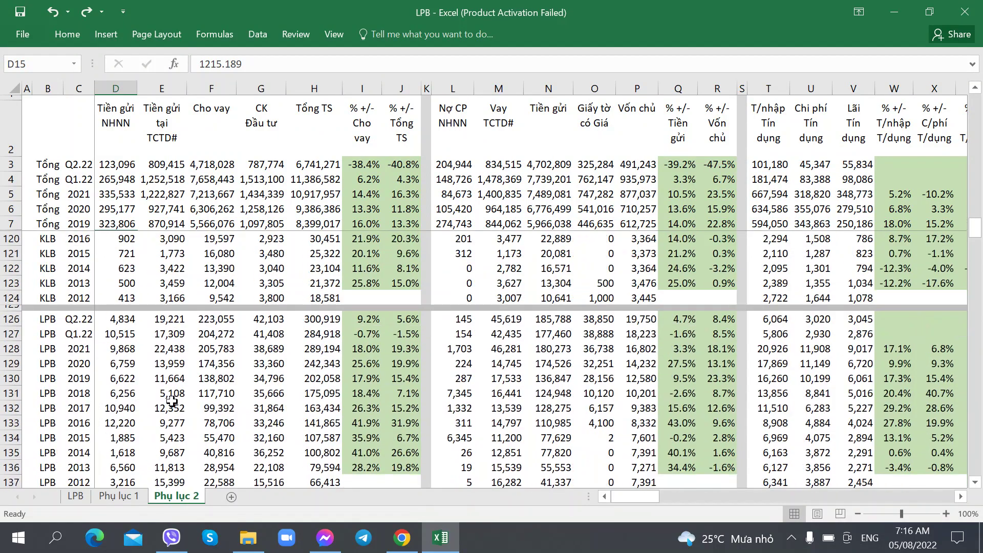
{"action": "scroll", "coordinate": [178, 383], "scroll_direction": "down", "scroll_amount": 1}
Examine LPB's Q2.22 loans in F126 and its loan growth for Q1.22 and Q2.22 in column I.
{"action": "left_click", "coordinate": [203, 277]}
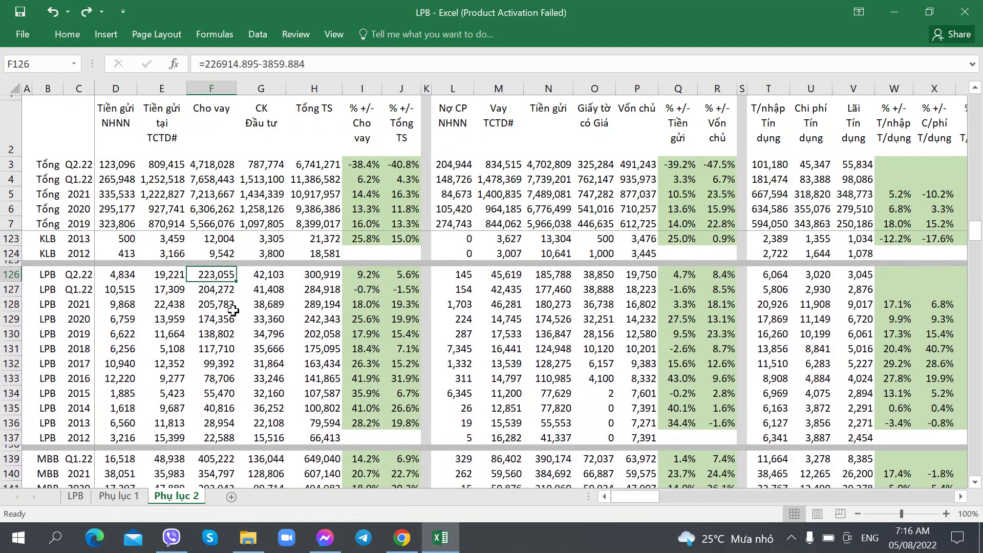
{"action": "key", "text": "Right"}
{"action": "key", "text": "Right"}
{"action": "key", "text": "Right"}
{"action": "key", "text": "Left"}
{"action": "key", "text": "Down"}
{"action": "key", "text": "Right"}
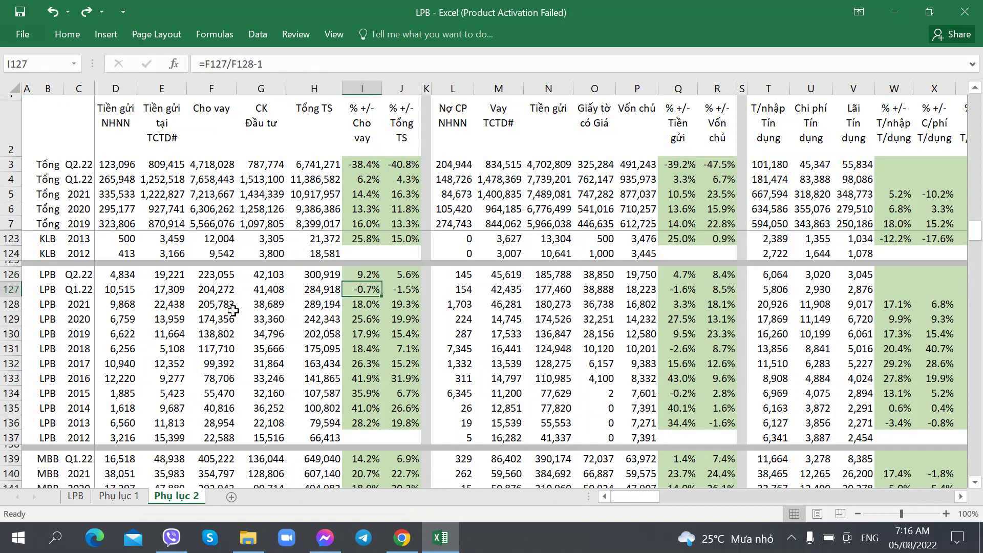
{"action": "key", "text": "Up"}
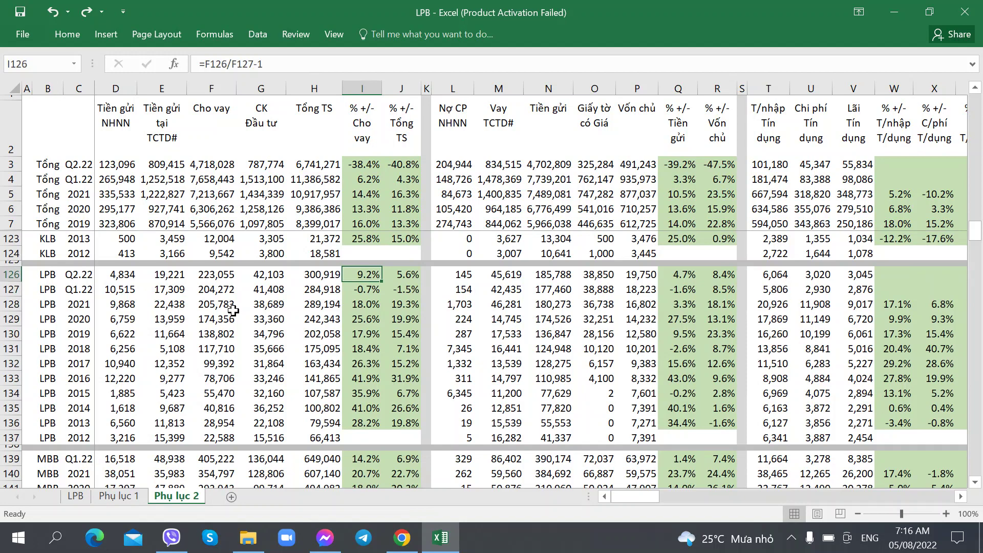
Compare LPB's Q2.22 loans in F126 with its customer deposits in N126.
{"action": "left_click", "coordinate": [214, 271]}
{"action": "left_click", "coordinate": [564, 271]}
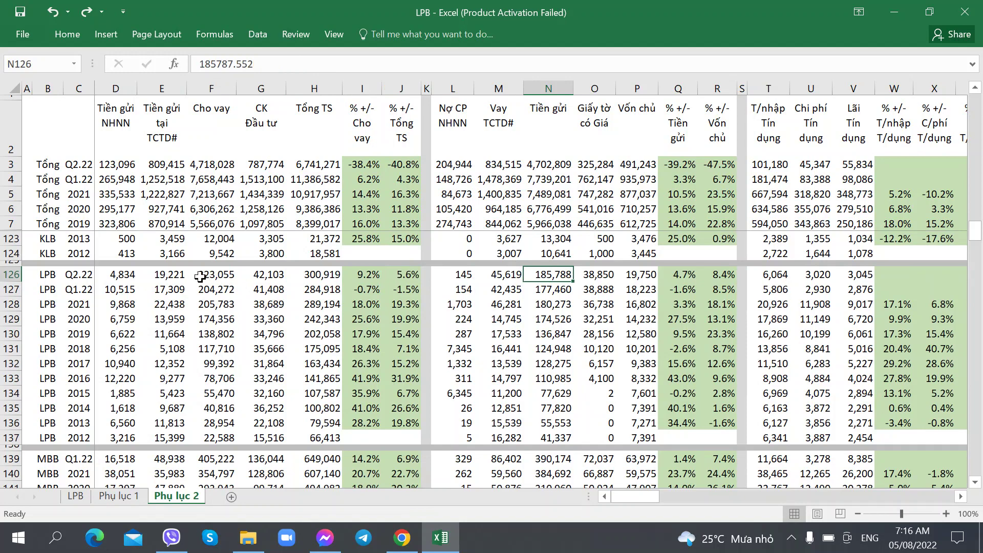
{"action": "key", "text": "Left"}
{"action": "key", "text": "Left"}
{"action": "key", "text": "Left"}
{"action": "key", "text": "Left"}
{"action": "key", "text": "Left"}
{"action": "key", "text": "Left"}
{"action": "key", "text": "Left"}
{"action": "key", "text": "Left"}
{"action": "left_click", "coordinate": [543, 276]}
{"action": "left_click", "coordinate": [214, 278]}
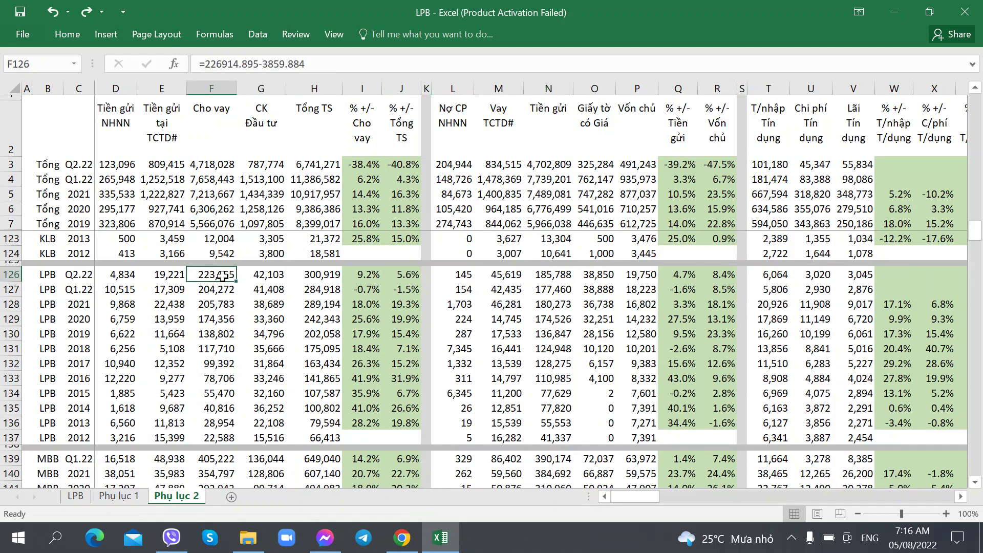
{"action": "left_click", "coordinate": [556, 275]}
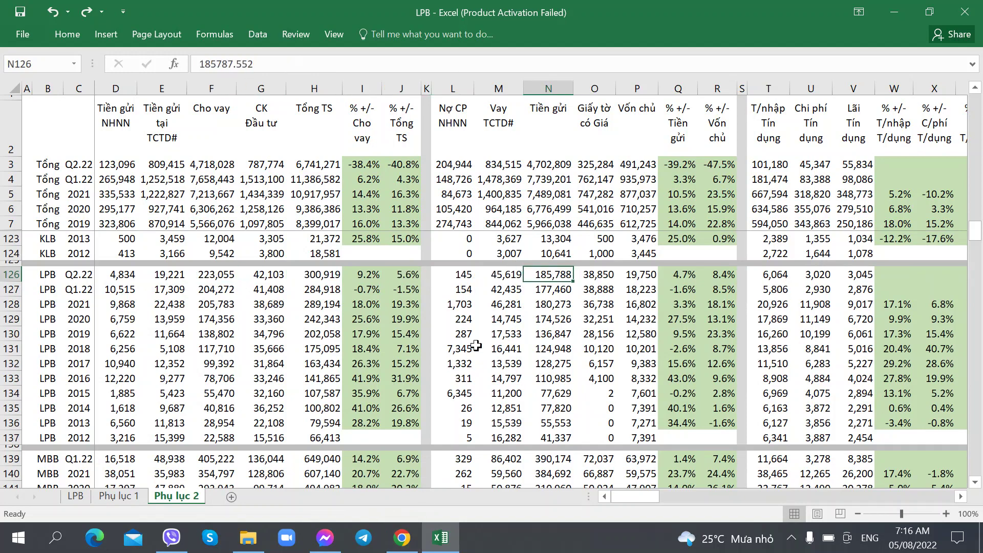
Examine LPB's deposit growth from 2021 to Q2.22 in column Q and its Q2.22 equity growth in R126.
{"action": "left_click", "coordinate": [674, 307]}
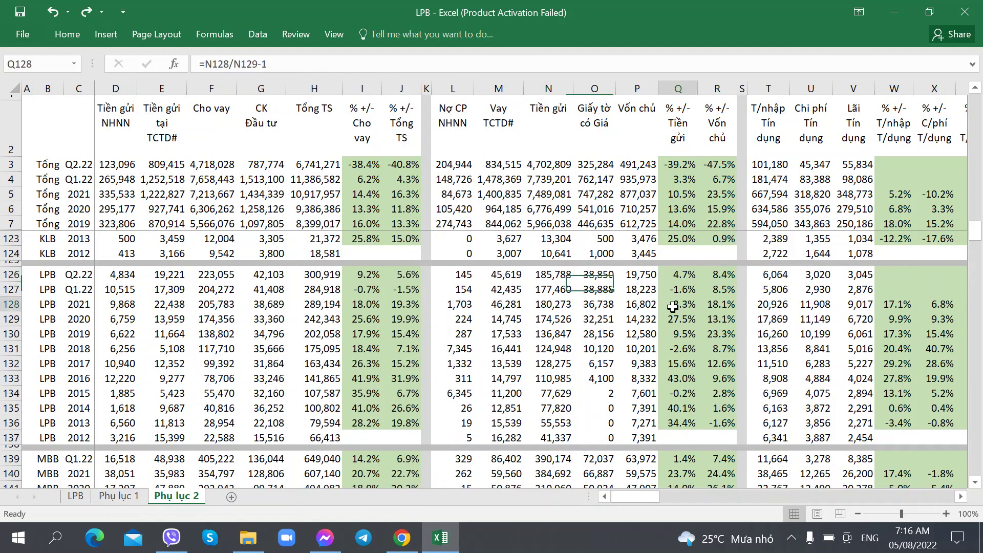
{"action": "left_click", "coordinate": [681, 289]}
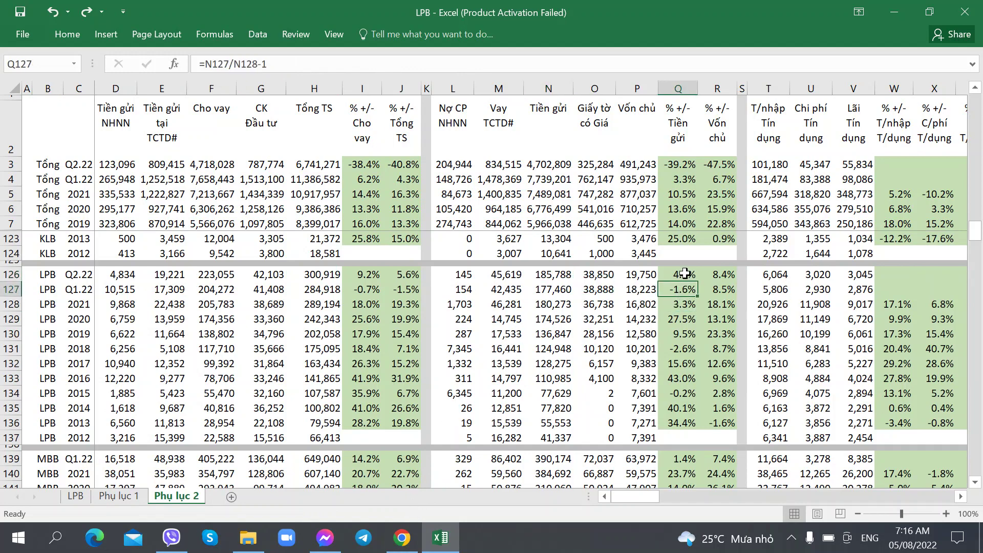
{"action": "left_click", "coordinate": [558, 304]}
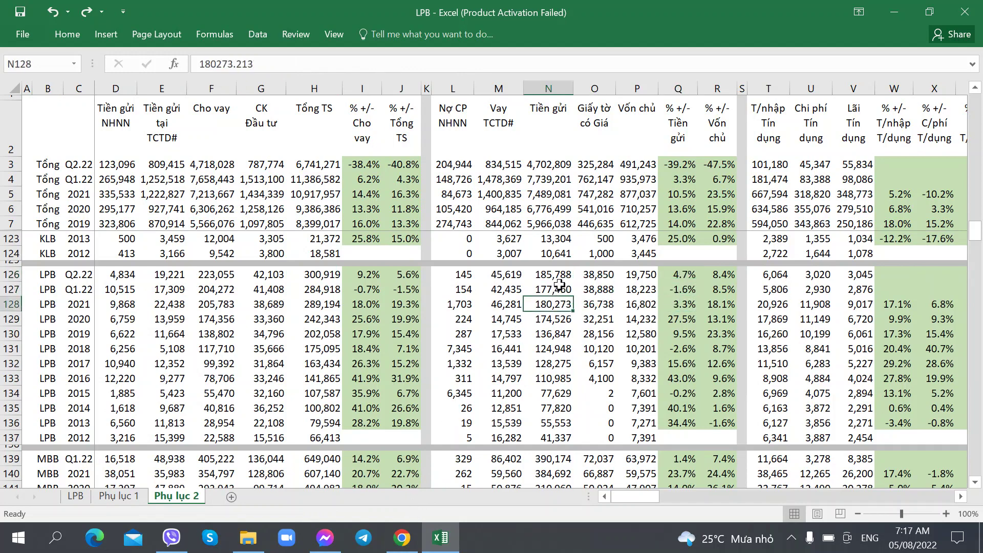
{"action": "left_click", "coordinate": [681, 277]}
{"action": "key", "text": "Right"}
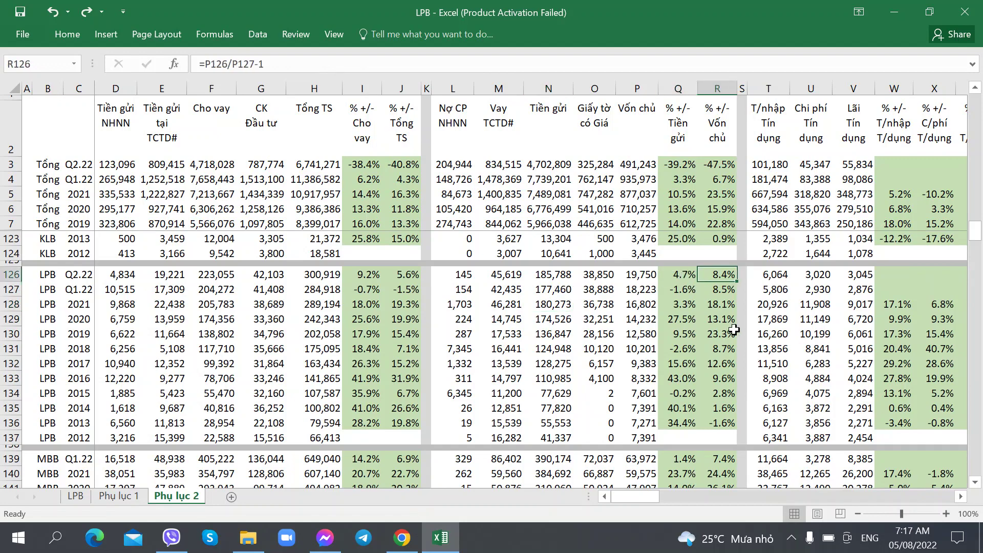
Examine LPB's Q2.22 credit income, credit cost, credit profit and credit margin in T126:Z126.
{"action": "key", "text": "Right"}
{"action": "key", "text": "Right"}
{"action": "key", "text": "Right"}
{"action": "key", "text": "Right"}
{"action": "key", "text": "Right"}
{"action": "key", "text": "Right"}
{"action": "key", "text": "Right"}
{"action": "key", "text": "Right"}
{"action": "key", "text": "Right"}
{"action": "key", "text": "Left"}
{"action": "key", "text": "Left"}
{"action": "key", "text": "Left"}
{"action": "key", "text": "Left"}
{"action": "key", "text": "Left"}
{"action": "key", "text": "Left"}
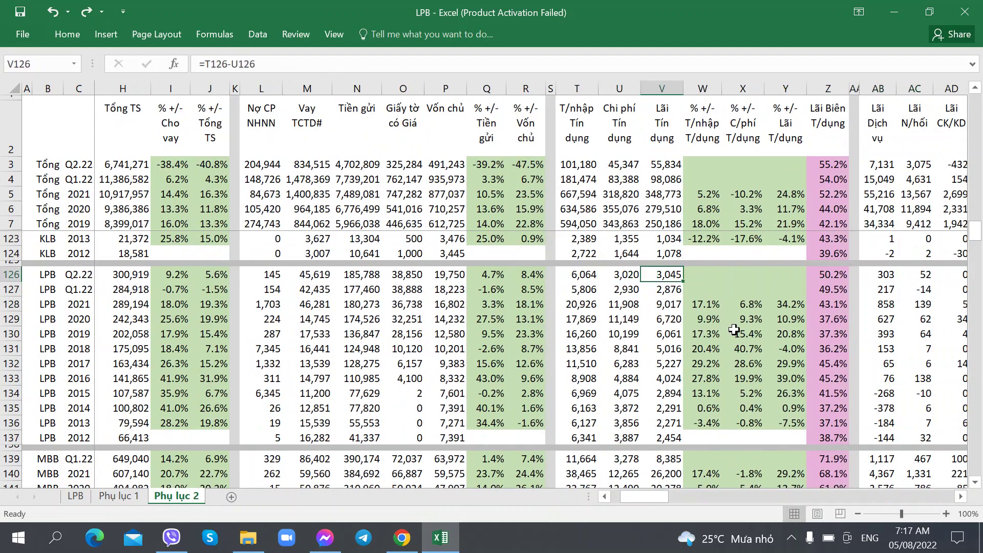
{"action": "key", "text": "Right"}
{"action": "key", "text": "Right"}
{"action": "key", "text": "Right"}
{"action": "key", "text": "Right"}
{"action": "key", "text": "Left"}
{"action": "key", "text": "Left"}
{"action": "key", "text": "Left"}
{"action": "key", "text": "Left"}
{"action": "key", "text": "Left"}
{"action": "key", "text": "Left"}
{"action": "key", "text": "Right"}
{"action": "key", "text": "Right"}
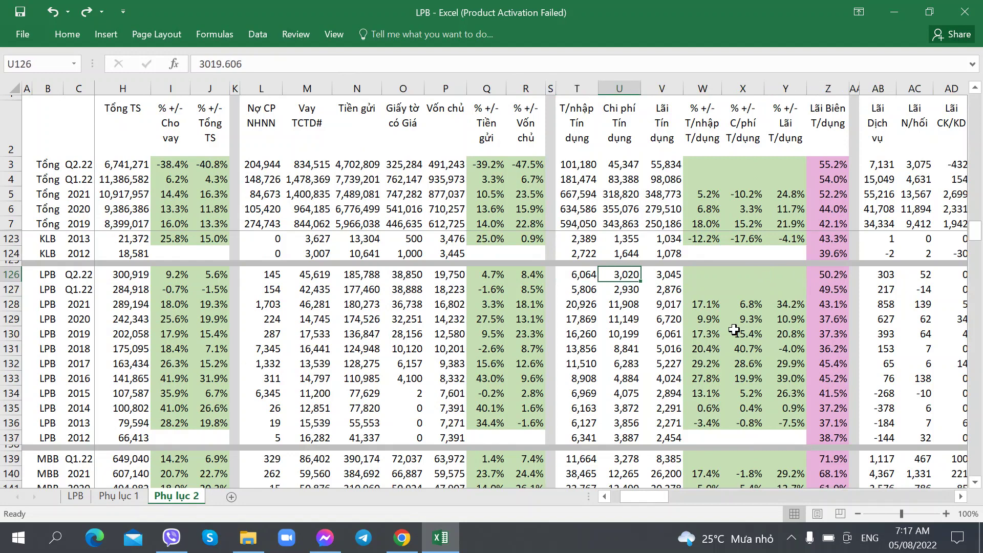
{"action": "key", "text": "Left"}
Inspect LPB's Q2.22 investment securities profit in AE126 and its credit margin in Z126.
{"action": "key", "text": "Right"}
{"action": "key", "text": "Right"}
{"action": "key", "text": "Right"}
{"action": "key", "text": "Right"}
{"action": "key", "text": "Right"}
{"action": "key", "text": "Right"}
{"action": "key", "text": "Right"}
{"action": "key", "text": "Right"}
{"action": "key", "text": "Right"}
{"action": "key", "text": "Right"}
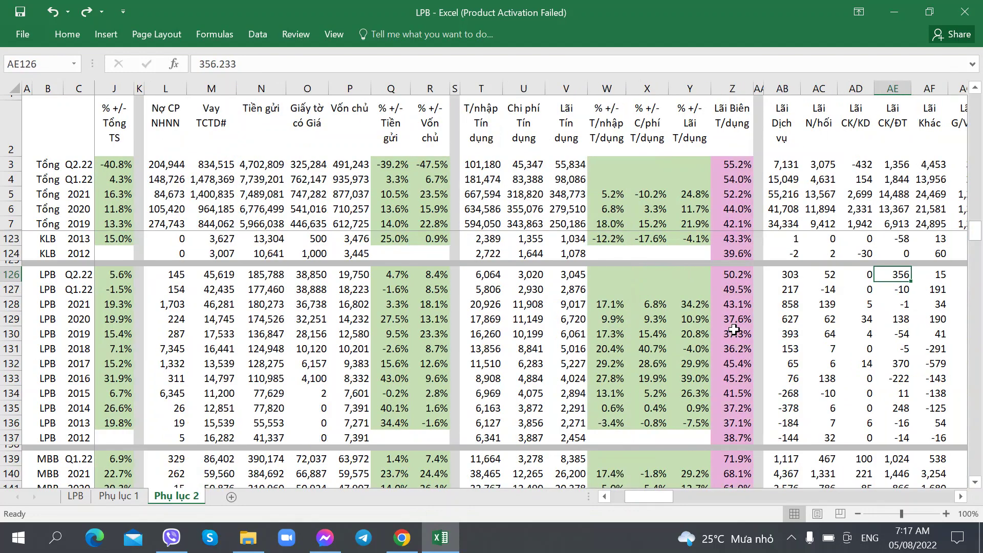
{"action": "key", "text": "Left"}
{"action": "key", "text": "Left"}
{"action": "key", "text": "Left"}
{"action": "key", "text": "Left"}
{"action": "key", "text": "Left"}
{"action": "key", "text": "Left"}
{"action": "key", "text": "Right"}
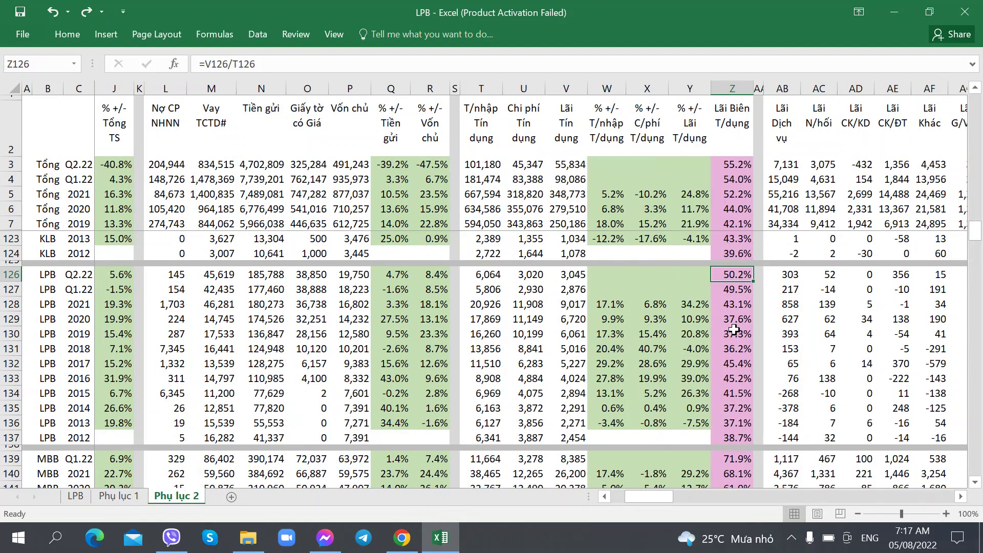
Review LPB's Q2.22 non-credit profits in AB126:AG126, from services and foreign exchange to capital contributions.
{"action": "key", "text": "Right"}
{"action": "key", "text": "Right"}
{"action": "key", "text": "Right"}
{"action": "key", "text": "Right"}
{"action": "key", "text": "Right"}
{"action": "key", "text": "Right"}
{"action": "key", "text": "Right"}
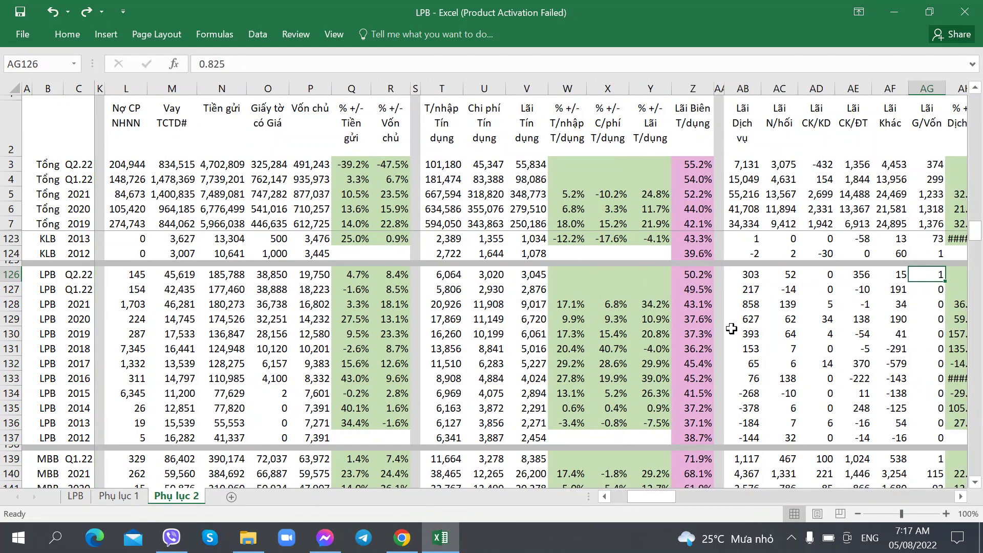
{"action": "key", "text": "Left"}
{"action": "key", "text": "Left"}
{"action": "key", "text": "Left"}
{"action": "key", "text": "Left"}
{"action": "key", "text": "Left"}
{"action": "key", "text": "Left"}
{"action": "key", "text": "Left"}
{"action": "key", "text": "Right"}
{"action": "key", "text": "Right"}
{"action": "key", "text": "Right"}
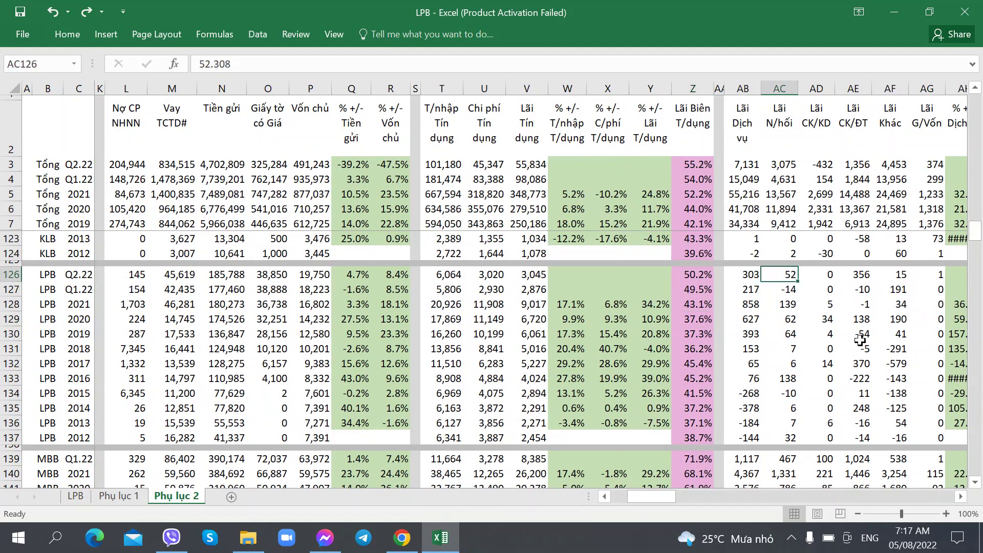
Examine LPB's Q2.22 net operating profit in AM126.
{"action": "key", "text": "Right"}
{"action": "key", "text": "Right"}
{"action": "key", "text": "Right"}
{"action": "key", "text": "Right"}
{"action": "key", "text": "Right"}
{"action": "key", "text": "Right"}
{"action": "key", "text": "Right"}
{"action": "key", "text": "Right"}
{"action": "key", "text": "Right"}
{"action": "key", "text": "Right"}
{"action": "key", "text": "Right"}
{"action": "key", "text": "Left"}
{"action": "key", "text": "Left"}
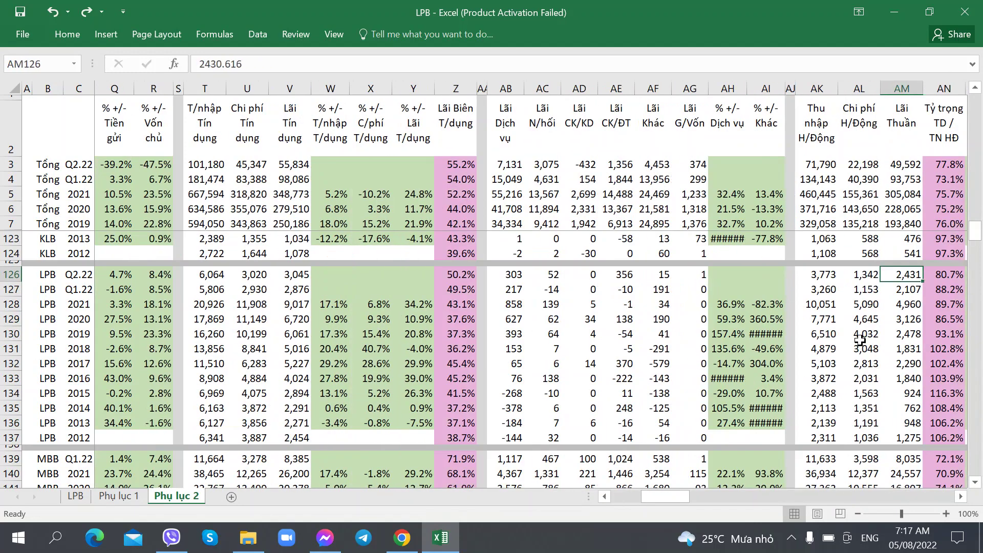
Compare LPB's service profit for Q2.22 and Q1.22 in AB126:AB127, and check its Q2.22 investment securities and other profit.
{"action": "left_click", "coordinate": [624, 279]}
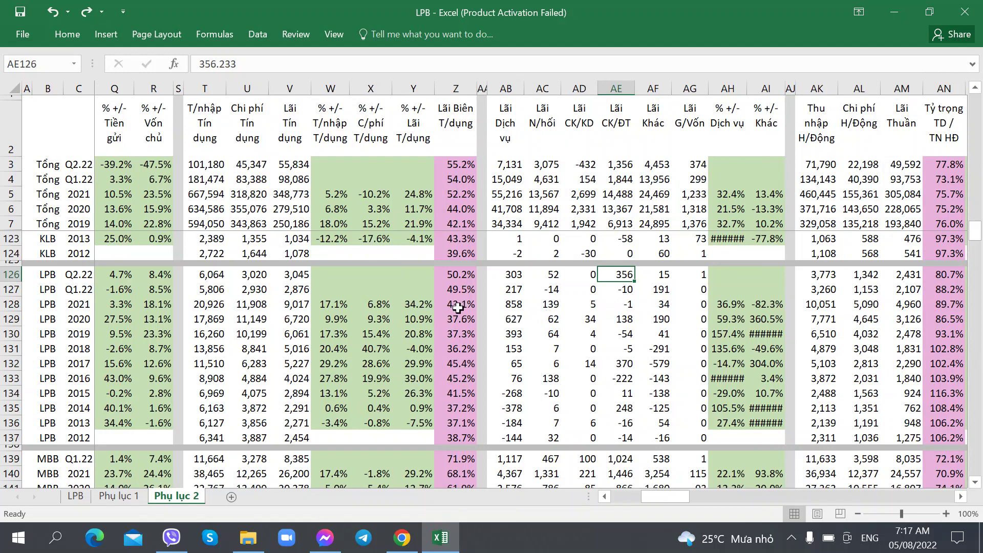
{"action": "left_click", "coordinate": [512, 291]}
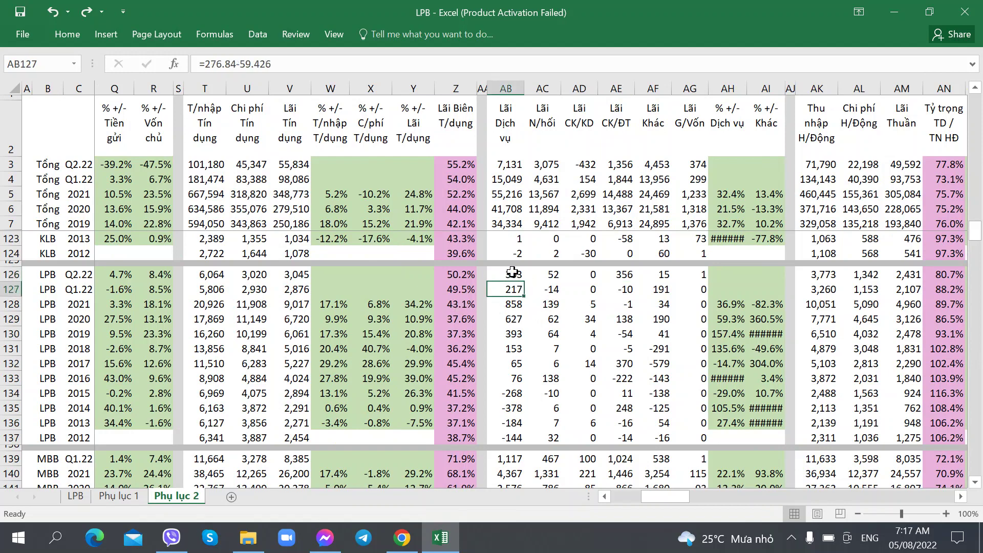
{"action": "key", "text": "Up"}
{"action": "left_click", "coordinate": [512, 290]}
{"action": "left_click_drag", "start_coordinate": [510, 277], "coordinate": [509, 294]}
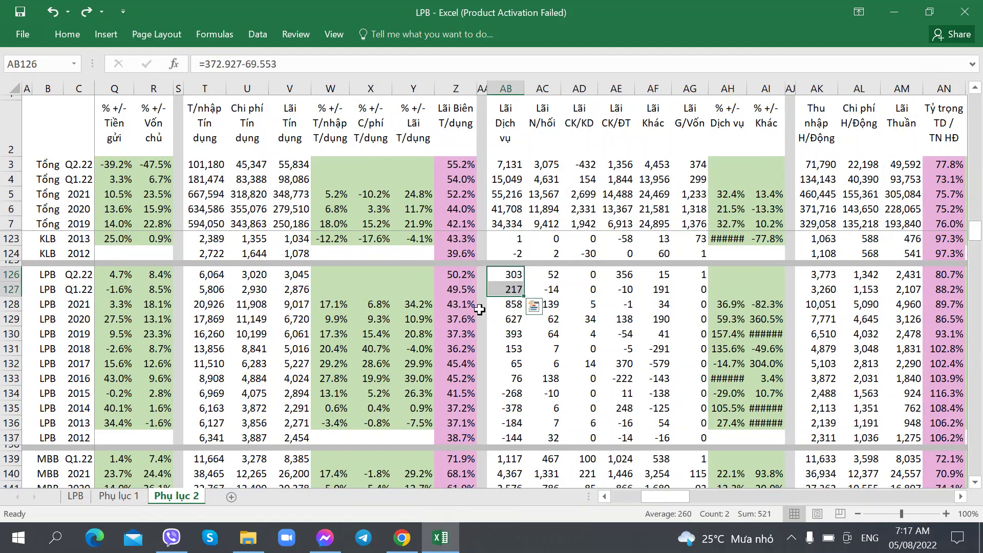
{"action": "left_click", "coordinate": [635, 276]}
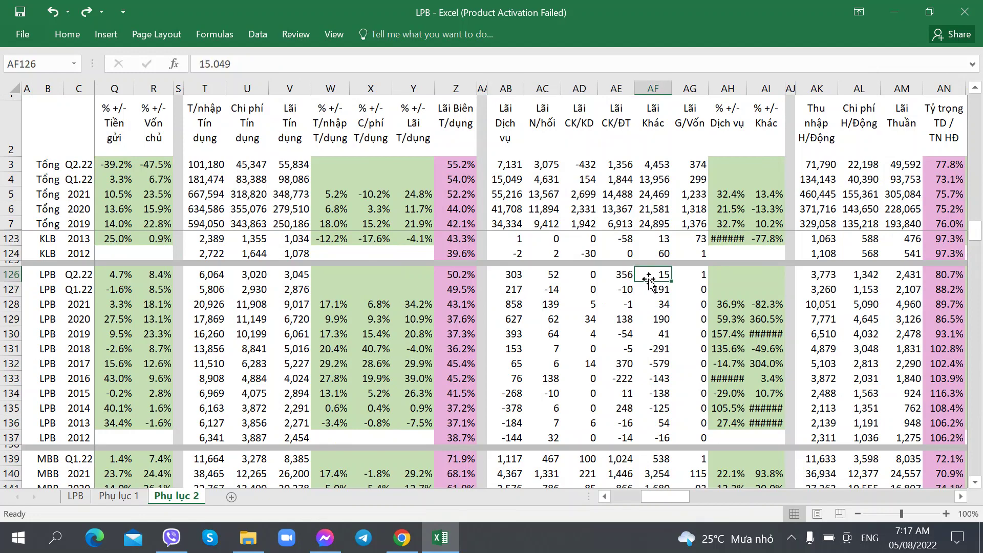
Survey LPB's Q2.22 operating results, provision costs and profit margins across AK126:AW126.
{"action": "key", "text": "Right"}
{"action": "key", "text": "Right"}
{"action": "key", "text": "Right"}
{"action": "key", "text": "Right"}
{"action": "key", "text": "Right"}
{"action": "key", "text": "Right"}
{"action": "key", "text": "Right"}
{"action": "key", "text": "Right"}
{"action": "key", "text": "Right"}
{"action": "key", "text": "Right"}
{"action": "key", "text": "Right"}
{"action": "key", "text": "Right"}
{"action": "key", "text": "Right"}
{"action": "key", "text": "Right"}
{"action": "key", "text": "Right"}
{"action": "key", "text": "Right"}
{"action": "key", "text": "Right"}
{"action": "key", "text": "Right"}
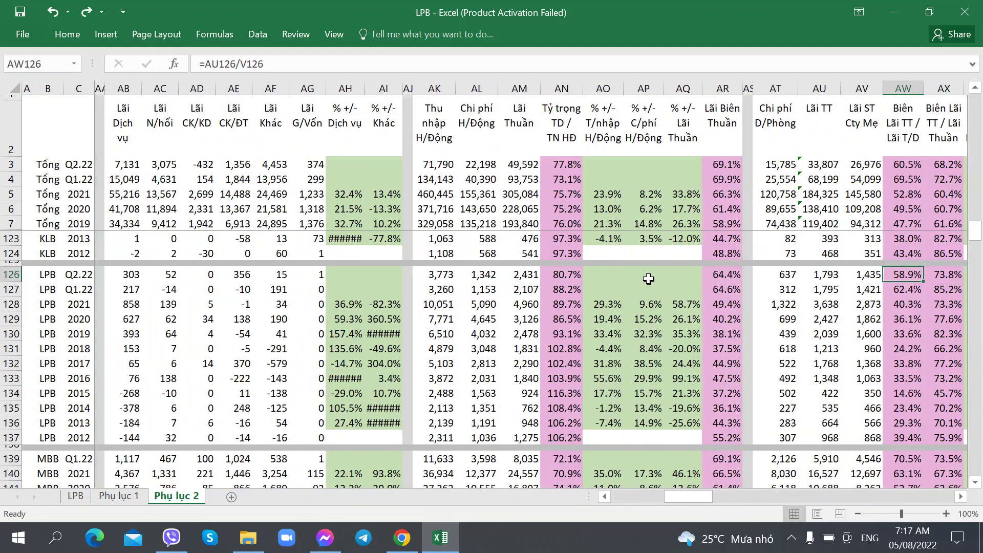
{"action": "key", "text": "Left"}
{"action": "key", "text": "Left"}
{"action": "key", "text": "Left"}
{"action": "key", "text": "Left"}
{"action": "key", "text": "Left"}
{"action": "key", "text": "Left"}
{"action": "key", "text": "Left"}
{"action": "key", "text": "Left"}
{"action": "key", "text": "Left"}
{"action": "key", "text": "Left"}
{"action": "key", "text": "Left"}
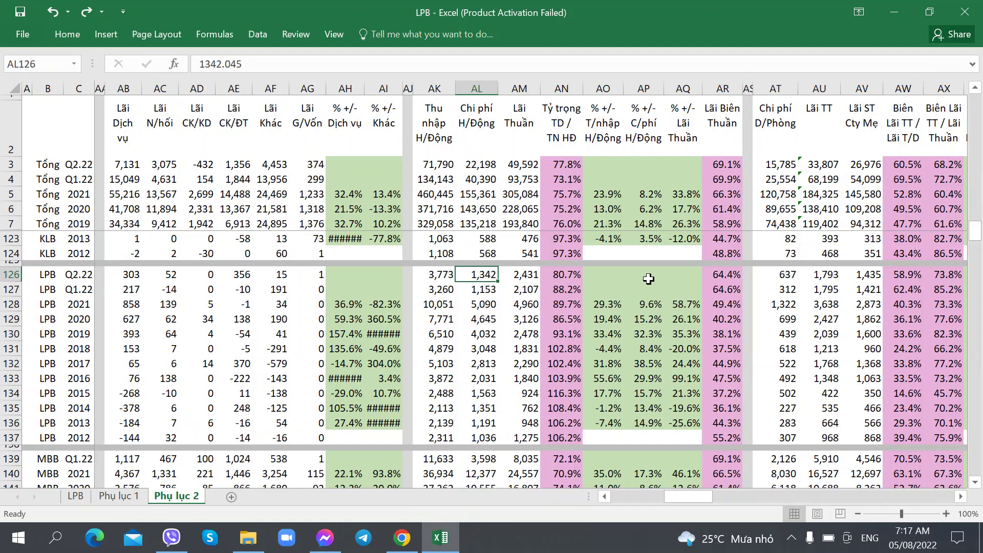
Compare LPB's operating costs for Q2.22, Q1.22 and 2021 in AL126:AL128.
{"action": "key", "text": "Left"}
{"action": "key", "text": "Right"}
{"action": "key", "text": "Down"}
{"action": "key", "text": "Up"}
{"action": "key", "text": "Down"}
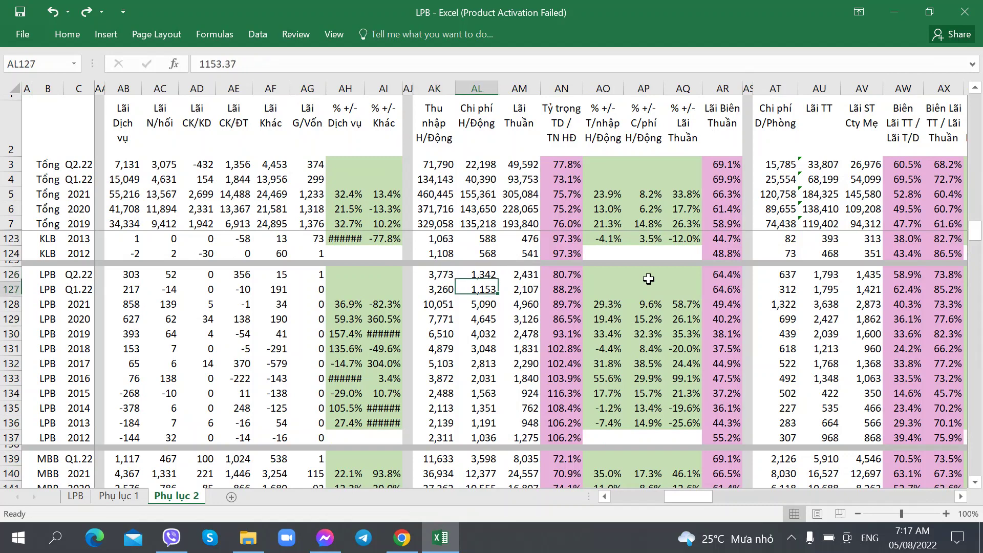
{"action": "key", "text": "Up"}
{"action": "key", "text": "Down"}
{"action": "key", "text": "Up"}
{"action": "key", "text": "Down"}
{"action": "key", "text": "Up"}
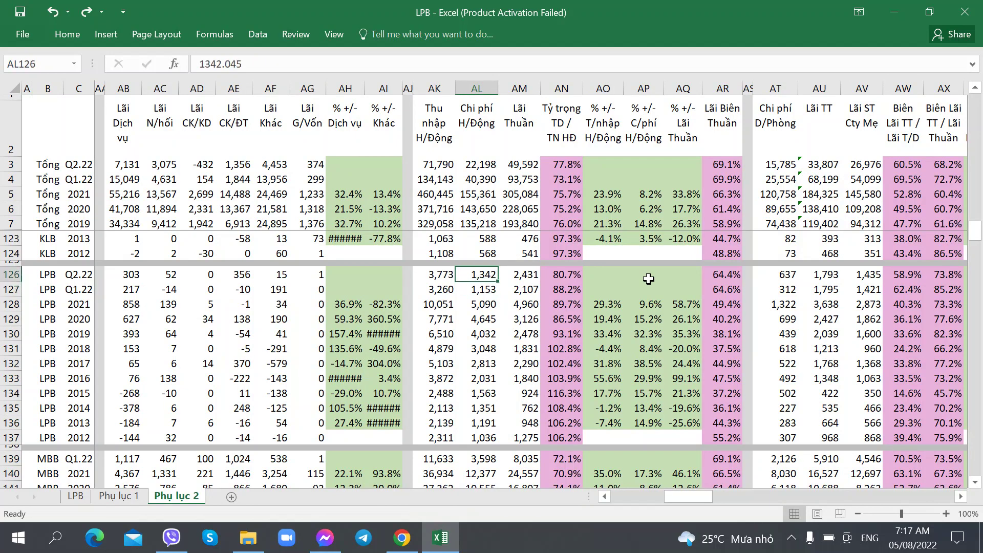
{"action": "key", "text": "Down"}
{"action": "key", "text": "Down"}
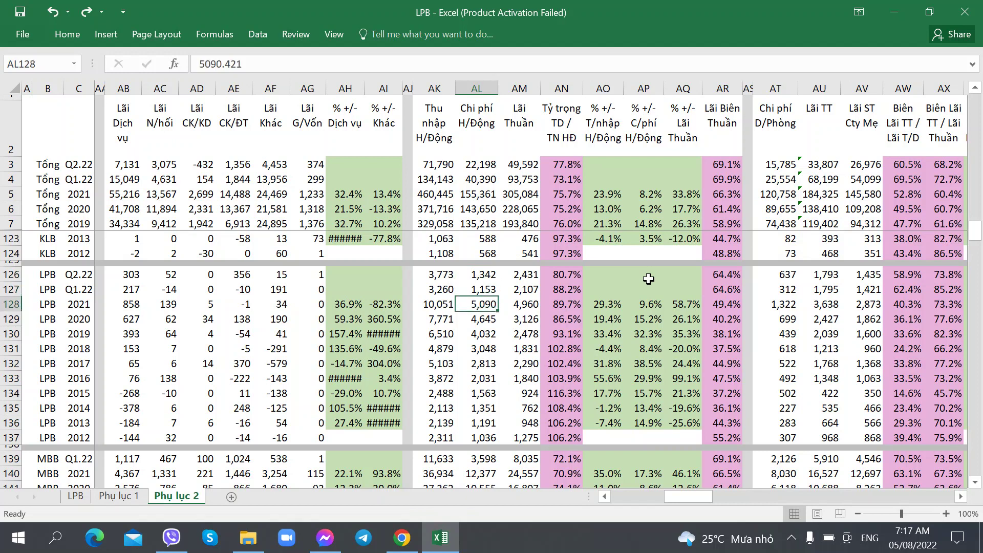
{"action": "key", "text": "Up"}
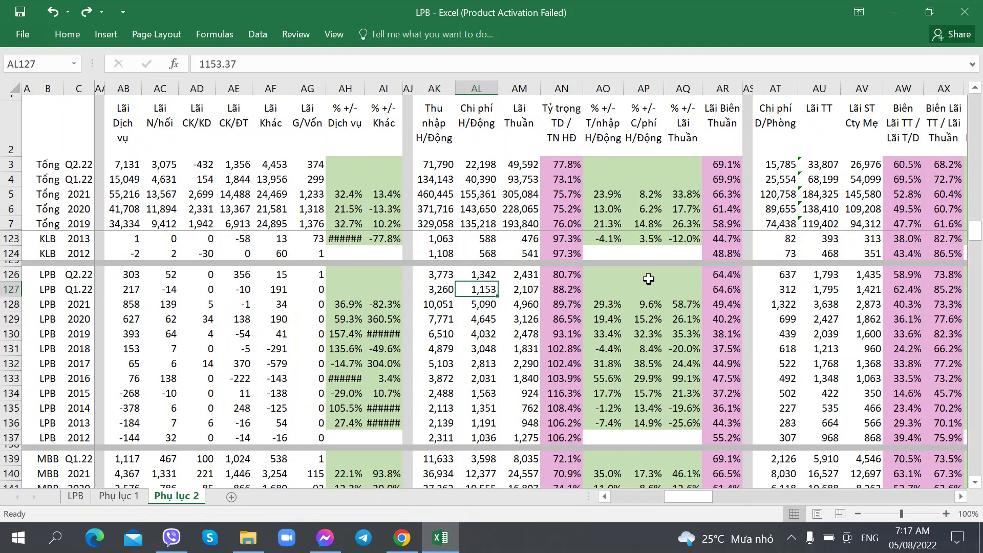
{"action": "key", "text": "Up"}
Compare LPB's operating income for Q2.22, Q1.22 and 2021 in AK126:AK128.
{"action": "key", "text": "Left"}
{"action": "key", "text": "Down"}
{"action": "key", "text": "Up"}
{"action": "key", "text": "Down"}
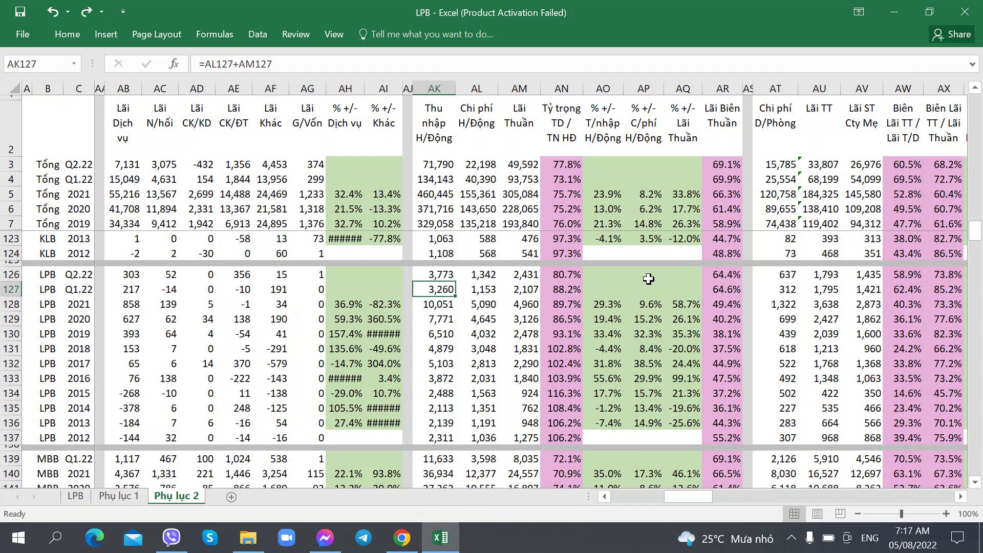
{"action": "key", "text": "Down"}
{"action": "key", "text": "Up"}
{"action": "key", "text": "Up"}
{"action": "key", "text": "Down"}
{"action": "key", "text": "Down"}
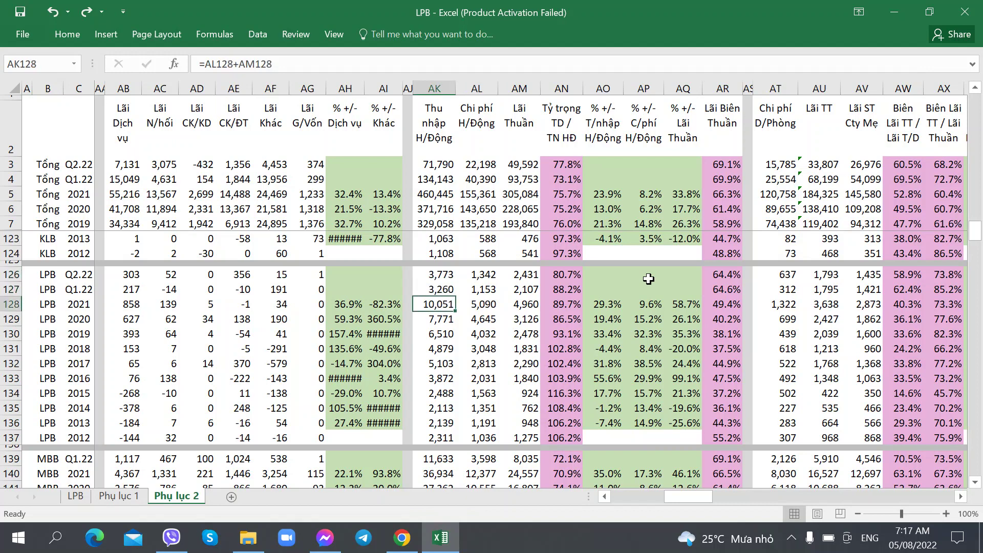
{"action": "key", "text": "Up"}
{"action": "key", "text": "Up"}
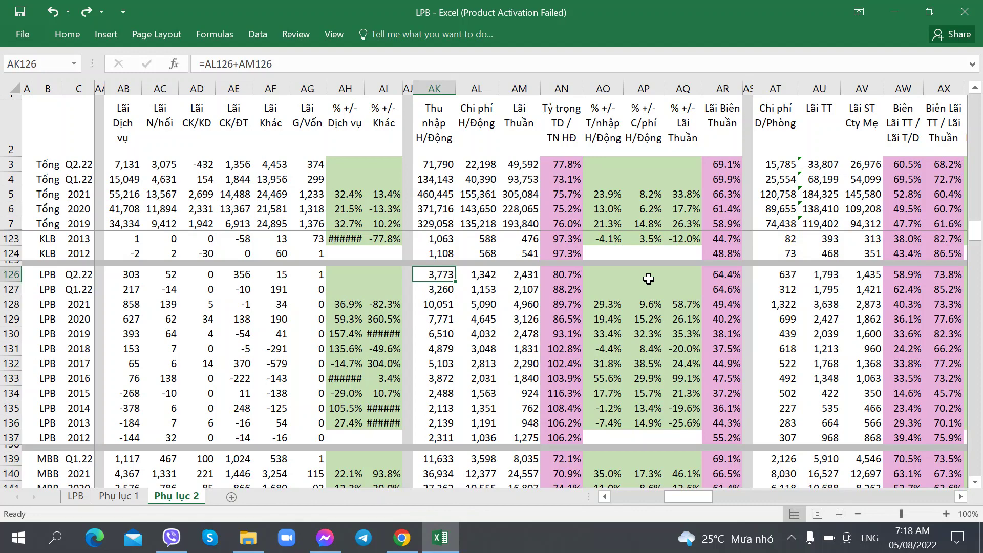
Compare LPB's provision costs for Q2.22 and Q1.22 in AT126:AT127.
{"action": "key", "text": "Right"}
{"action": "key", "text": "Right"}
{"action": "key", "text": "Right"}
{"action": "key", "text": "Right"}
{"action": "key", "text": "Right"}
{"action": "key", "text": "Right"}
{"action": "key", "text": "Right"}
{"action": "key", "text": "Right"}
{"action": "key", "text": "Right"}
{"action": "key", "text": "Right"}
{"action": "key", "text": "Right"}
{"action": "key", "text": "Right"}
{"action": "key", "text": "Right"}
{"action": "key", "text": "Right"}
{"action": "key", "text": "Right"}
{"action": "key", "text": "Right"}
{"action": "key", "text": "Right"}
{"action": "key", "text": "Right"}
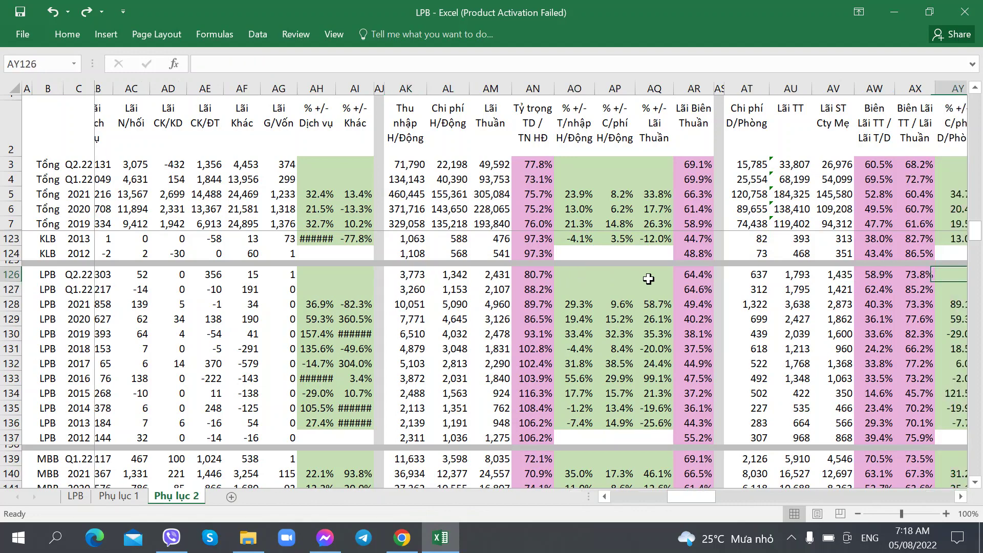
{"action": "key", "text": "Right"}
{"action": "key", "text": "Left"}
{"action": "key", "text": "Left"}
{"action": "key", "text": "Left"}
{"action": "key", "text": "Left"}
{"action": "key", "text": "Left"}
{"action": "key", "text": "Left"}
{"action": "key", "text": "Left"}
{"action": "key", "text": "Left"}
{"action": "key", "text": "Left"}
{"action": "key", "text": "Left"}
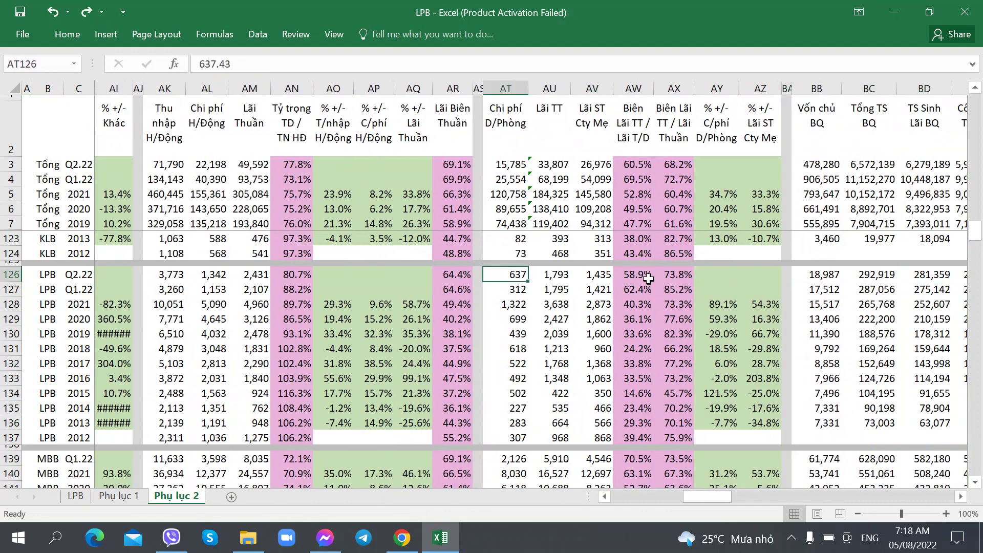
{"action": "key", "text": "Right"}
{"action": "key", "text": "Left"}
{"action": "key", "text": "Down"}
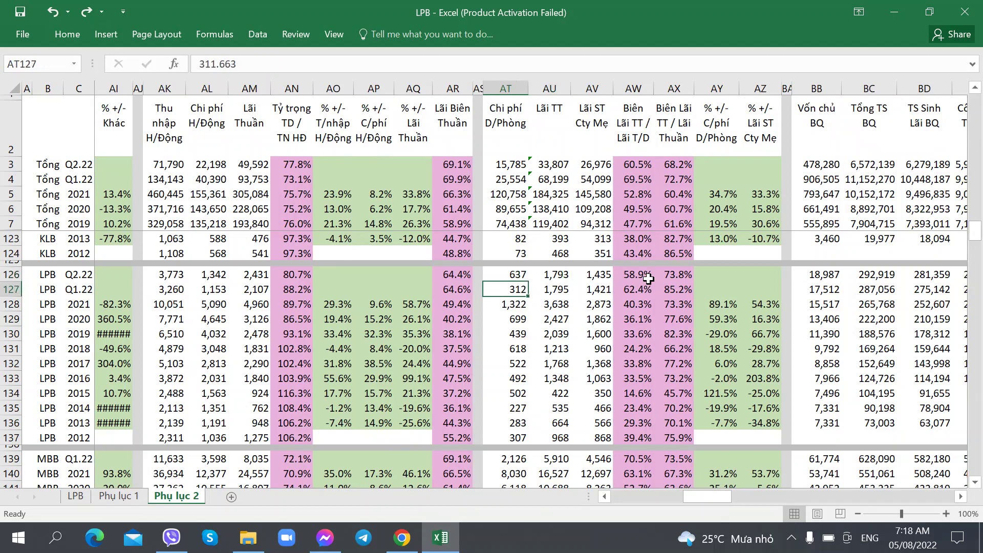
{"action": "key", "text": "Up"}
{"action": "key", "text": "Down"}
Inspect LPB's Q2.22 pre-tax profit and parent company after-tax profit in AU126:AV126.
{"action": "key", "text": "Right"}
{"action": "key", "text": "Right"}
{"action": "key", "text": "Up"}
{"action": "key", "text": "Left"}
{"action": "key", "text": "Right"}
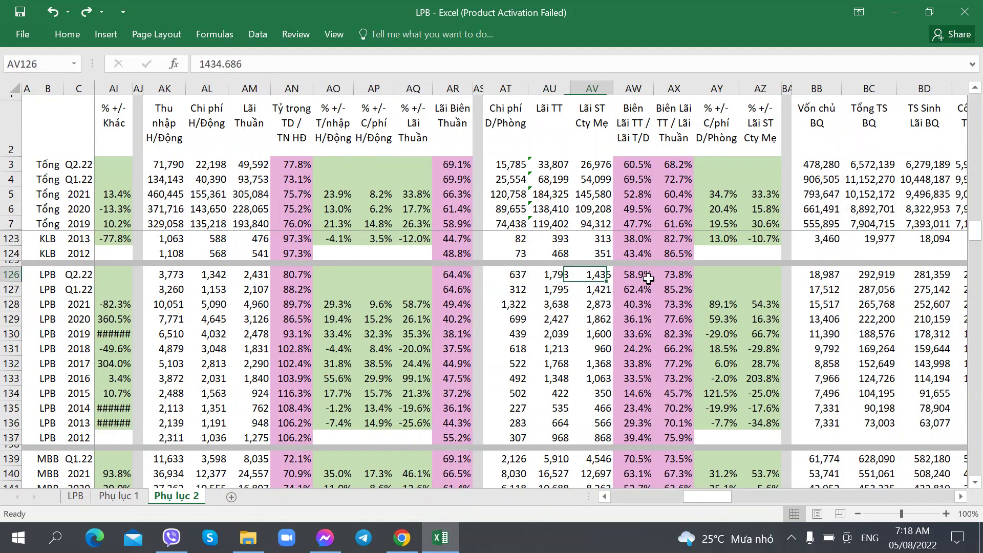
{"action": "key", "text": "Left"}
Compare LPB's YEA for Q2.22, Q1.22 and 2021 in BI126:BI128.
{"action": "key", "text": "Right"}
{"action": "key", "text": "Right"}
{"action": "key", "text": "Right"}
{"action": "key", "text": "Right"}
{"action": "key", "text": "Right"}
{"action": "key", "text": "Right"}
{"action": "key", "text": "Right"}
{"action": "key", "text": "Right"}
{"action": "key", "text": "Right"}
{"action": "key", "text": "Right"}
{"action": "key", "text": "Right"}
{"action": "key", "text": "Right"}
{"action": "key", "text": "Right"}
{"action": "key", "text": "Right"}
{"action": "key", "text": "Right"}
{"action": "key", "text": "Right"}
{"action": "key", "text": "Right"}
{"action": "key", "text": "Right"}
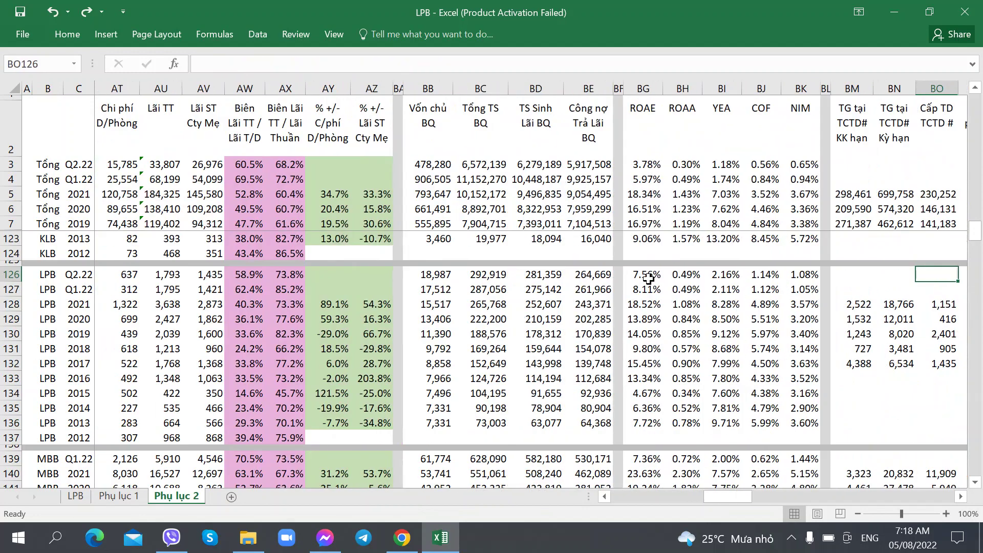
{"action": "key", "text": "Left"}
{"action": "key", "text": "Left"}
{"action": "key", "text": "Down"}
{"action": "key", "text": "Left"}
{"action": "key", "text": "Left"}
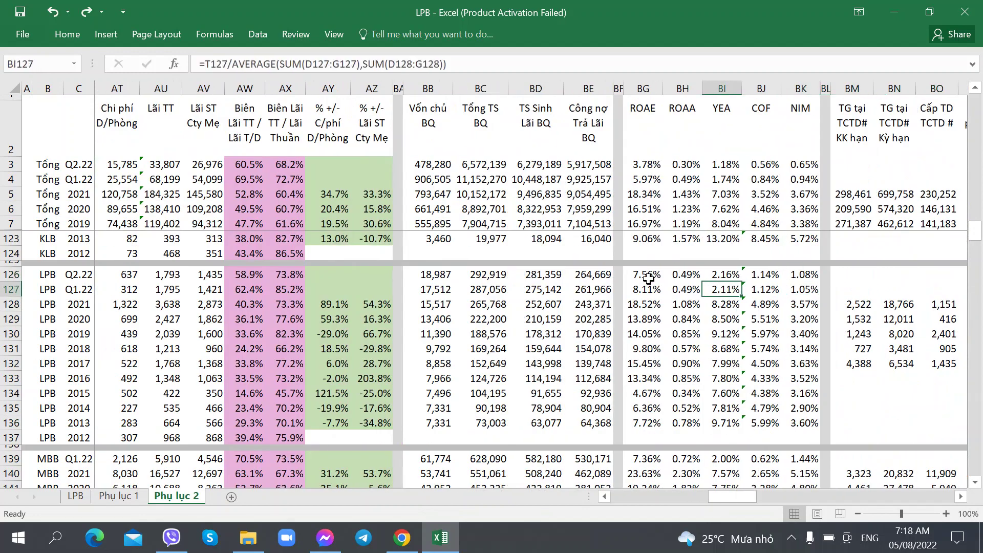
{"action": "key", "text": "Down"}
{"action": "key", "text": "Up"}
{"action": "key", "text": "Up"}
{"action": "key", "text": "Down"}
{"action": "key", "text": "Down"}
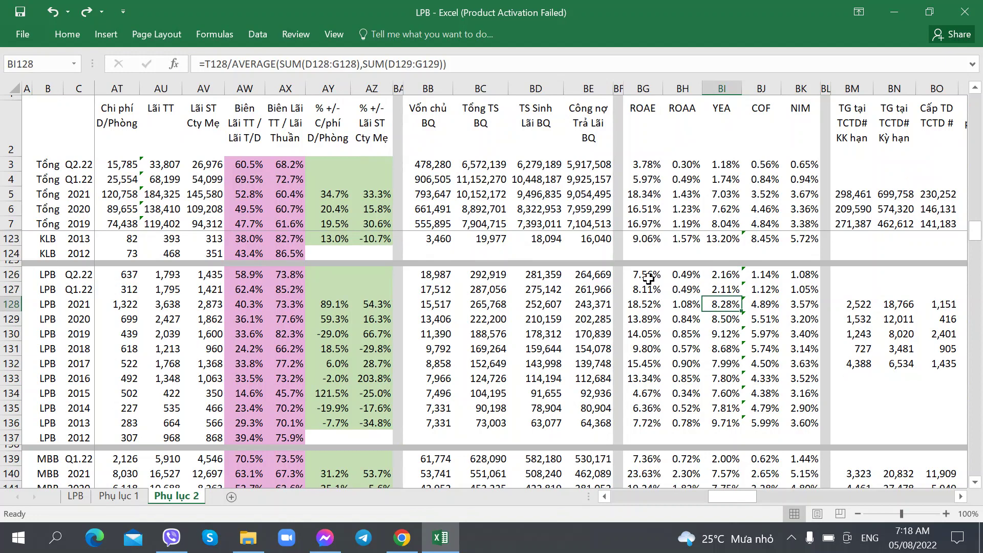
{"action": "key", "text": "Up"}
{"action": "key", "text": "Up"}
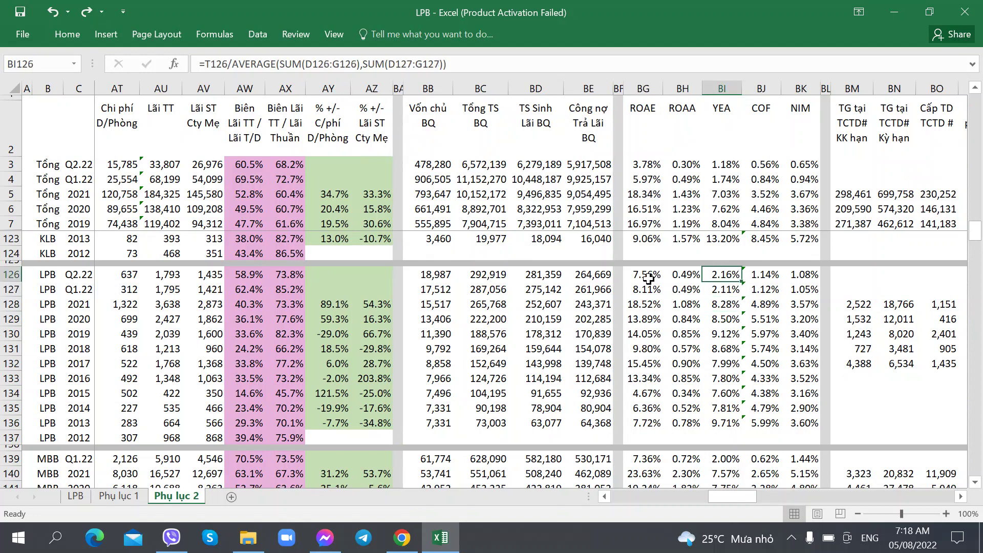
Check LPB's COF against its YEA for Q2.22 and Q1.22 in BI126:BJ127.
{"action": "key", "text": "Down"}
{"action": "key", "text": "Right"}
{"action": "key", "text": "Up"}
{"action": "key", "text": "Left"}
{"action": "key", "text": "Down"}
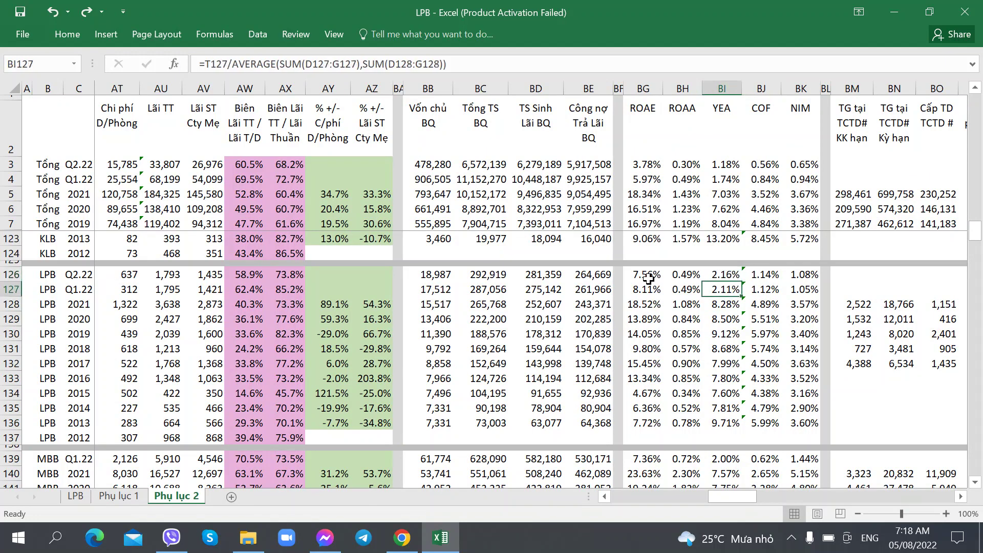
{"action": "key", "text": "Up"}
{"action": "key", "text": "Down"}
{"action": "key", "text": "Up"}
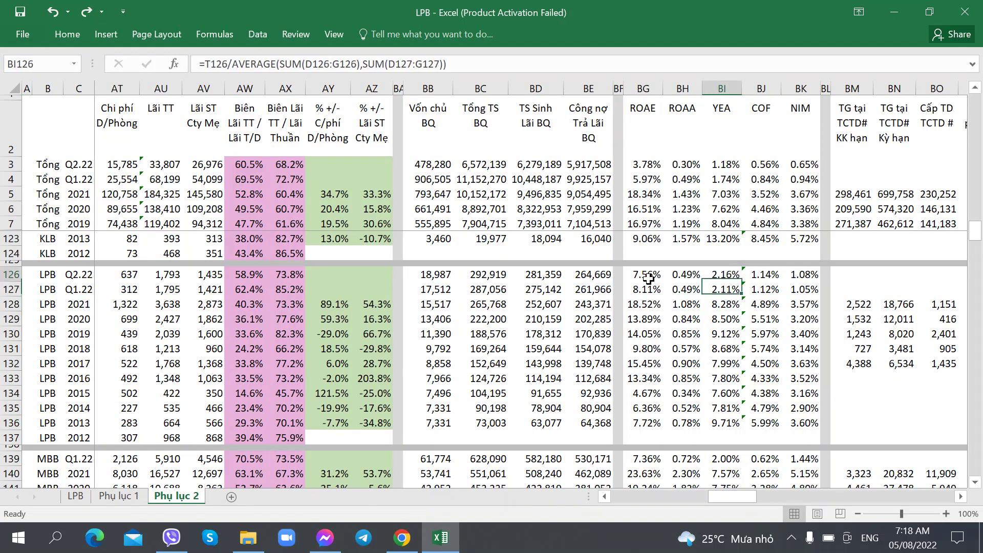
Review LPB's 2021 YEA in BI128 against its Q1.22 and Q2.22 figures.
{"action": "key", "text": "Down"}
{"action": "key", "text": "Down"}
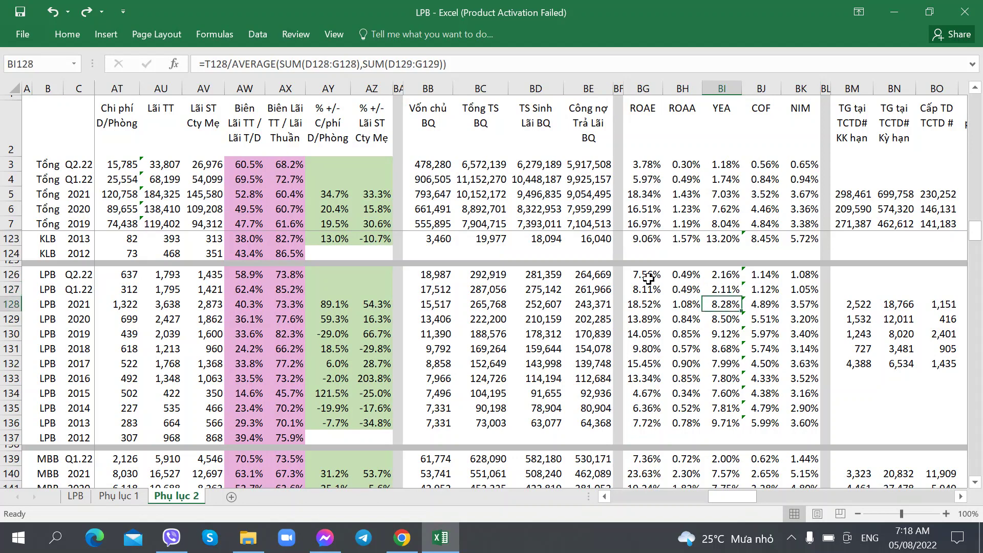
{"action": "key", "text": "Up"}
{"action": "key", "text": "Up"}
{"action": "key", "text": "Down"}
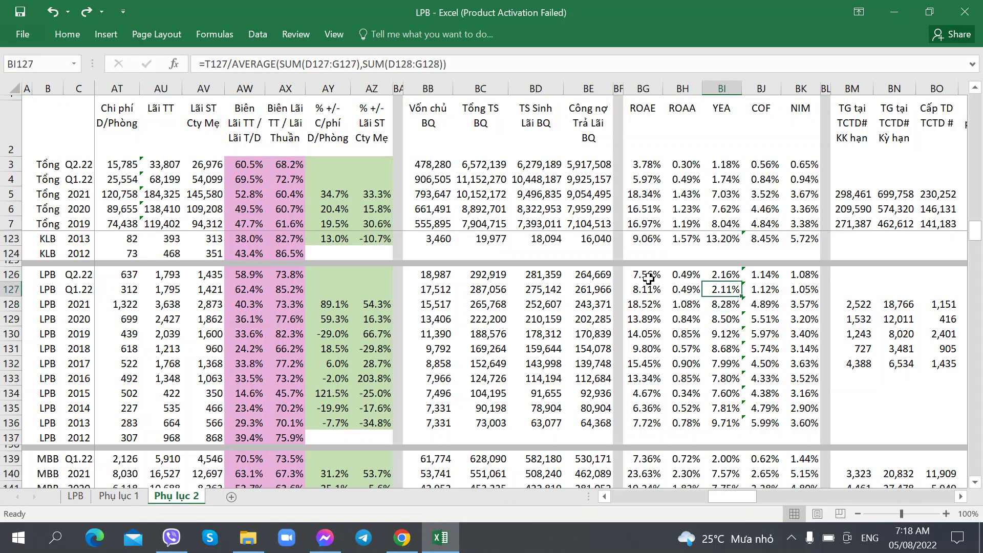
{"action": "key", "text": "Down"}
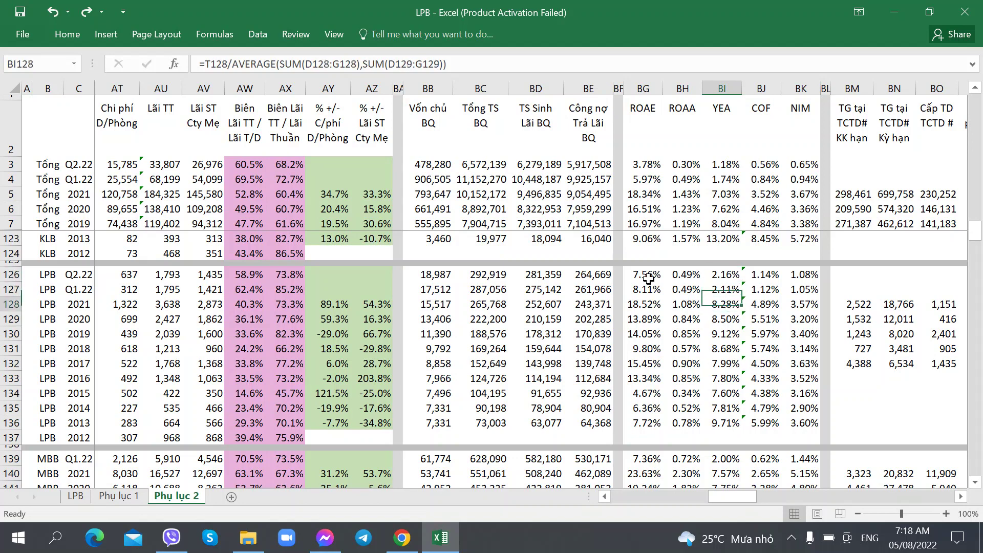
{"action": "key", "text": "Up"}
{"action": "key", "text": "Up"}
{"action": "key", "text": "Down"}
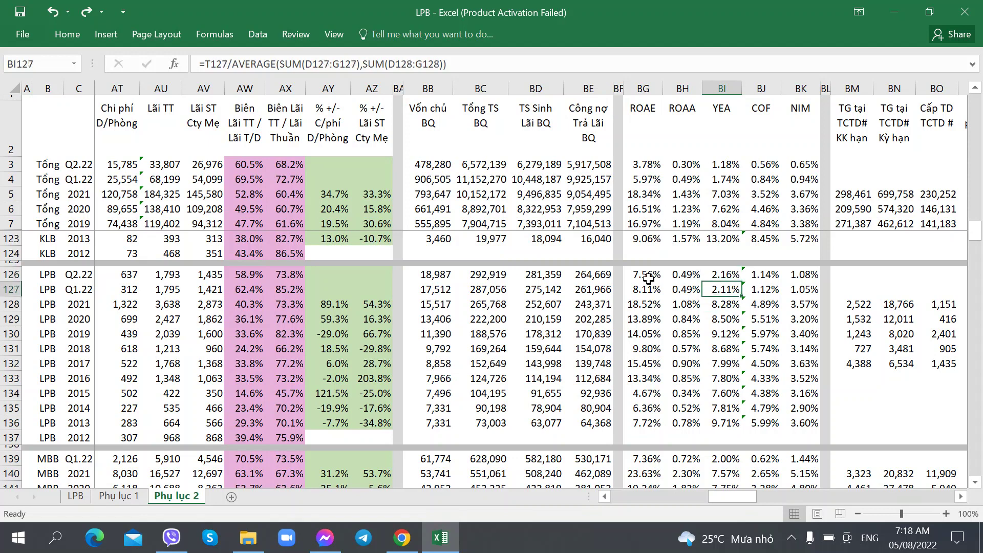
Compare LPB's COF for Q2.22, Q1.22 and 2021 in BJ126:BJ128.
{"action": "key", "text": "Right"}
{"action": "key", "text": "Up"}
{"action": "key", "text": "Down"}
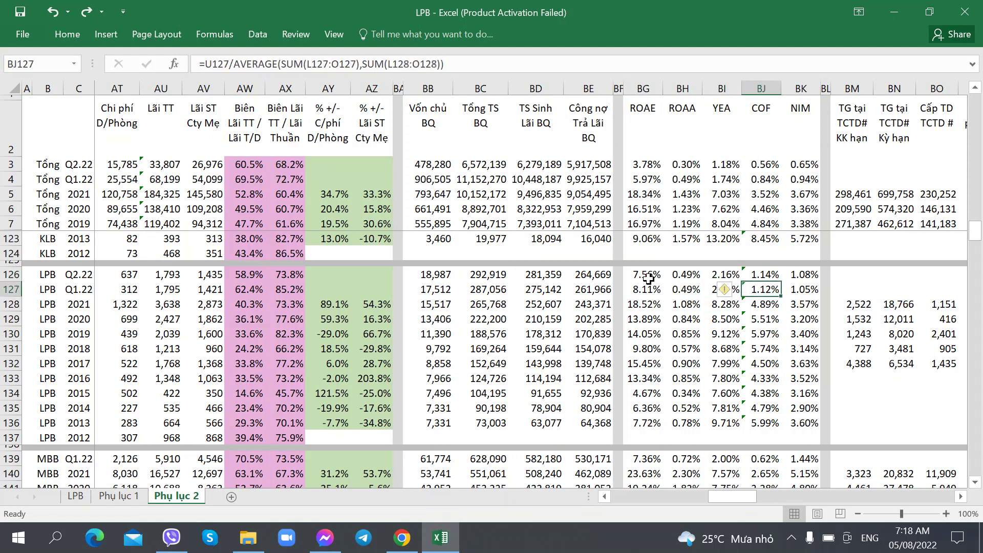
{"action": "key", "text": "Up"}
{"action": "key", "text": "Down"}
{"action": "key", "text": "Down"}
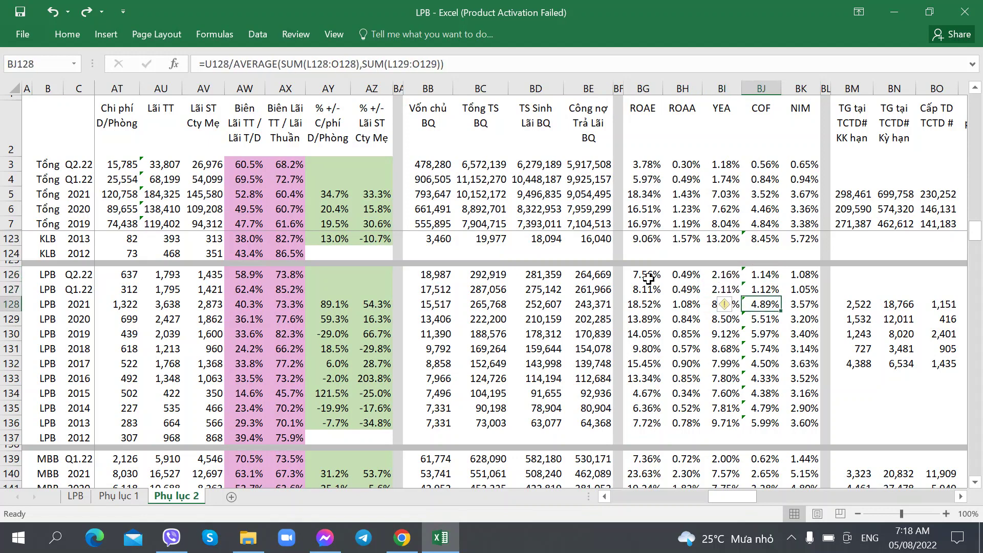
{"action": "key", "text": "Up"}
{"action": "key", "text": "Up"}
{"action": "key", "text": "Down"}
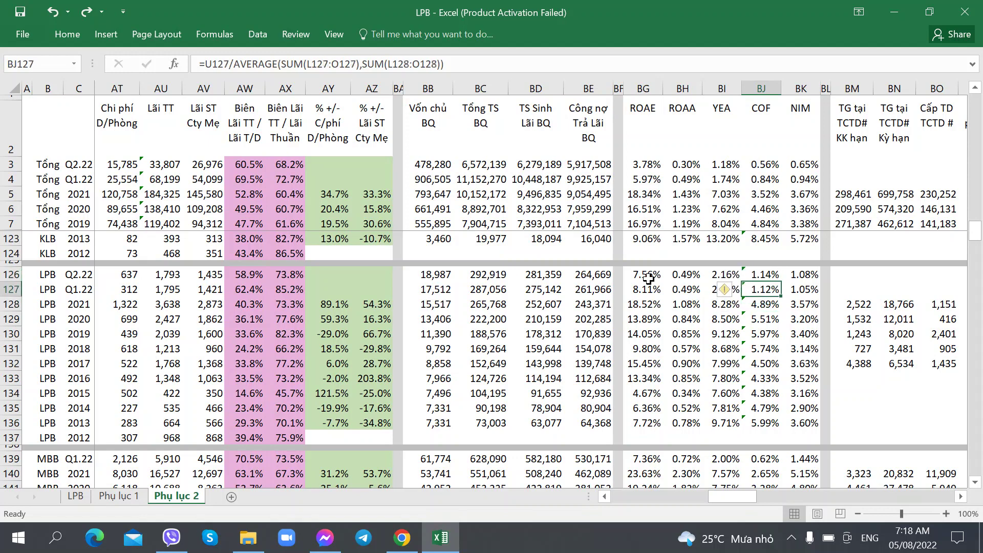
{"action": "key", "text": "Down"}
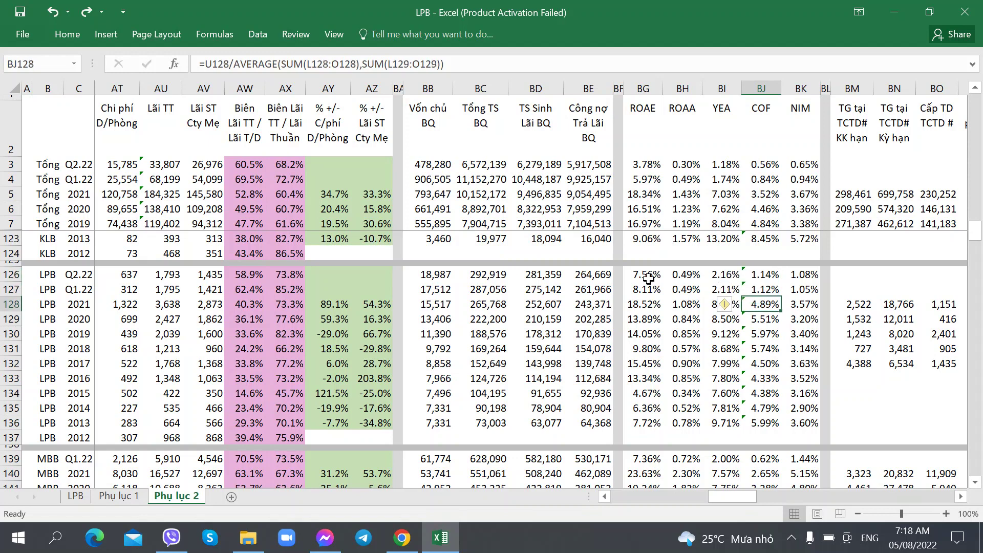
{"action": "key", "text": "Down"}
{"action": "key", "text": "Up"}
{"action": "key", "text": "Up"}
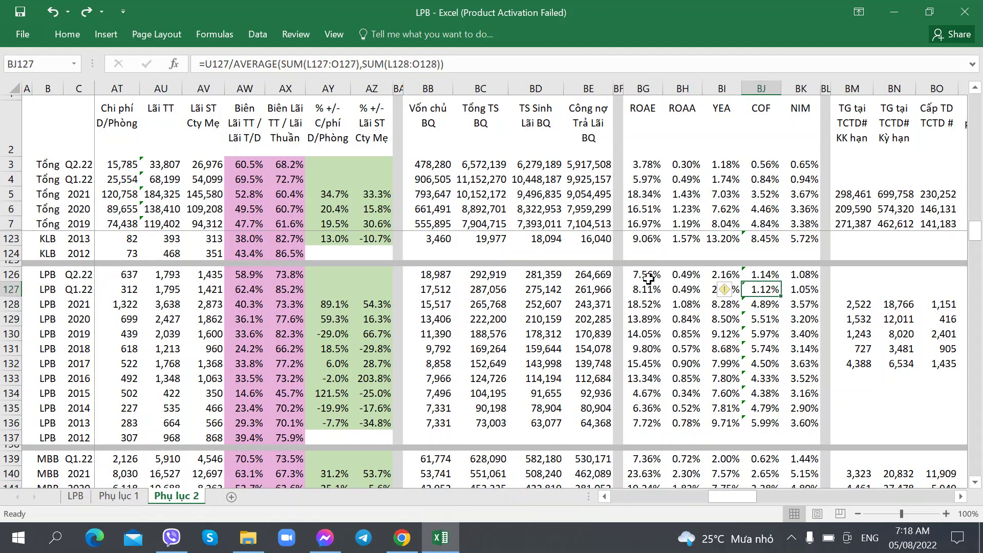
{"action": "key", "text": "Up"}
Compare LPB's NIM for Q2.22, Q1.22 and 2021 in BK126:BK128.
{"action": "key", "text": "Right"}
{"action": "key", "text": "Down"}
{"action": "key", "text": "Up"}
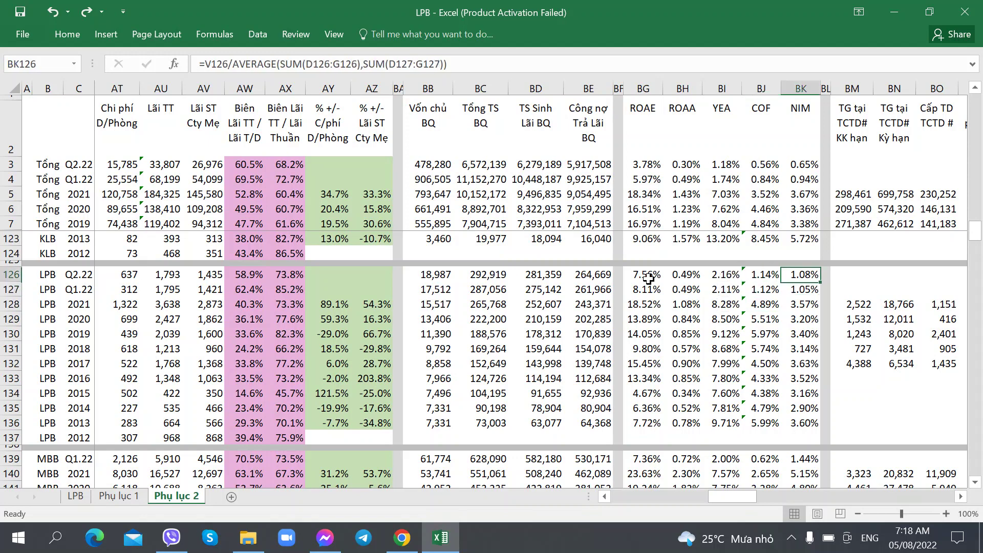
{"action": "key", "text": "Down"}
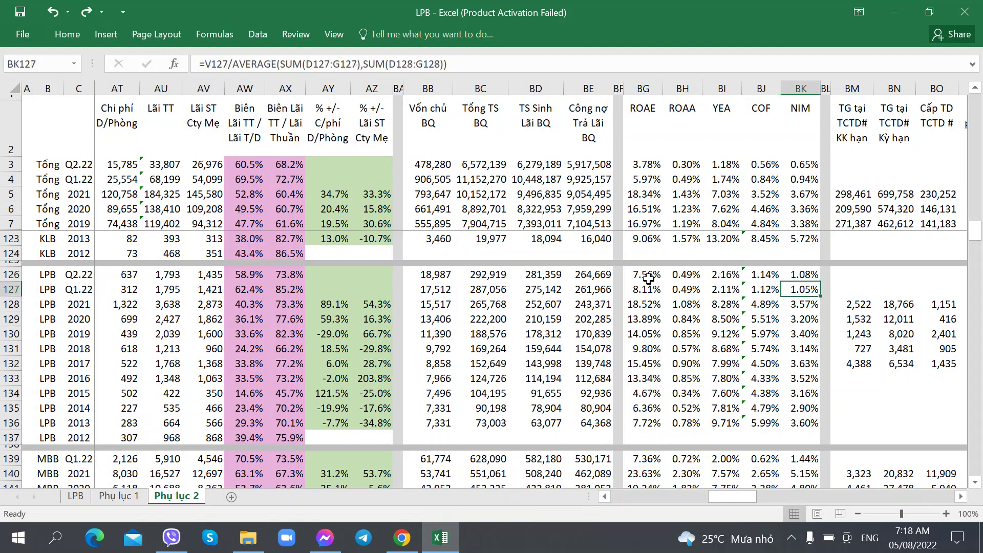
{"action": "key", "text": "Down"}
{"action": "key", "text": "Up"}
Recheck the Q2.22 and Q1.22 changes in LPB's YEA and COF in BI126:BJ127.
{"action": "key", "text": "Left"}
{"action": "key", "text": "Left"}
{"action": "key", "text": "Right"}
{"action": "key", "text": "Left"}
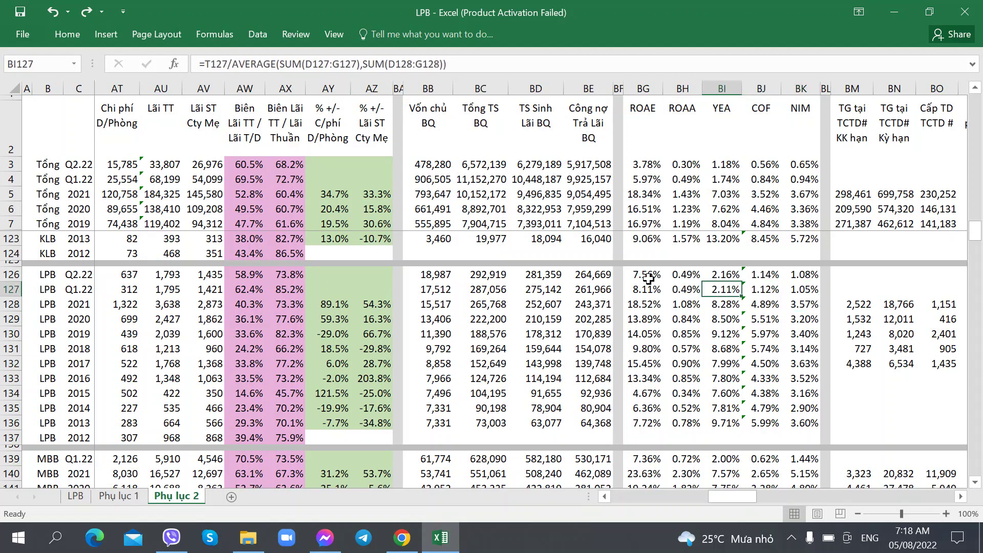
{"action": "key", "text": "Up"}
{"action": "key", "text": "Down"}
{"action": "key", "text": "Right"}
{"action": "key", "text": "Up"}
{"action": "key", "text": "Down"}
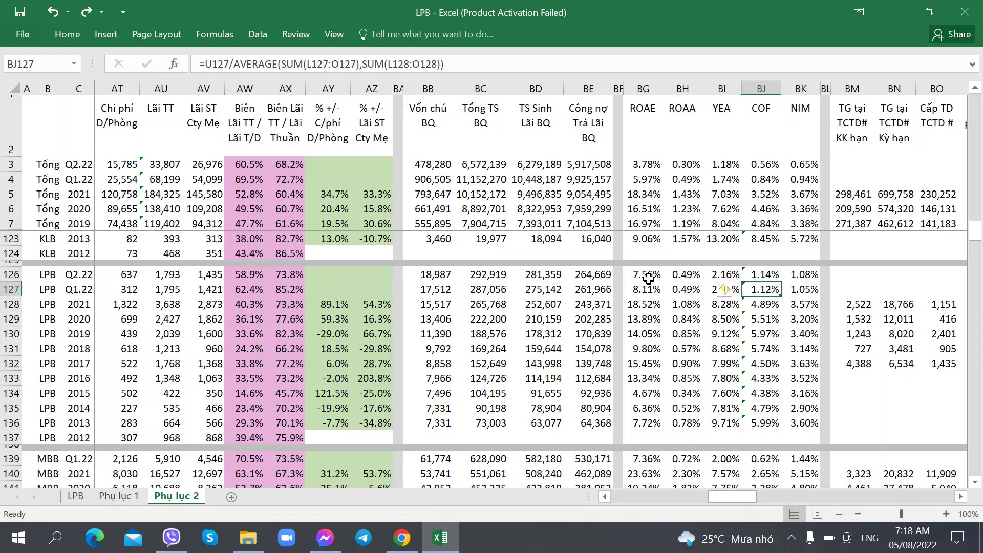
{"action": "key", "text": "Up"}
{"action": "key", "text": "Down"}
{"action": "key", "text": "Up"}
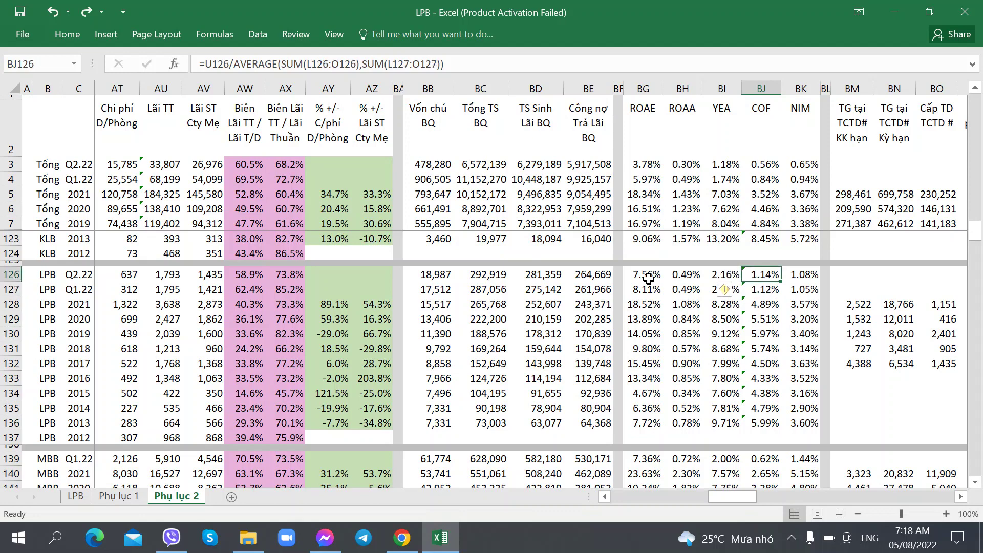
{"action": "key", "text": "Down"}
{"action": "key", "text": "Up"}
{"action": "key", "text": "Down"}
{"action": "key", "text": "Up"}
{"action": "key", "text": "Down"}
{"action": "key", "text": "Up"}
Review LPB's Q2.22 loan classification groups and its NPL ratio in BZ126.
{"action": "key", "text": "Right"}
{"action": "key", "text": "Right"}
{"action": "key", "text": "Right"}
{"action": "key", "text": "Right"}
{"action": "key", "text": "Right"}
{"action": "key", "text": "Right"}
{"action": "key", "text": "Right"}
{"action": "key", "text": "Right"}
{"action": "key", "text": "Right"}
{"action": "key", "text": "Right"}
{"action": "key", "text": "Right"}
{"action": "key", "text": "Right"}
{"action": "key", "text": "Right"}
{"action": "key", "text": "Right"}
{"action": "key", "text": "Right"}
{"action": "key", "text": "Right"}
{"action": "key", "text": "Right"}
{"action": "key", "text": "Right"}
{"action": "key", "text": "Right"}
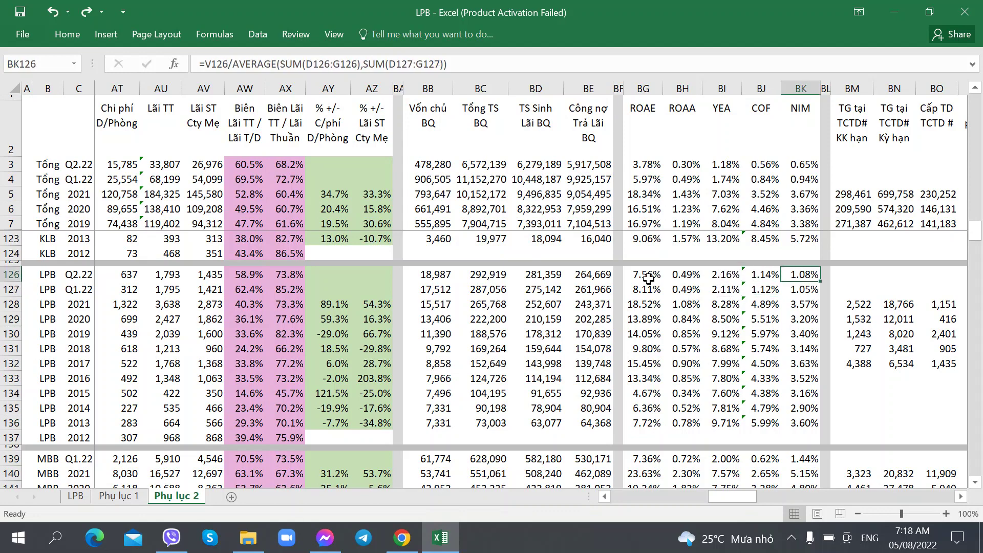
{"action": "key", "text": "Left"}
{"action": "key", "text": "Left"}
{"action": "key", "text": "Left"}
{"action": "key", "text": "Left"}
{"action": "key", "text": "Left"}
{"action": "key", "text": "Left"}
{"action": "key", "text": "Left"}
{"action": "key", "text": "Left"}
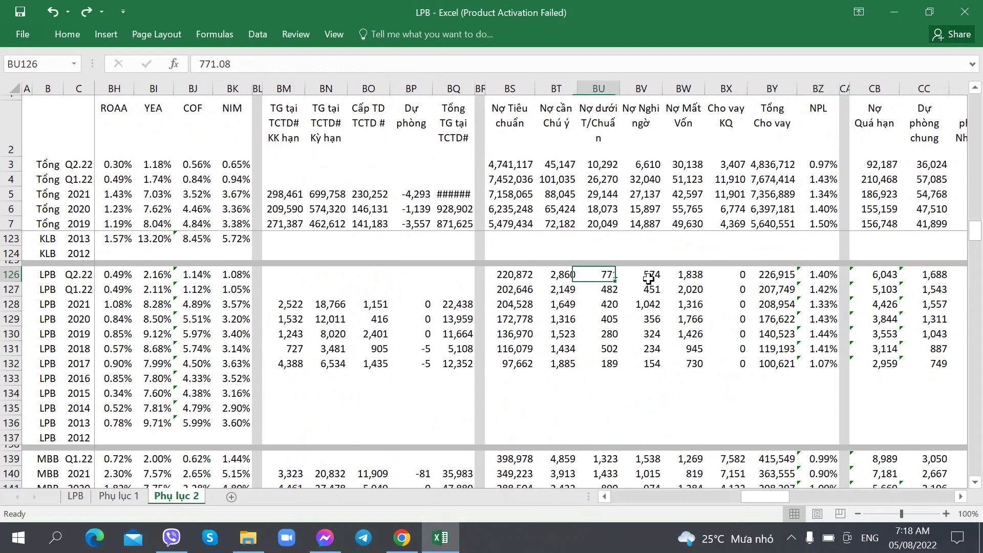
{"action": "key", "text": "Right"}
{"action": "key", "text": "Right"}
{"action": "key", "text": "Right"}
{"action": "key", "text": "Right"}
{"action": "key", "text": "Right"}
{"action": "key", "text": "Right"}
{"action": "key", "text": "Right"}
{"action": "key", "text": "Right"}
{"action": "key", "text": "Right"}
{"action": "key", "text": "Right"}
{"action": "key", "text": "Left"}
{"action": "key", "text": "Left"}
{"action": "key", "text": "Left"}
{"action": "key", "text": "Left"}
{"action": "key", "text": "Left"}
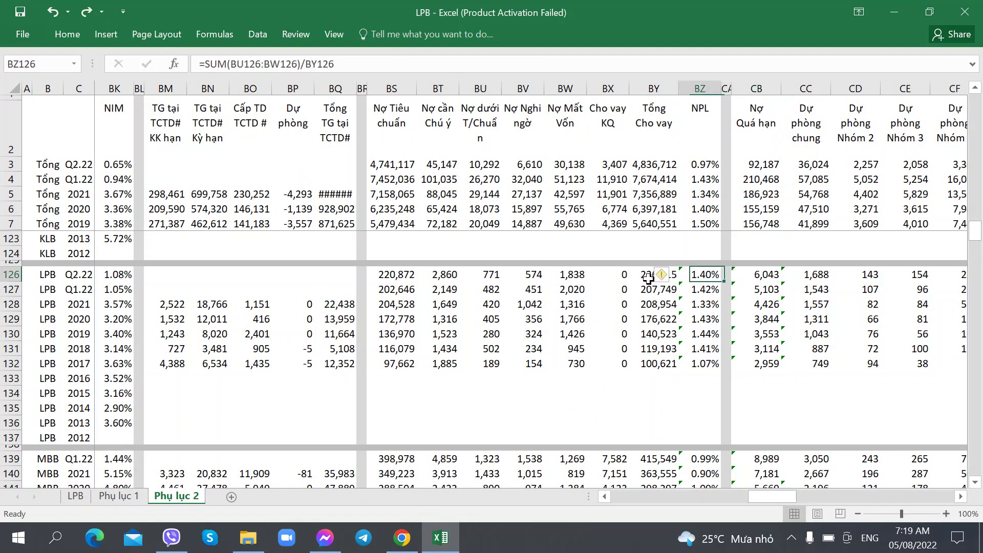
{"action": "key", "text": "Right"}
{"action": "key", "text": "Right"}
{"action": "key", "text": "Left"}
{"action": "key", "text": "Left"}
{"action": "key", "text": "Right"}
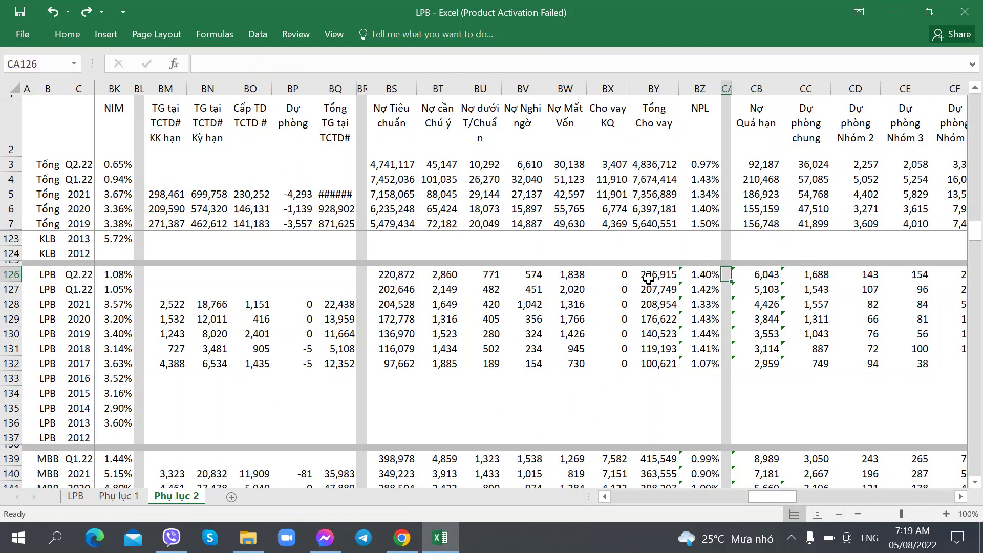
Examine LPB's Q2.22 overdue debt, provisions and bad debt coverage ratio in CB126:CI126.
{"action": "key", "text": "Right"}
{"action": "key", "text": "Right"}
{"action": "key", "text": "Right"}
{"action": "key", "text": "Right"}
{"action": "key", "text": "Right"}
{"action": "key", "text": "Right"}
{"action": "key", "text": "Right"}
{"action": "key", "text": "Right"}
{"action": "key", "text": "Right"}
{"action": "key", "text": "Right"}
{"action": "key", "text": "Right"}
{"action": "key", "text": "Right"}
{"action": "key", "text": "Right"}
{"action": "key", "text": "Right"}
{"action": "key", "text": "Right"}
{"action": "key", "text": "Left"}
{"action": "key", "text": "Left"}
{"action": "key", "text": "Left"}
{"action": "key", "text": "Left"}
{"action": "key", "text": "Left"}
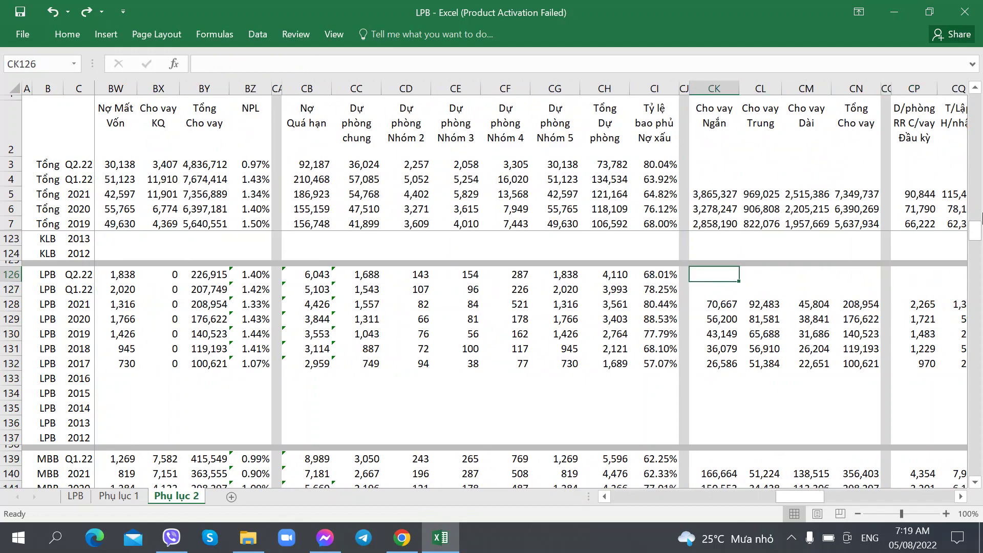
{"action": "key", "text": "Left"}
{"action": "key", "text": "Left"}
{"action": "key", "text": "Right"}
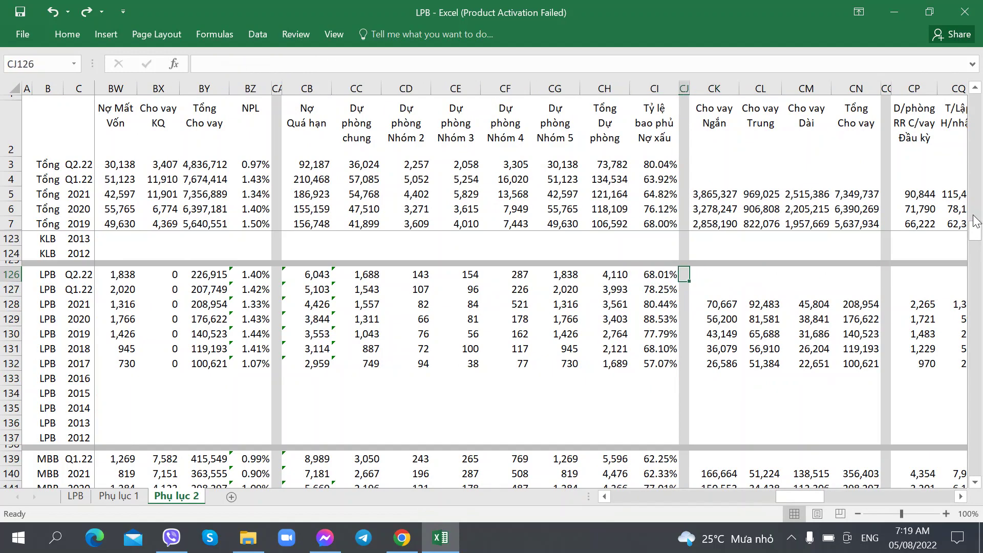
Check LPB's CASA ratio for Q2.22 and Q1.22 in DL126:DL127 and its Q2.22 total deposits in DK126.
{"action": "key", "text": "Right"}
{"action": "key", "text": "Right"}
{"action": "key", "text": "Right"}
{"action": "key", "text": "Right"}
{"action": "key", "text": "Right"}
{"action": "key", "text": "Right"}
{"action": "key", "text": "Right"}
{"action": "key", "text": "Right"}
{"action": "key", "text": "Right"}
{"action": "key", "text": "Right"}
{"action": "key", "text": "Right"}
{"action": "key", "text": "Right"}
{"action": "key", "text": "Right"}
{"action": "key", "text": "Right"}
{"action": "key", "text": "Right"}
{"action": "key", "text": "Right"}
{"action": "key", "text": "Right"}
{"action": "key", "text": "Right"}
{"action": "key", "text": "Right"}
{"action": "key", "text": "Right"}
{"action": "key", "text": "Right"}
{"action": "key", "text": "Right"}
{"action": "key", "text": "Right"}
{"action": "key", "text": "Right"}
{"action": "key", "text": "Right"}
{"action": "key", "text": "Right"}
{"action": "key", "text": "Right"}
{"action": "key", "text": "Right"}
{"action": "key", "text": "Right"}
{"action": "key", "text": "Right"}
{"action": "key", "text": "Right"}
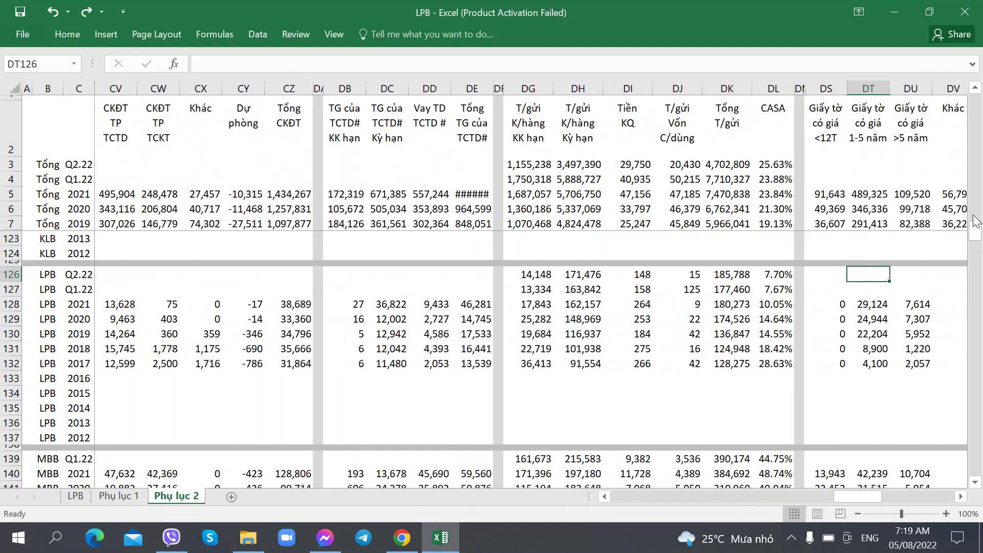
{"action": "key", "text": "Left"}
{"action": "key", "text": "Left"}
{"action": "key", "text": "Left"}
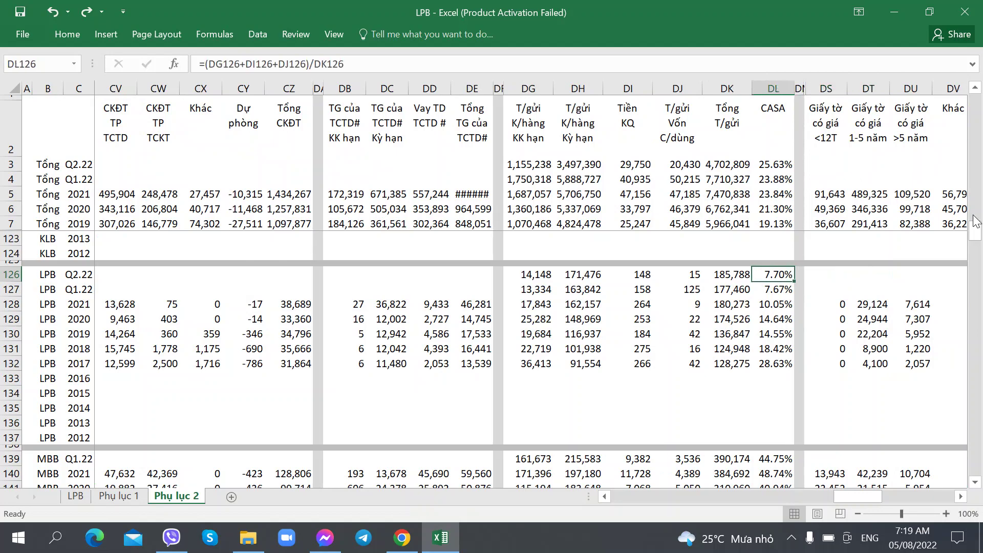
{"action": "key", "text": "Down"}
{"action": "key", "text": "Up"}
{"action": "key", "text": "Left"}
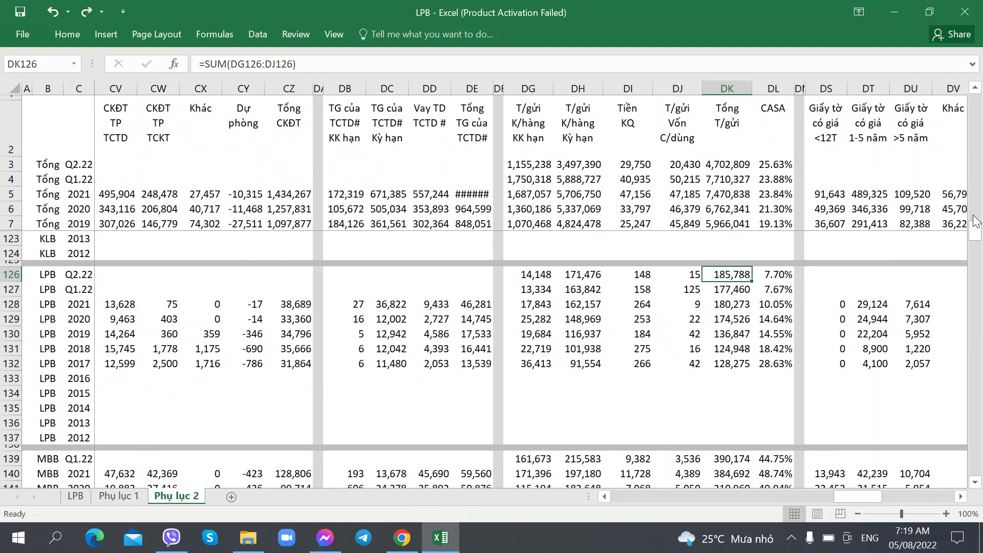
Examine LPB's Q2.22 customer deposit breakdown in DG126:DK126, including the term deposits in DH126.
{"action": "key", "text": "Right"}
{"action": "key", "text": "Right"}
{"action": "key", "text": "Right"}
{"action": "key", "text": "Right"}
{"action": "key", "text": "Left"}
{"action": "key", "text": "Left"}
{"action": "key", "text": "Left"}
{"action": "key", "text": "Left"}
{"action": "key", "text": "Left"}
{"action": "key", "text": "Left"}
{"action": "key", "text": "Left"}
{"action": "key", "text": "Left"}
{"action": "key", "text": "Left"}
{"action": "key", "text": "Left"}
{"action": "key", "text": "Left"}
{"action": "key", "text": "Left"}
{"action": "key", "text": "Left"}
{"action": "key", "text": "Left"}
{"action": "key", "text": "Left"}
{"action": "key", "text": "Left"}
{"action": "key", "text": "Left"}
{"action": "key", "text": "Left"}
{"action": "key", "text": "Left"}
{"action": "key", "text": "Left"}
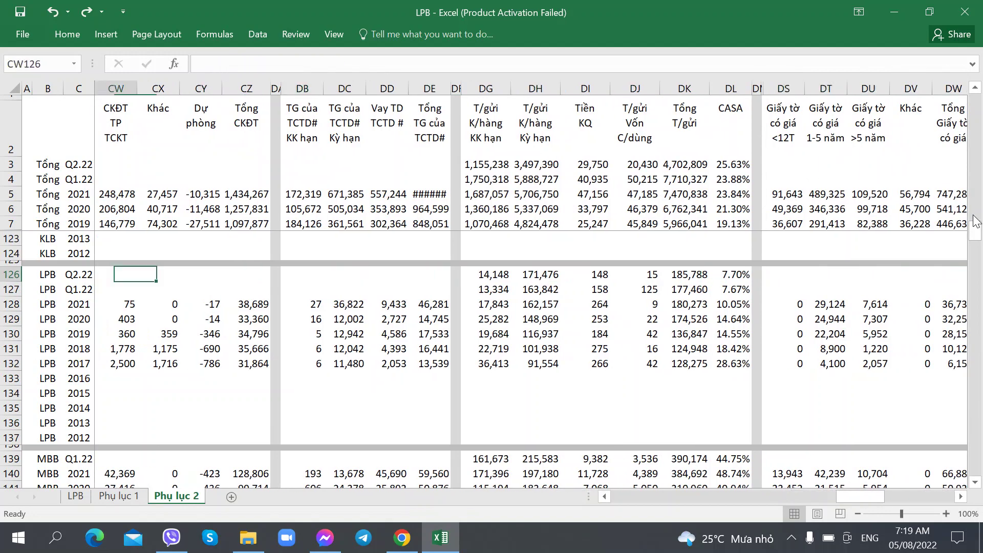
{"action": "key", "text": "Right"}
{"action": "key", "text": "Right"}
{"action": "key", "text": "Right"}
{"action": "key", "text": "Right"}
{"action": "key", "text": "Right"}
{"action": "key", "text": "Right"}
{"action": "key", "text": "Right"}
{"action": "key", "text": "Right"}
{"action": "key", "text": "Right"}
{"action": "key", "text": "Right"}
{"action": "key", "text": "Right"}
{"action": "key", "text": "Right"}
{"action": "key", "text": "Right"}
{"action": "key", "text": "Right"}
{"action": "key", "text": "Right"}
{"action": "key", "text": "Right"}
{"action": "key", "text": "Right"}
{"action": "key", "text": "Right"}
{"action": "key", "text": "Right"}
{"action": "key", "text": "Left"}
{"action": "key", "text": "Left"}
{"action": "key", "text": "Left"}
{"action": "key", "text": "Left"}
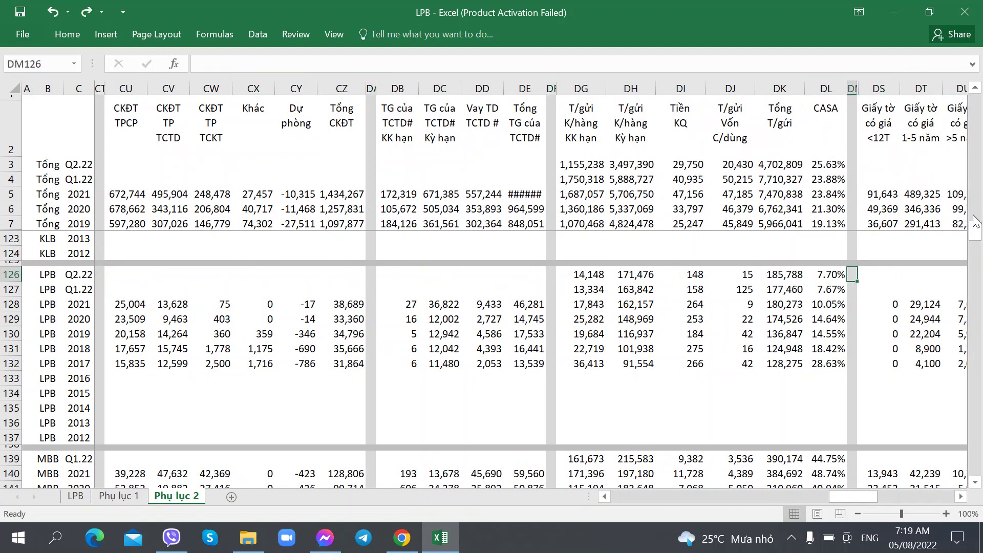
{"action": "key", "text": "Left"}
{"action": "key", "text": "Left"}
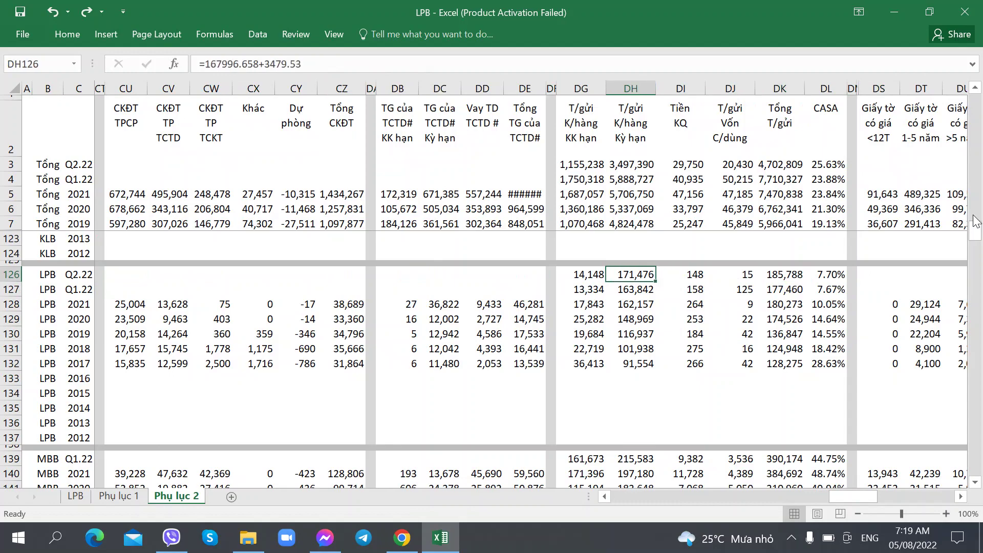
Look across LPB's valuable papers, credit income, credit cost, staff and real estate loan columns from DS to EU.
{"action": "key", "text": "Right"}
{"action": "key", "text": "Right"}
{"action": "key", "text": "Right"}
{"action": "key", "text": "Right"}
{"action": "key", "text": "Right"}
{"action": "key", "text": "Right"}
{"action": "key", "text": "Right"}
{"action": "key", "text": "Right"}
{"action": "key", "text": "Right"}
{"action": "key", "text": "Right"}
{"action": "key", "text": "Right"}
{"action": "key", "text": "Right"}
{"action": "key", "text": "Right"}
{"action": "key", "text": "Right"}
{"action": "key", "text": "Right"}
{"action": "key", "text": "Right"}
{"action": "key", "text": "Right"}
{"action": "key", "text": "Right"}
{"action": "key", "text": "Right"}
{"action": "key", "text": "Right"}
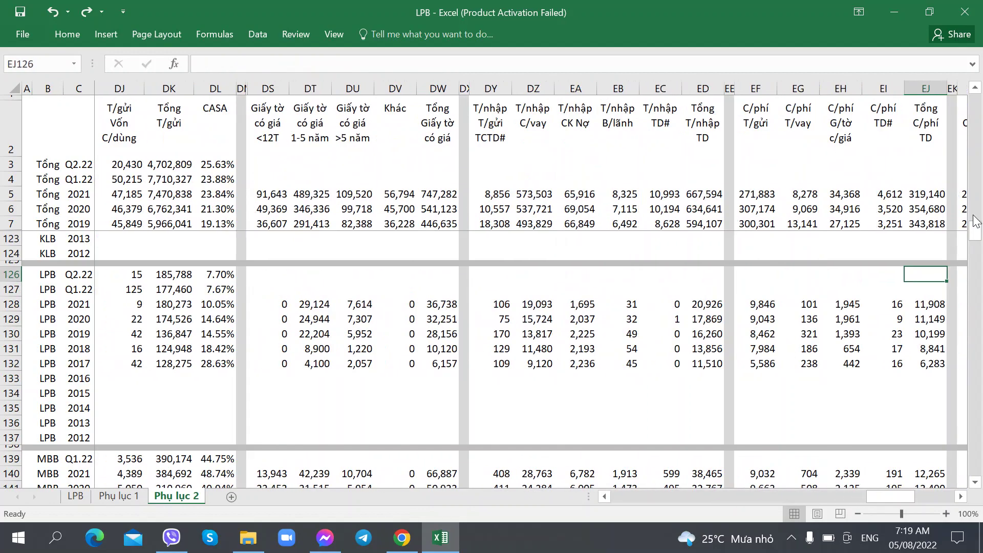
{"action": "key", "text": "Right"}
{"action": "key", "text": "Right"}
{"action": "key", "text": "Right"}
{"action": "key", "text": "Right"}
{"action": "key", "text": "Right"}
{"action": "key", "text": "Right"}
{"action": "key", "text": "Right"}
{"action": "key", "text": "Right"}
{"action": "key", "text": "Right"}
Return along LPB's Q2.22 row to its start at A126.
{"action": "key", "text": "Left"}
{"action": "key", "text": "Left"}
{"action": "key", "text": "Left"}
{"action": "key", "text": "Left"}
{"action": "key", "text": "Left"}
{"action": "key", "text": "Left"}
{"action": "key", "text": "Left"}
{"action": "key", "text": "Left"}
{"action": "key", "text": "Left"}
{"action": "key", "text": "Left"}
{"action": "key", "text": "Left"}
{"action": "key", "text": "Left"}
{"action": "key", "text": "Left"}
{"action": "key", "text": "Left"}
{"action": "key", "text": "Left"}
{"action": "key", "text": "Left"}
{"action": "key", "text": "Left"}
{"action": "key", "text": "Left"}
{"action": "key", "text": "Left"}
{"action": "key", "text": "Left"}
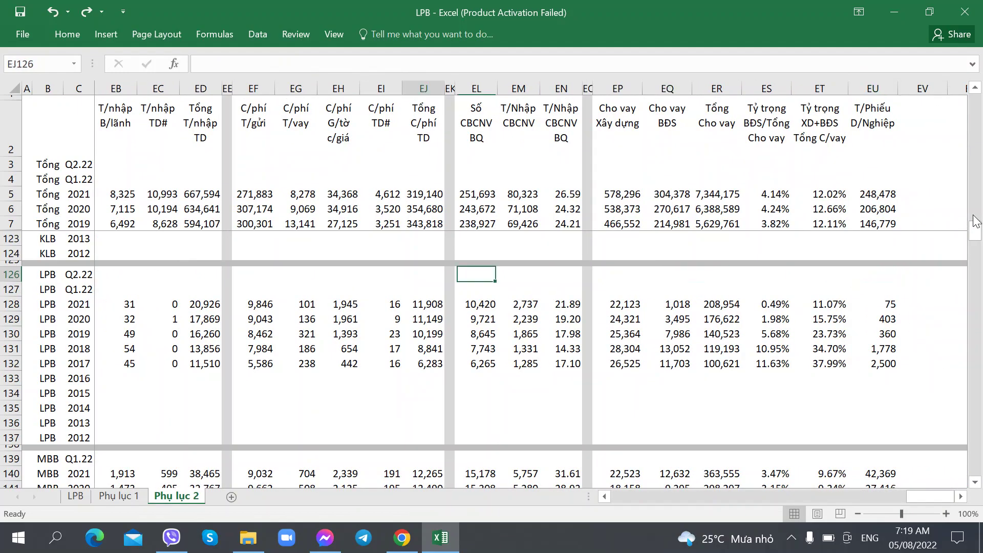
{"action": "key", "text": "Left"}
{"action": "key", "text": "Left"}
{"action": "key", "text": "Left"}
{"action": "key", "text": "Left"}
{"action": "key", "text": "Left"}
{"action": "key", "text": "Left"}
{"action": "key", "text": "Left"}
{"action": "key", "text": "Left"}
{"action": "key", "text": "Left"}
{"action": "key", "text": "Left"}
{"action": "key", "text": "Left"}
{"action": "key", "text": "Left"}
{"action": "key", "text": "Left"}
{"action": "key", "text": "Left"}
{"action": "key", "text": "Left"}
{"action": "key", "text": "Left"}
{"action": "key", "text": "Left"}
{"action": "key", "text": "Left"}
{"action": "key", "text": "Left"}
{"action": "key", "text": "Left"}
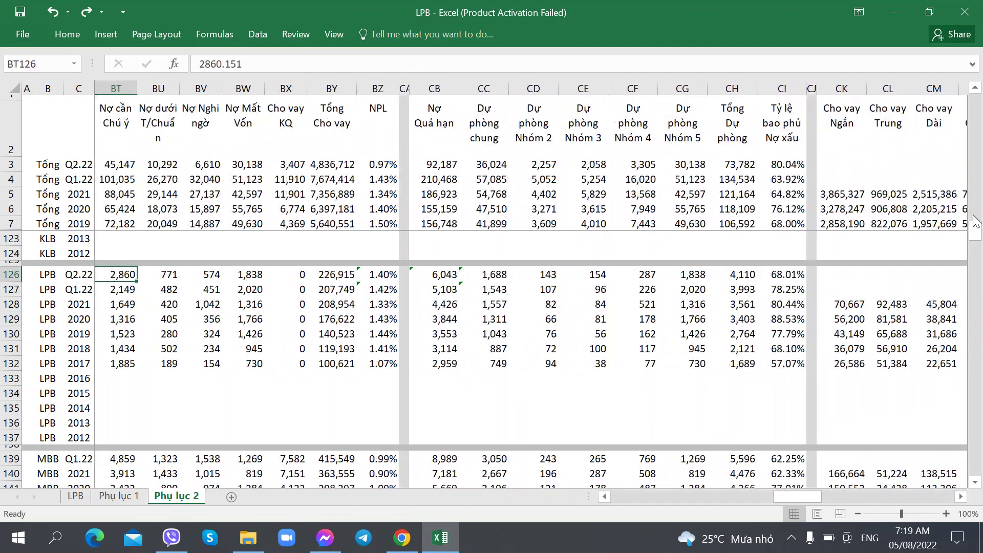
{"action": "key", "text": "Left"}
{"action": "key", "text": "Left"}
{"action": "key", "text": "Left"}
{"action": "key", "text": "Left"}
{"action": "key", "text": "Left"}
{"action": "key", "text": "Left"}
{"action": "key", "text": "Left"}
{"action": "key", "text": "Left"}
{"action": "key", "text": "Left"}
{"action": "key", "text": "Left"}
{"action": "key", "text": "Left"}
{"action": "key", "text": "Left"}
{"action": "key", "text": "Left"}
{"action": "key", "text": "Left"}
{"action": "key", "text": "Left"}
{"action": "key", "text": "Left"}
{"action": "key", "text": "Left"}
{"action": "key", "text": "Left"}
{"action": "key", "text": "Left"}
{"action": "key", "text": "Left"}
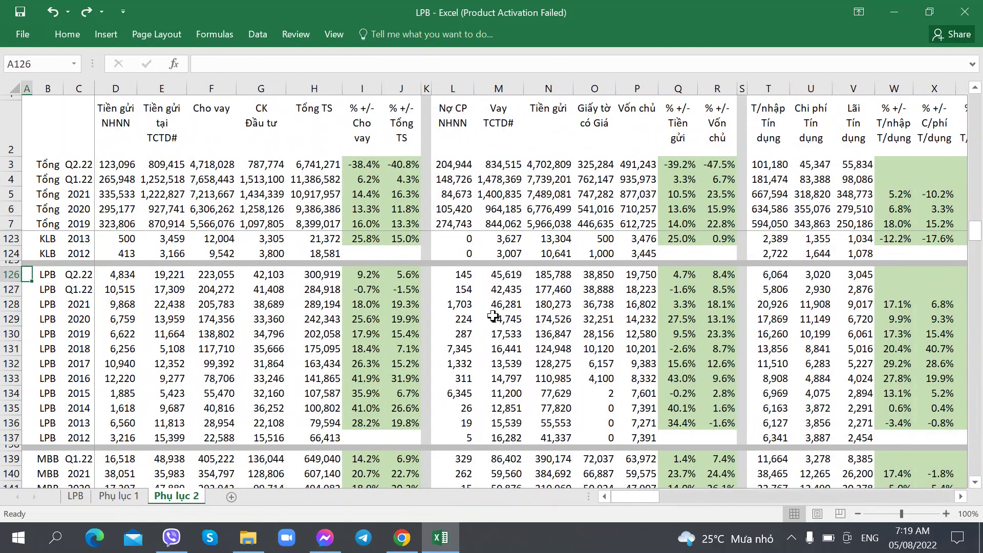
Switch to Chrome and view LPB's dividend, bonus share and capital increase history on the CafeF page.
{"action": "left_click", "coordinate": [402, 538]}
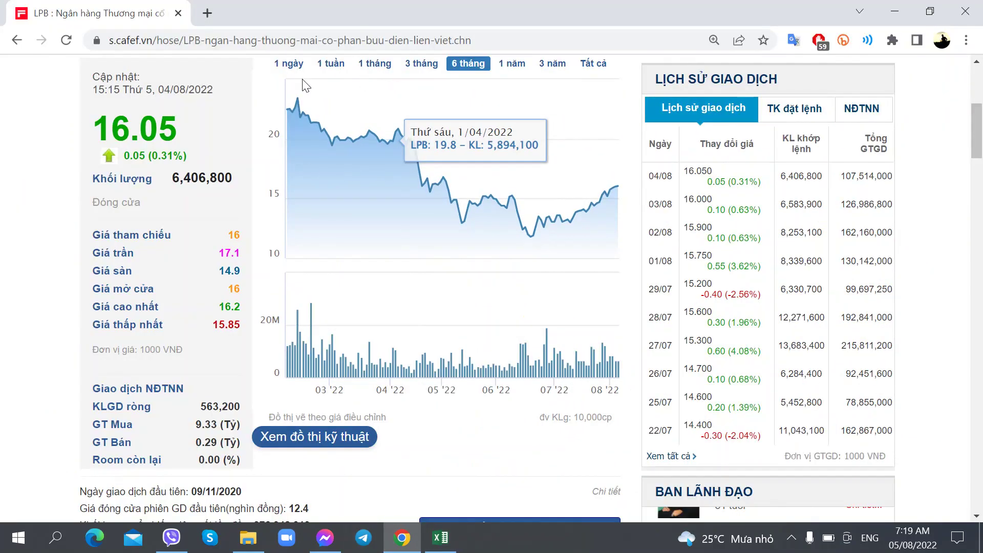
{"action": "scroll", "coordinate": [336, 337], "scroll_direction": "down", "scroll_amount": 2}
{"action": "scroll", "coordinate": [337, 336], "scroll_direction": "down", "scroll_amount": 3}
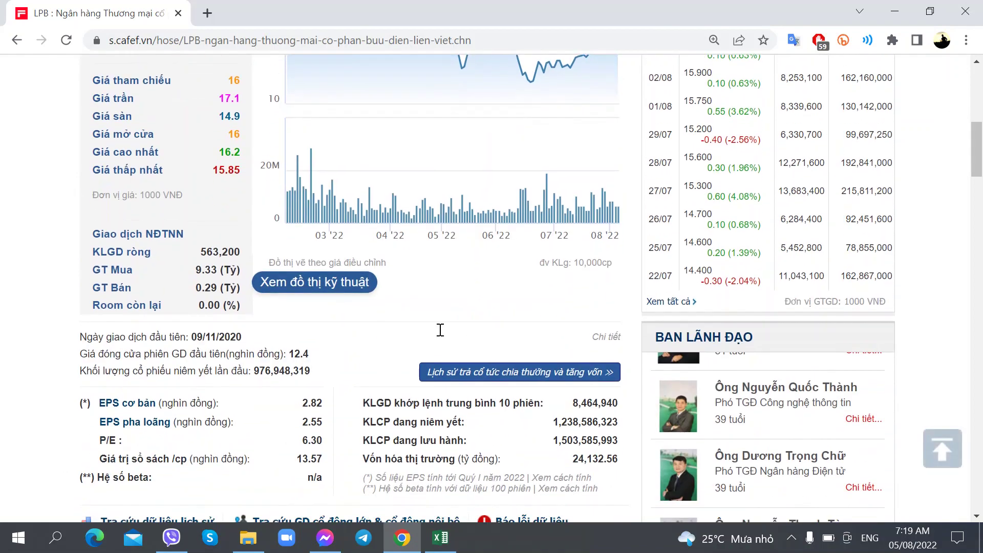
{"action": "mouse_move", "coordinate": [438, 302]}
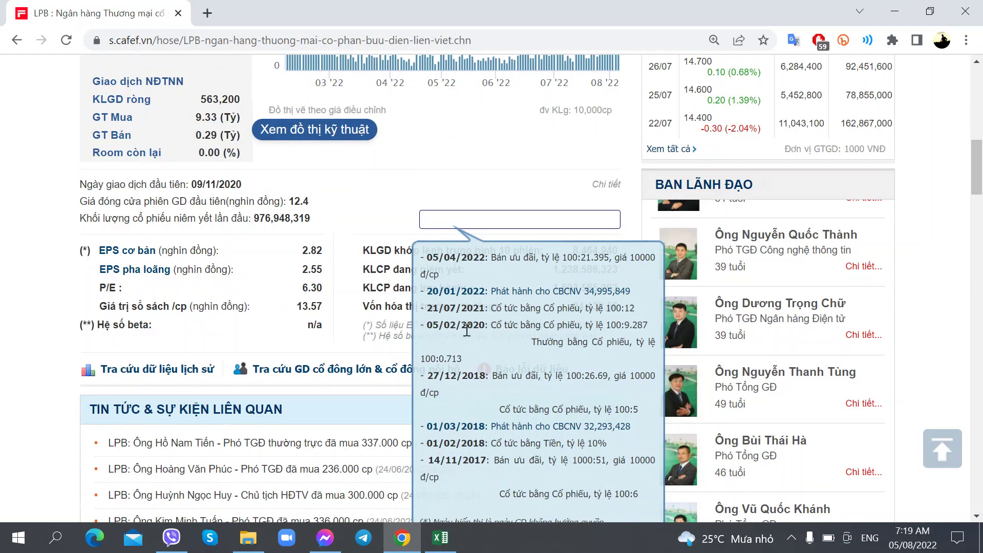
Filter LPB's related news to "Trả cổ tức - Chốt quyền" and review it alongside the share count and market capitalisation figures.
{"action": "scroll", "coordinate": [467, 331], "scroll_direction": "down", "scroll_amount": 5}
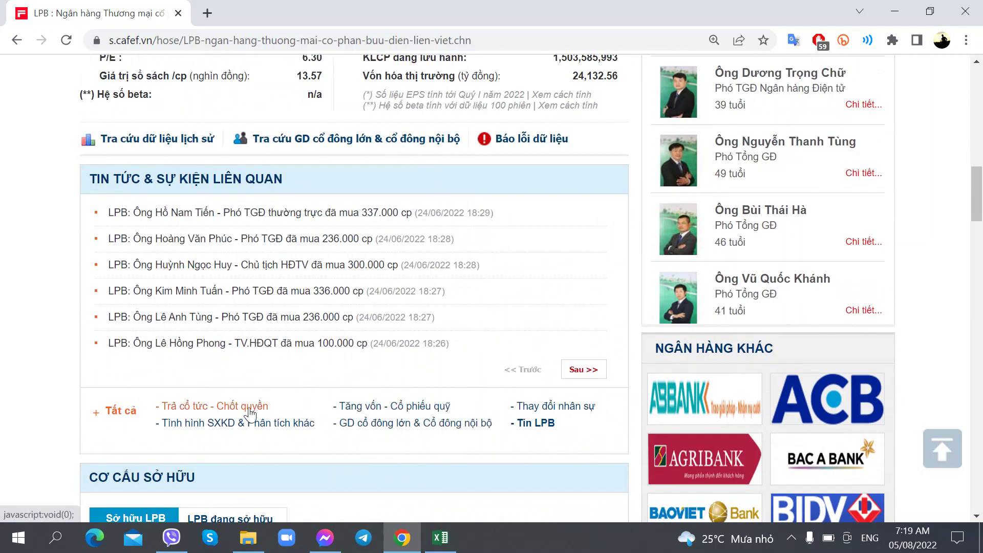
{"action": "left_click", "coordinate": [249, 407]}
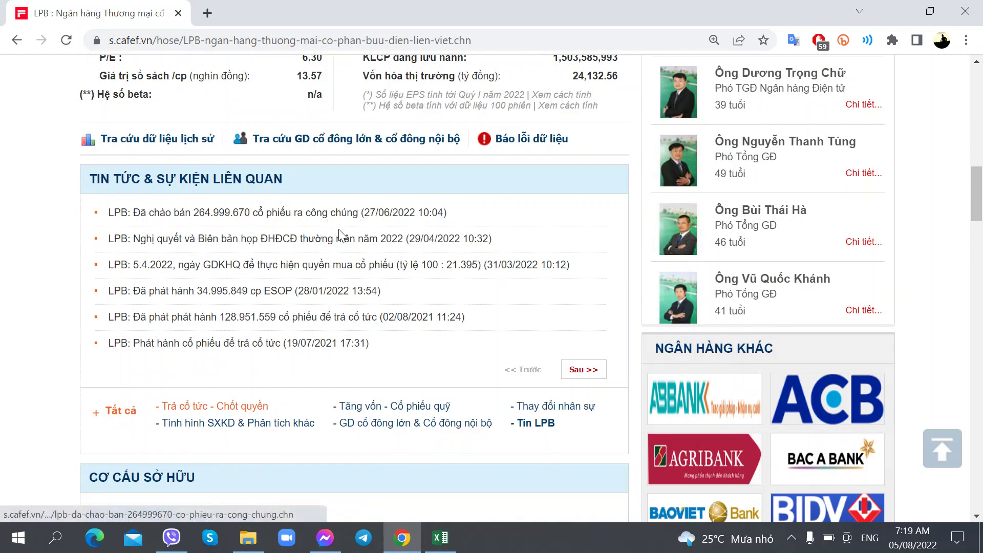
{"action": "scroll", "coordinate": [338, 220], "scroll_direction": "up", "scroll_amount": 3}
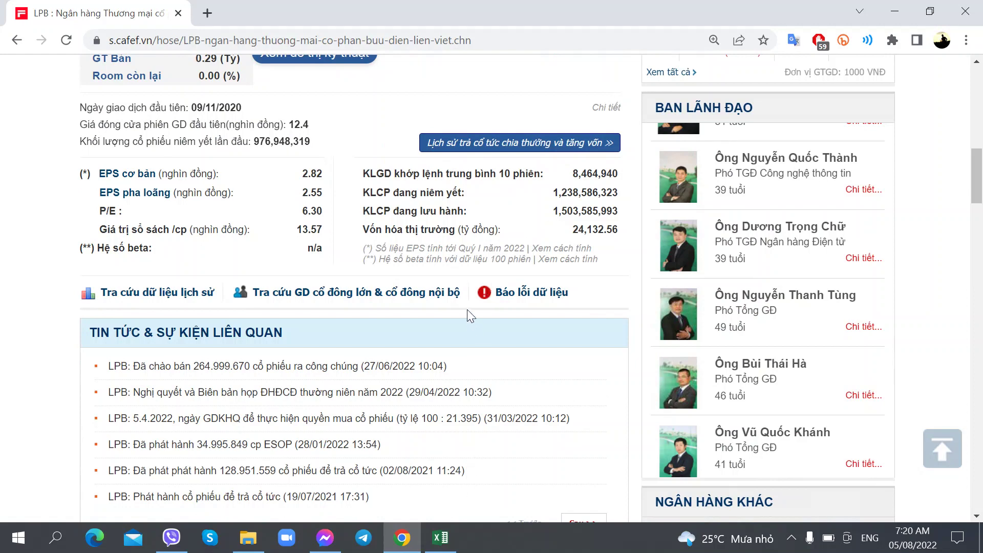
{"action": "scroll", "coordinate": [467, 309], "scroll_direction": "up", "scroll_amount": 5}
{"action": "scroll", "coordinate": [462, 312], "scroll_direction": "down", "scroll_amount": 5}
{"action": "scroll", "coordinate": [519, 280], "scroll_direction": "up", "scroll_amount": 5}
{"action": "scroll", "coordinate": [520, 283], "scroll_direction": "down", "scroll_amount": 8}
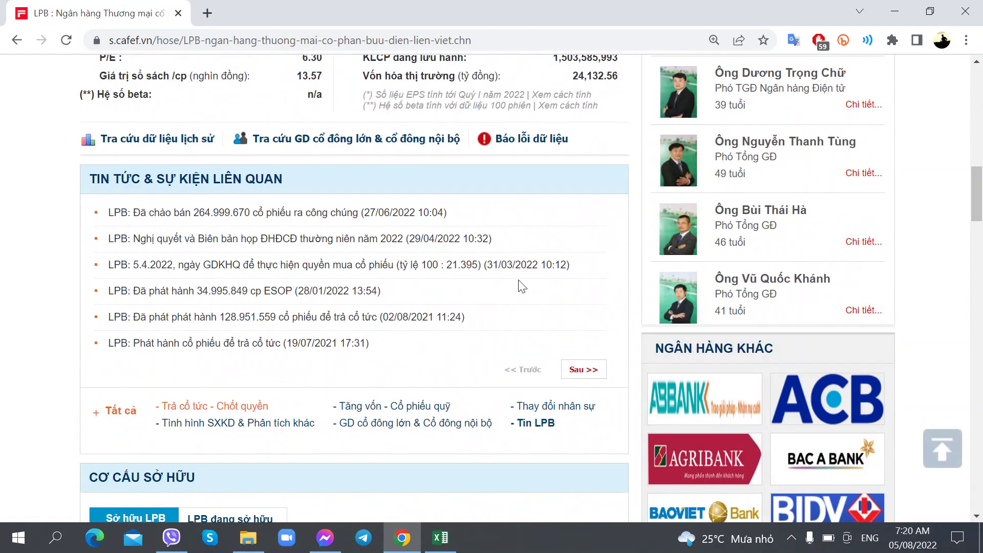
{"action": "scroll", "coordinate": [518, 279], "scroll_direction": "up", "scroll_amount": 3}
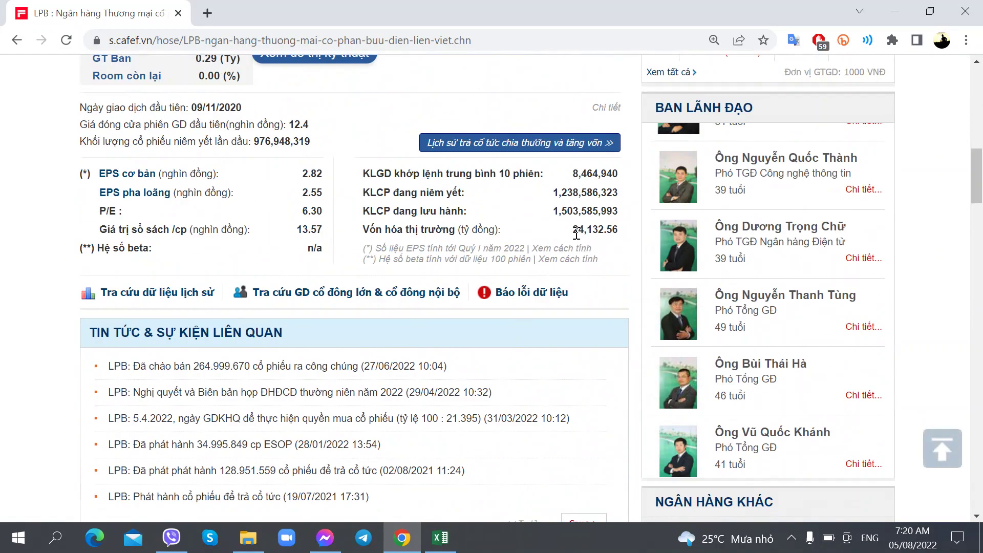
Check LPB's six-month price chart, P/E and book value per share, and switch back to the Excel workbook.
{"action": "scroll", "coordinate": [557, 268], "scroll_direction": "up", "scroll_amount": 9}
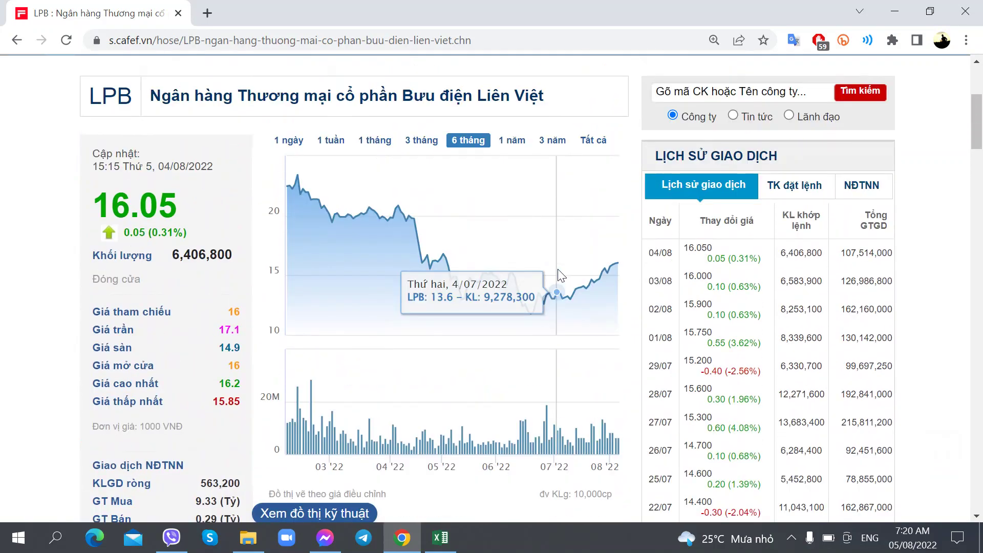
{"action": "scroll", "coordinate": [560, 275], "scroll_direction": "down", "scroll_amount": 8}
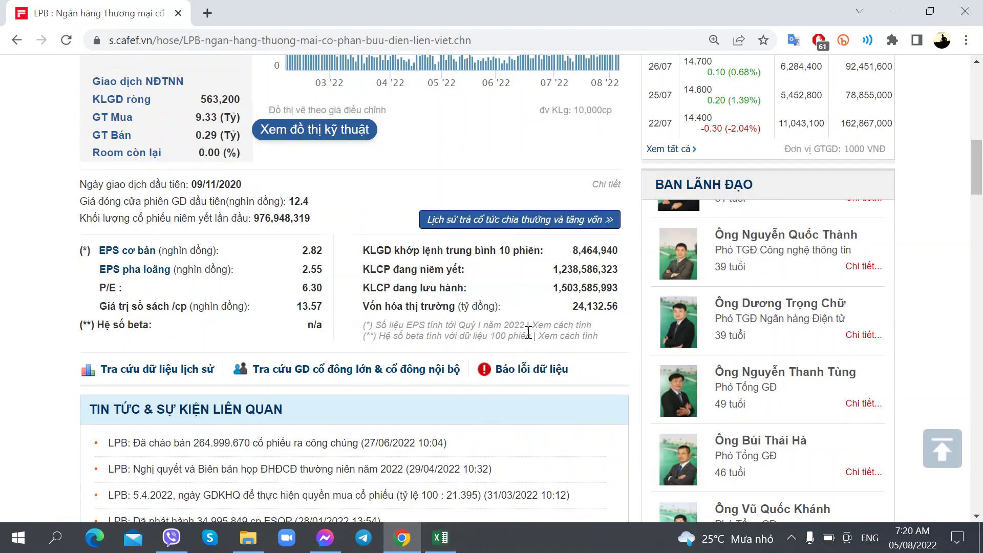
{"action": "scroll", "coordinate": [517, 355], "scroll_direction": "down", "scroll_amount": 4}
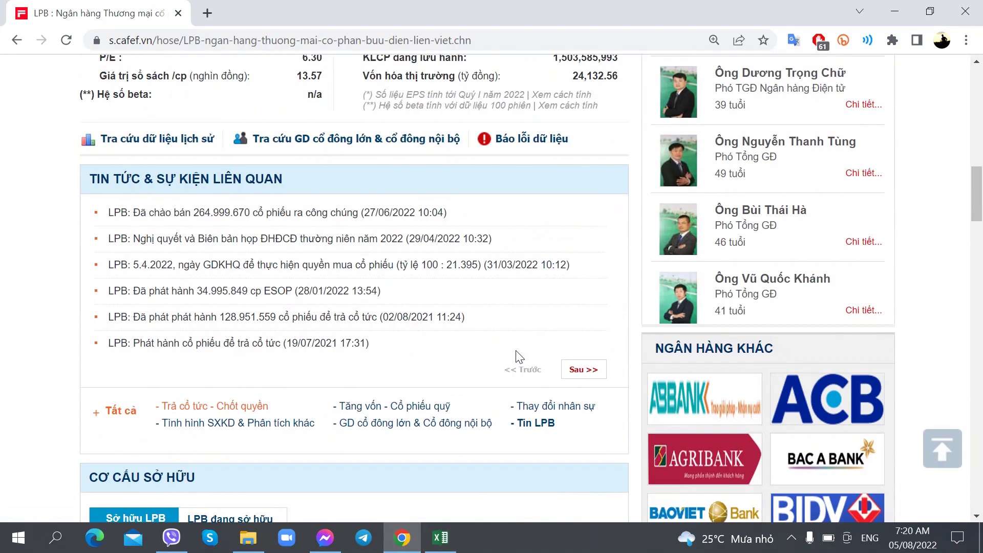
{"action": "scroll", "coordinate": [520, 357], "scroll_direction": "up", "scroll_amount": 4}
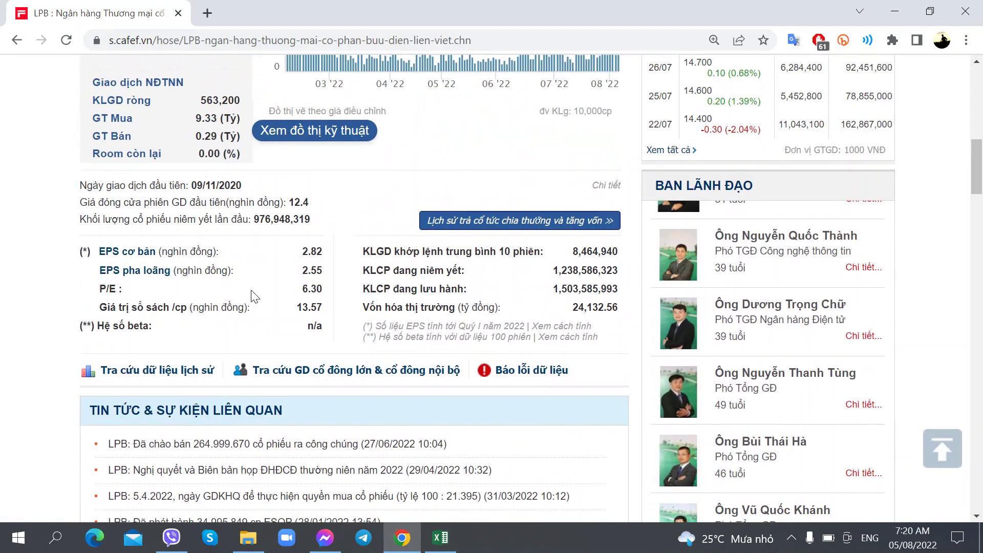
{"action": "scroll", "coordinate": [456, 340], "scroll_direction": "up", "scroll_amount": 3}
{"action": "scroll", "coordinate": [437, 358], "scroll_direction": "down", "scroll_amount": 6}
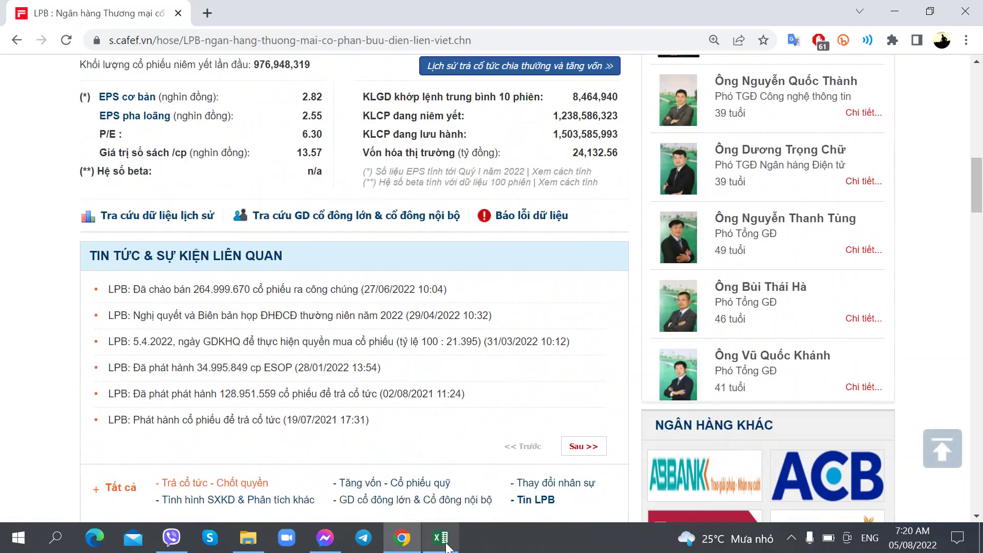
{"action": "left_click", "coordinate": [447, 546]}
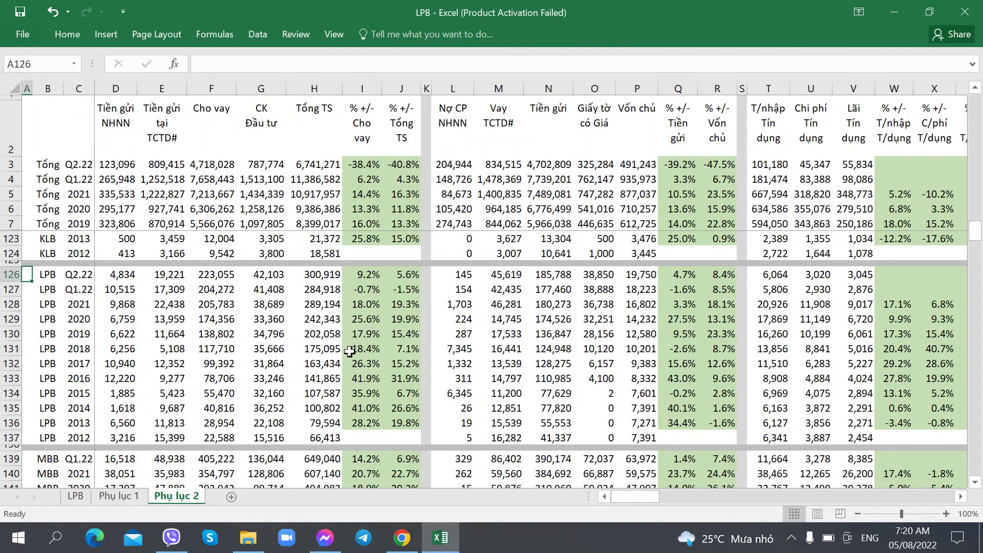
Go along LPB's Q2.22 row on the Phụ lục 2 sheet to its loan growth in I126.
{"action": "key", "text": "Right"}
{"action": "key", "text": "Right"}
{"action": "key", "text": "Right"}
{"action": "key", "text": "Right"}
{"action": "key", "text": "Right"}
{"action": "key", "text": "Right"}
{"action": "key", "text": "Right"}
{"action": "key", "text": "Right"}
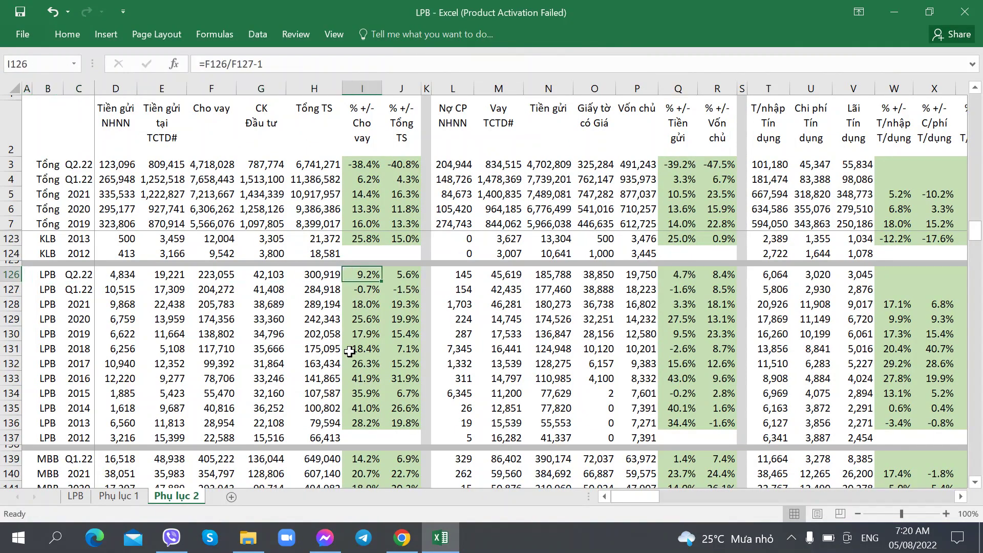
Examine LPB's Q2.22 loan growth and total asset figures, and continue along the row to the deposit growth in Q126.
{"action": "key", "text": "Right"}
{"action": "key", "text": "Left"}
{"action": "key", "text": "Left"}
{"action": "key", "text": "Right"}
{"action": "key", "text": "Left"}
{"action": "key", "text": "Right"}
{"action": "key", "text": "Right"}
{"action": "key", "text": "Right"}
{"action": "key", "text": "Right"}
{"action": "key", "text": "Right"}
{"action": "key", "text": "Right"}
{"action": "key", "text": "Right"}
{"action": "key", "text": "Right"}
{"action": "key", "text": "Right"}
Return to LPB's Q2.22 total assets in H126 and check the total asset growth in J126.
{"action": "key", "text": "Left"}
{"action": "key", "text": "Left"}
{"action": "key", "text": "Left"}
{"action": "key", "text": "Left"}
{"action": "key", "text": "Left"}
{"action": "key", "text": "Left"}
{"action": "key", "text": "Left"}
{"action": "key", "text": "Left"}
{"action": "key", "text": "Left"}
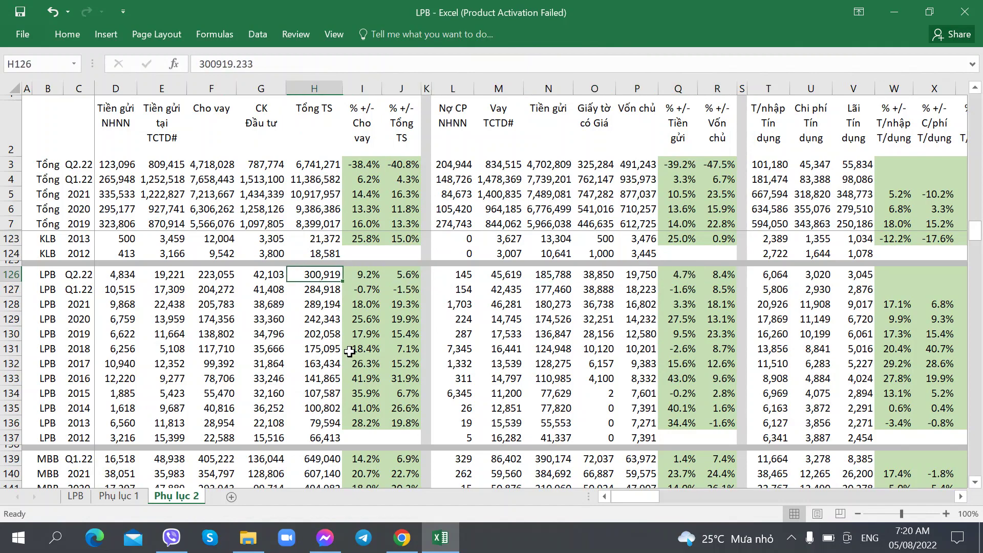
{"action": "key", "text": "Right"}
{"action": "key", "text": "Right"}
Switch to the CafeF page in Chrome and review LPB's ownership structure and shareholder percentages.
{"action": "key", "text": "alt+Tab"}
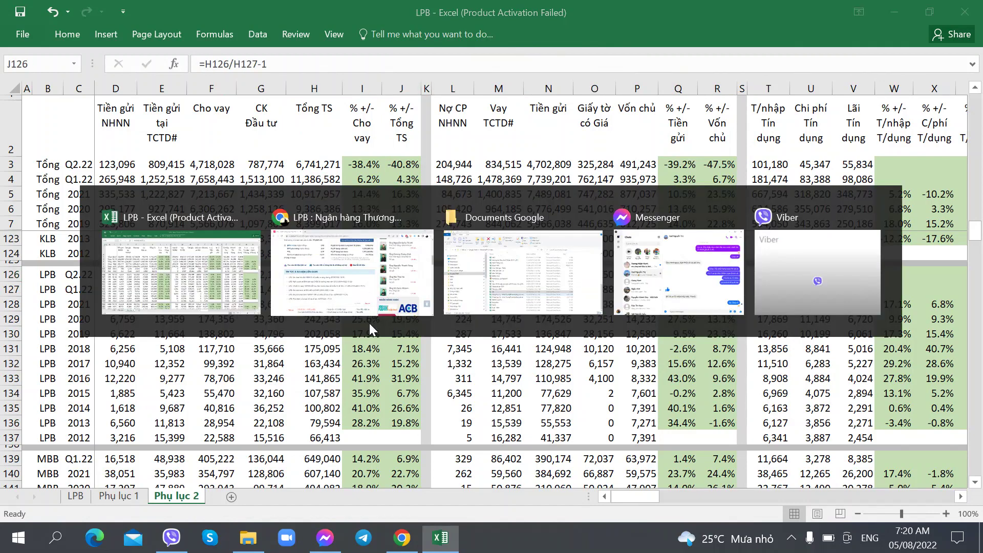
{"action": "scroll", "coordinate": [453, 308], "scroll_direction": "up", "scroll_amount": 3}
{"action": "scroll", "coordinate": [453, 307], "scroll_direction": "up", "scroll_amount": 5}
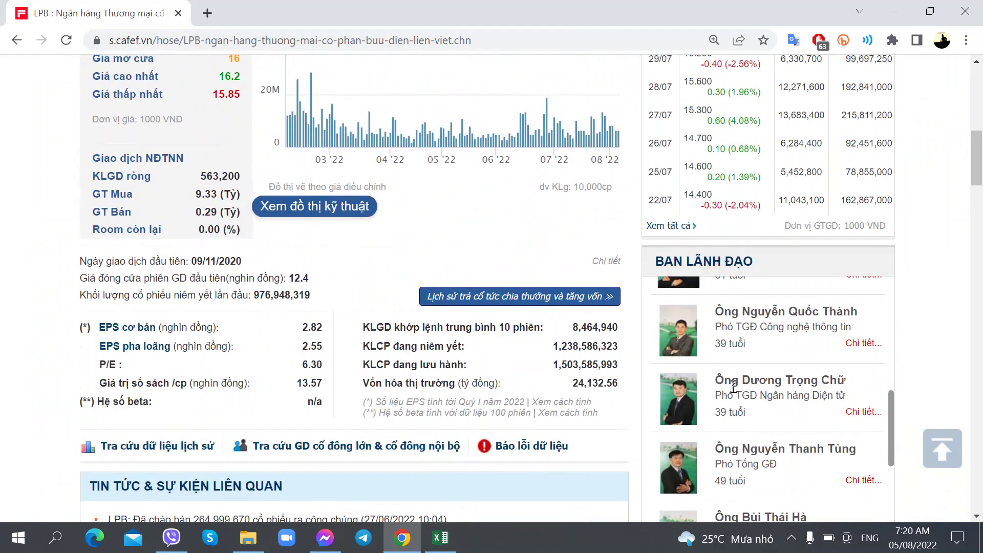
{"action": "scroll", "coordinate": [6, 396], "scroll_direction": "down", "scroll_amount": 15}
{"action": "scroll", "coordinate": [5, 397], "scroll_direction": "down", "scroll_amount": 5}
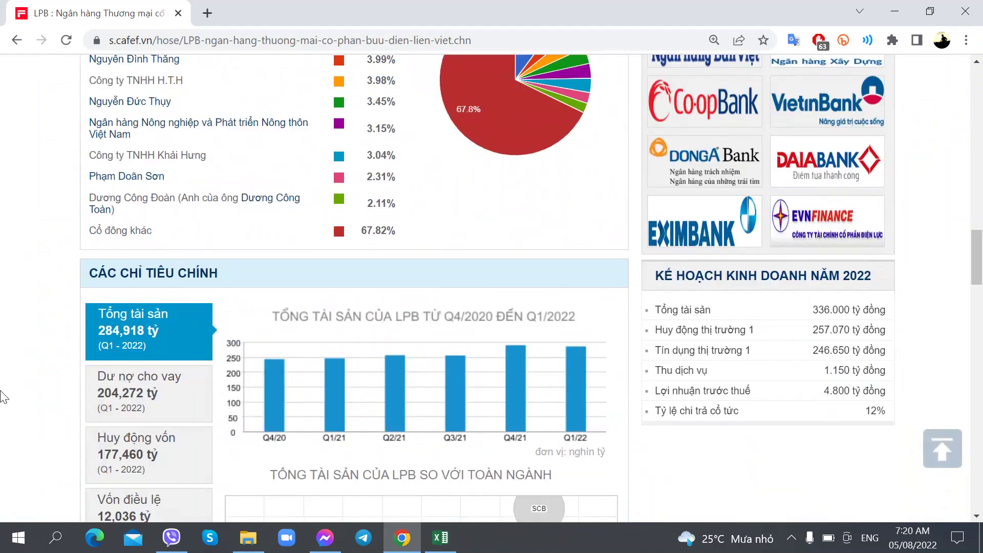
{"action": "scroll", "coordinate": [5, 397], "scroll_direction": "up", "scroll_amount": 3}
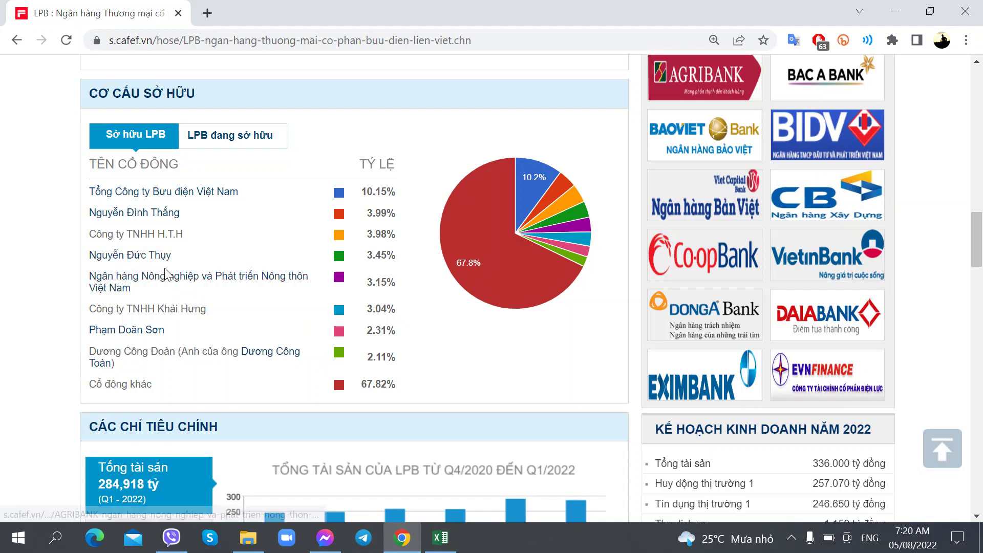
Review the members of LPB's management board listed under "Ban lãnh đạo".
{"action": "scroll", "coordinate": [158, 279], "scroll_direction": "up", "scroll_amount": 12}
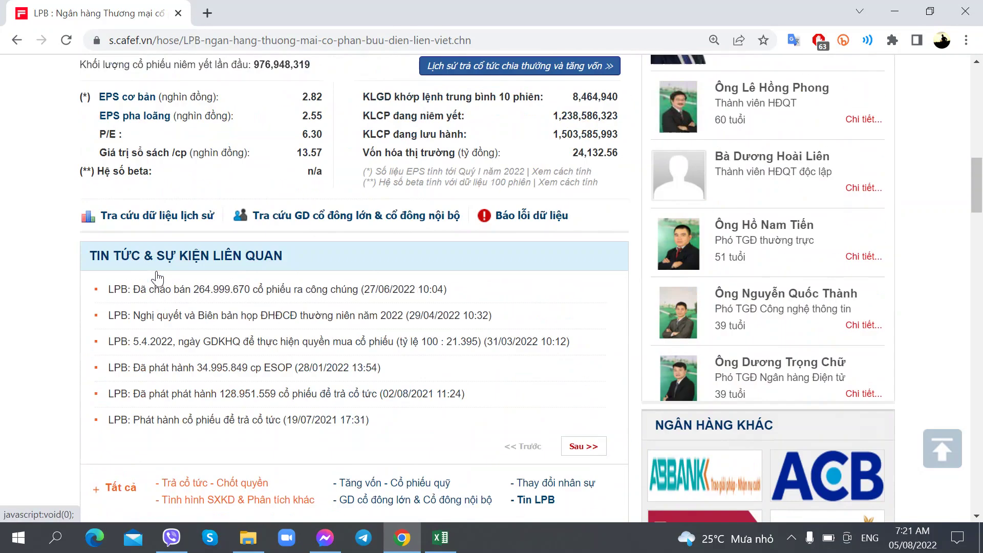
{"action": "scroll", "coordinate": [821, 329], "scroll_direction": "up", "scroll_amount": 3}
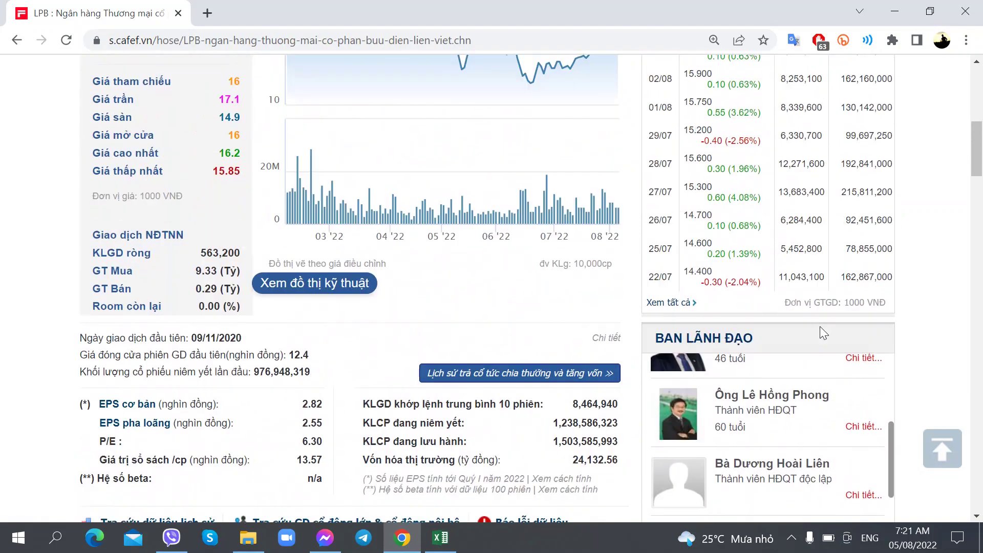
{"action": "scroll", "coordinate": [850, 316], "scroll_direction": "down", "scroll_amount": 3}
{"action": "scroll", "coordinate": [850, 316], "scroll_direction": "up", "scroll_amount": 3}
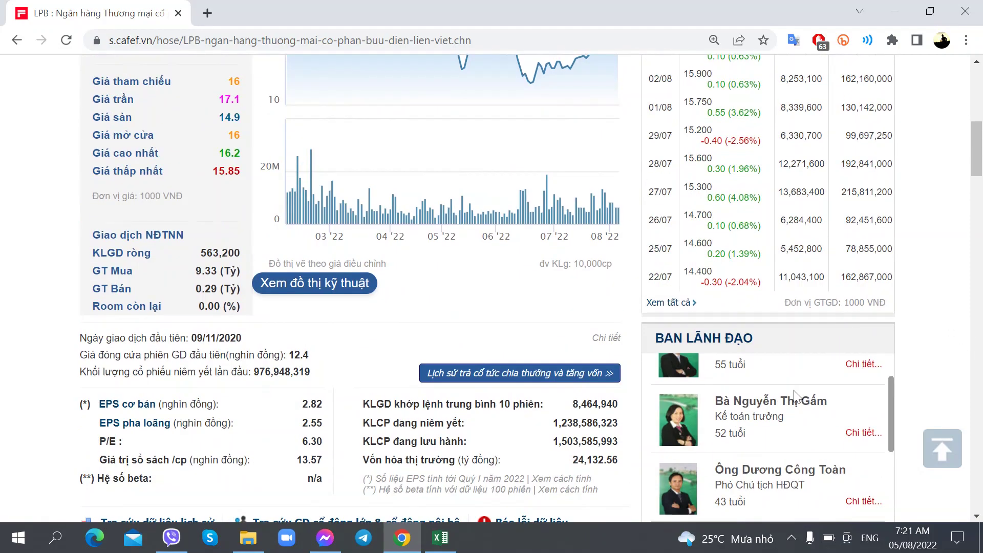
{"action": "scroll", "coordinate": [916, 361], "scroll_direction": "up", "scroll_amount": 3}
{"action": "scroll", "coordinate": [922, 361], "scroll_direction": "down", "scroll_amount": 8}
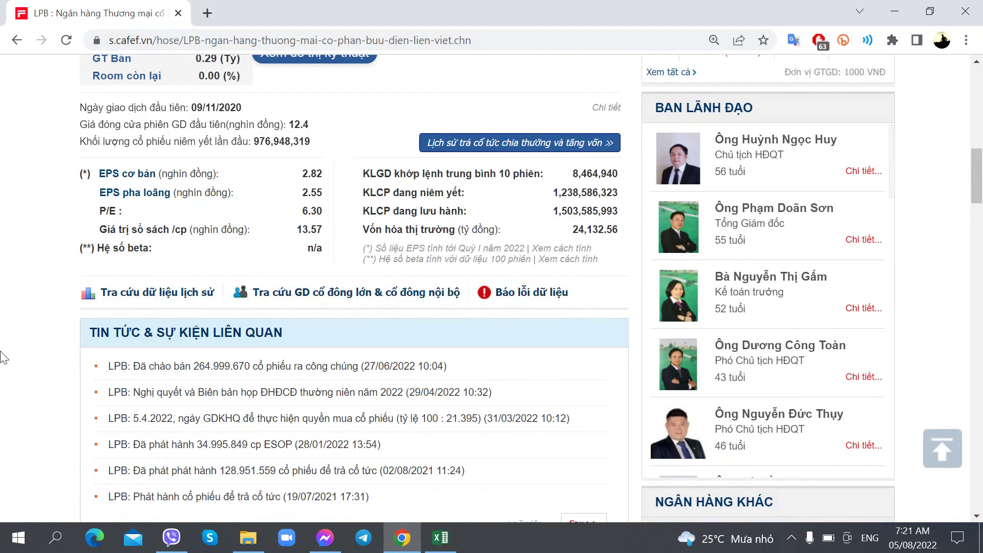
Find LPB's "Kế hoạch kinh doanh năm 2022" section and read its business plan targets.
{"action": "scroll", "coordinate": [3, 353], "scroll_direction": "down", "scroll_amount": 10}
{"action": "scroll", "coordinate": [3, 357], "scroll_direction": "down", "scroll_amount": 7}
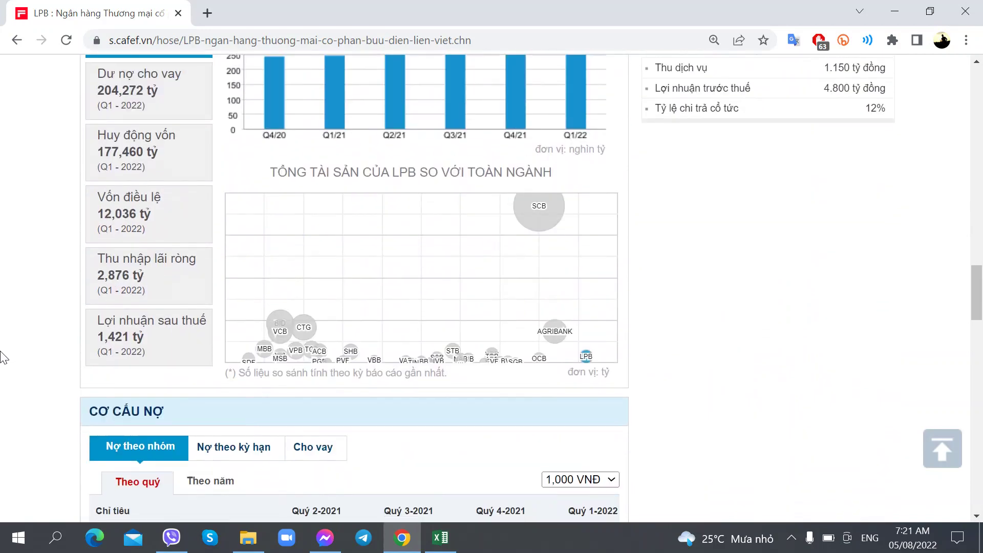
{"action": "scroll", "coordinate": [3, 357], "scroll_direction": "up", "scroll_amount": 4}
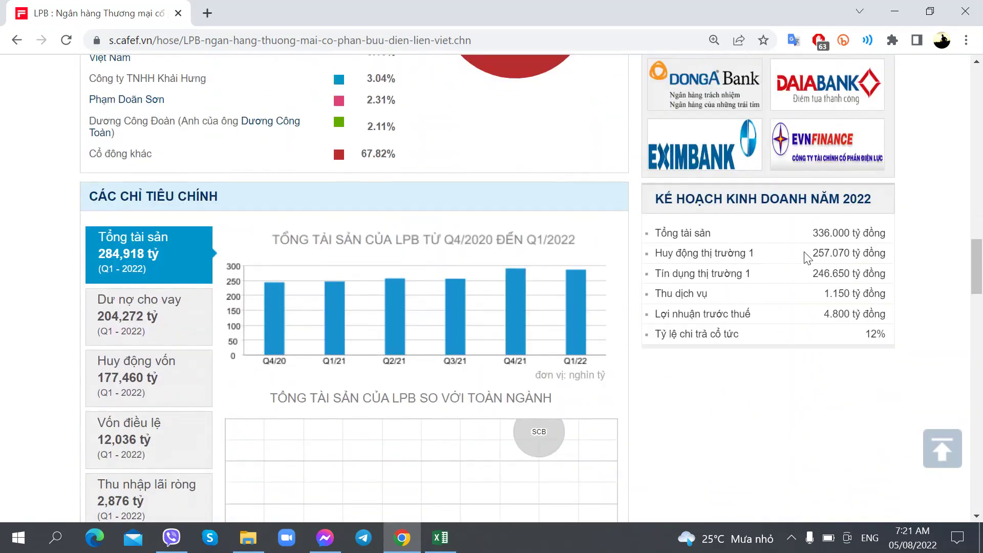
{"action": "left_click_drag", "start_coordinate": [651, 215], "coordinate": [828, 224]}
{"action": "left_click", "coordinate": [768, 358]}
{"action": "scroll", "coordinate": [691, 355], "scroll_direction": "down", "scroll_amount": 10}
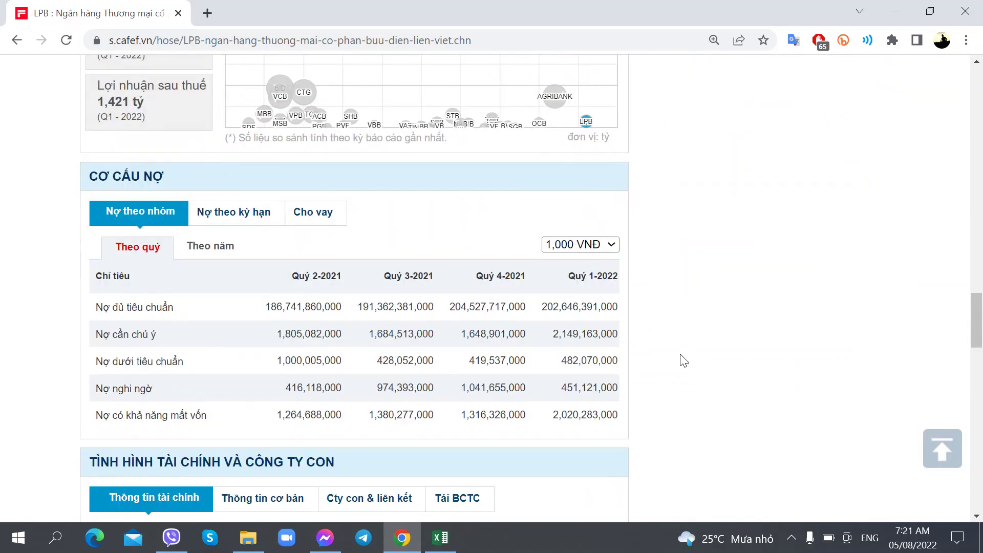
{"action": "scroll", "coordinate": [701, 338], "scroll_direction": "up", "scroll_amount": 9}
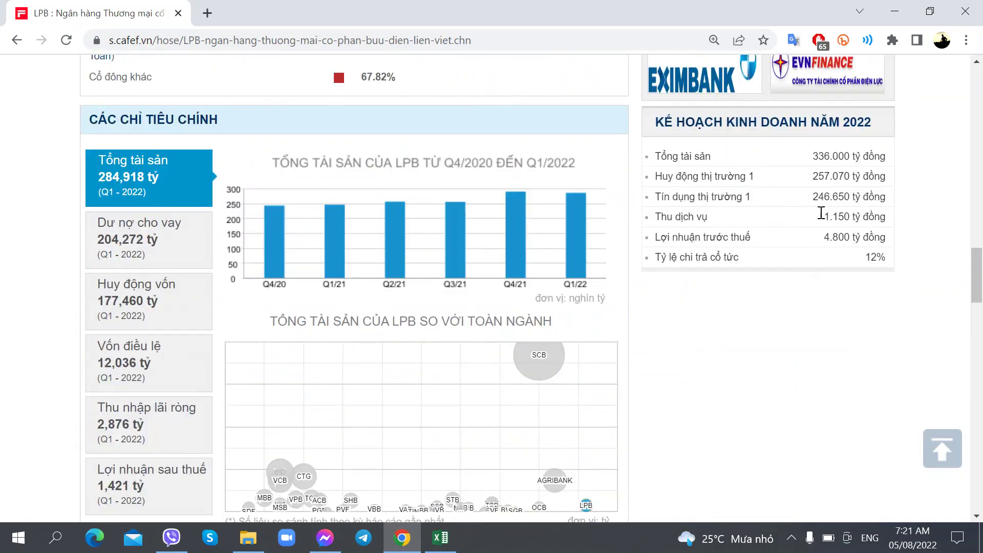
Compare LPB's Q2.22 loans in F126 of the Excel workbook with the 2022 credit target on CafeF.
{"action": "left_click", "coordinate": [441, 538]}
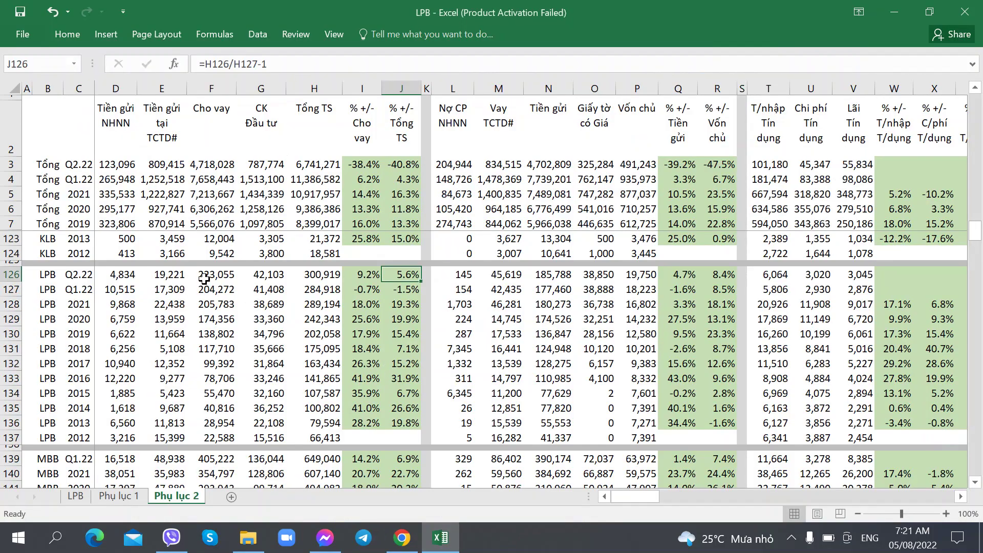
{"action": "left_click", "coordinate": [204, 278]}
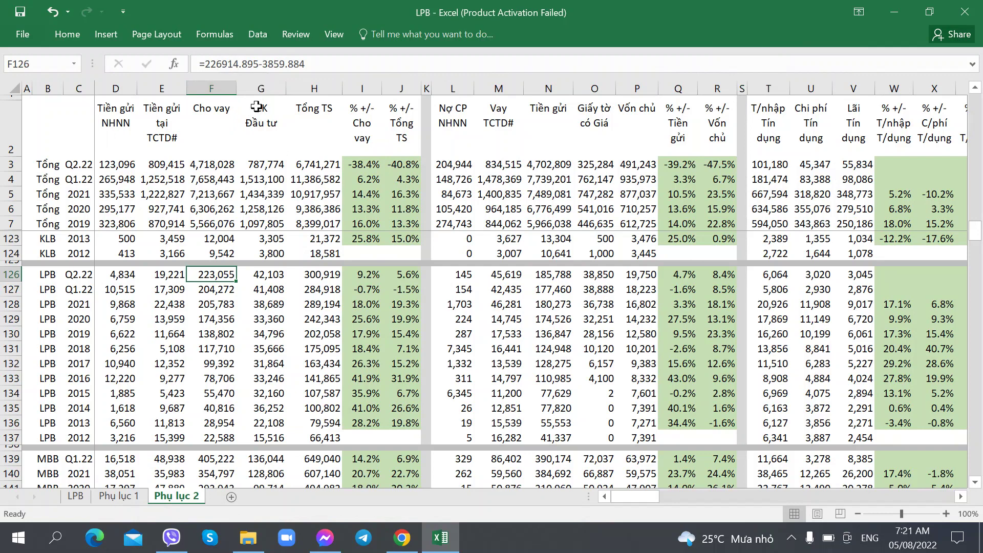
{"action": "key", "text": "alt+Tab"}
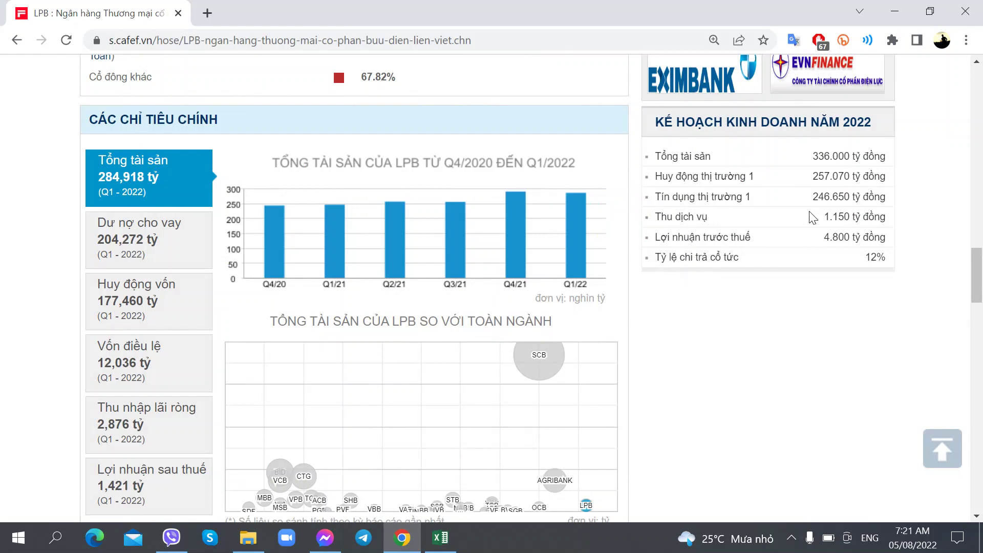
{"action": "key", "text": "alt+Tab"}
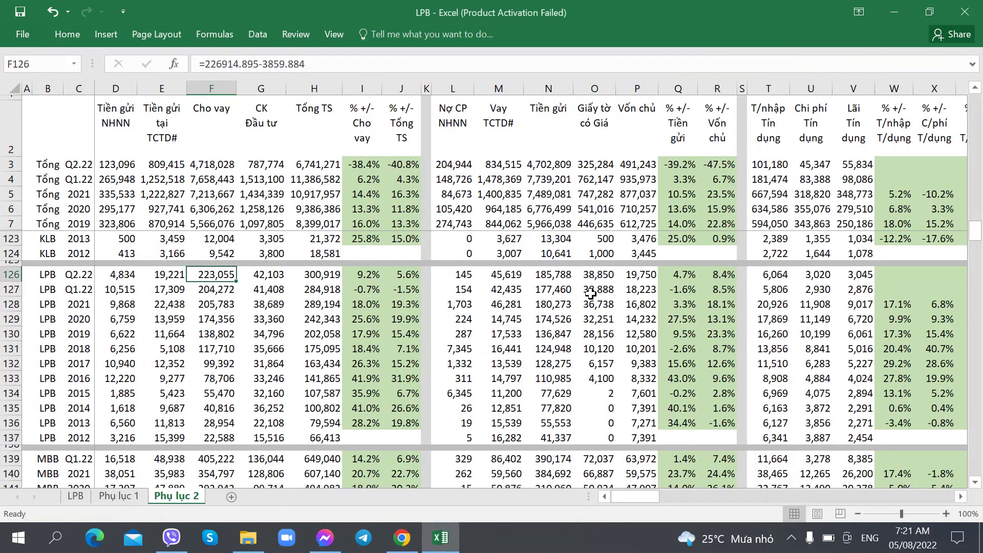
Compare LPB's Q2.22 customer deposits in N126 with the 2022 funding target on CafeF.
{"action": "left_click", "coordinate": [566, 279]}
{"action": "key", "text": "alt+Tab"}
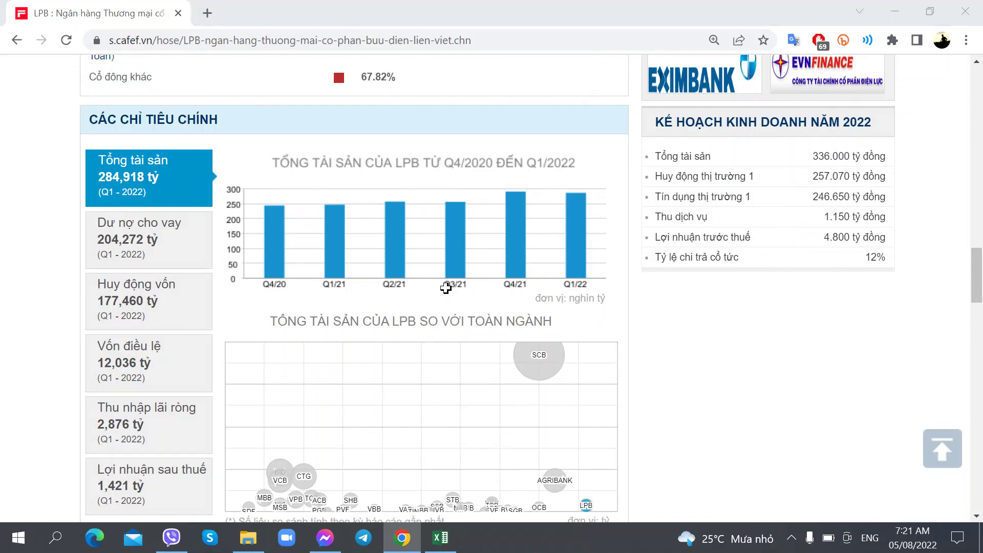
{"action": "key", "text": "alt+Tab"}
{"action": "key", "text": "alt+Tab"}
{"action": "key", "text": "alt+Tab"}
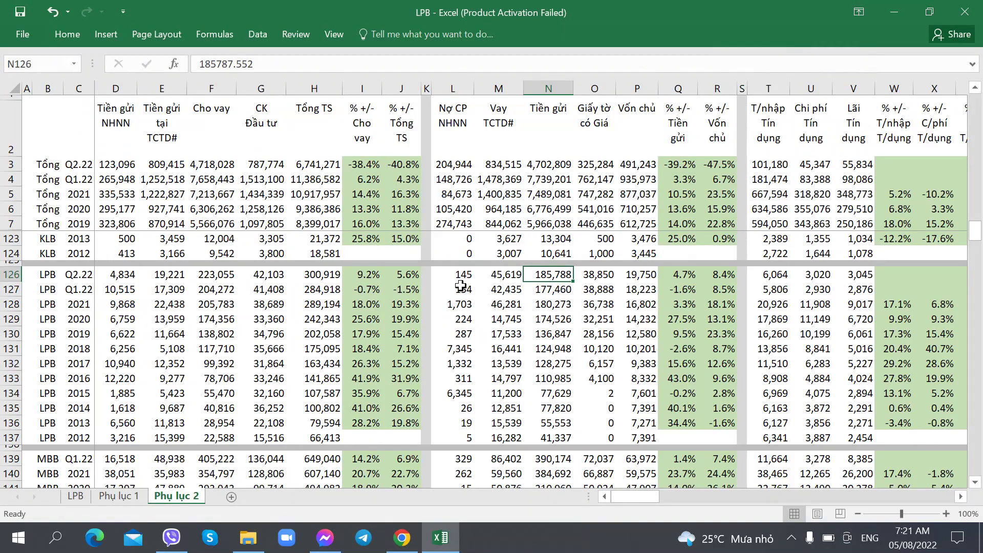
Compare LPB's Q2.22 total assets in H126 with the 2022 total asset target on CafeF, ending in the workbook.
{"action": "left_click", "coordinate": [327, 276]}
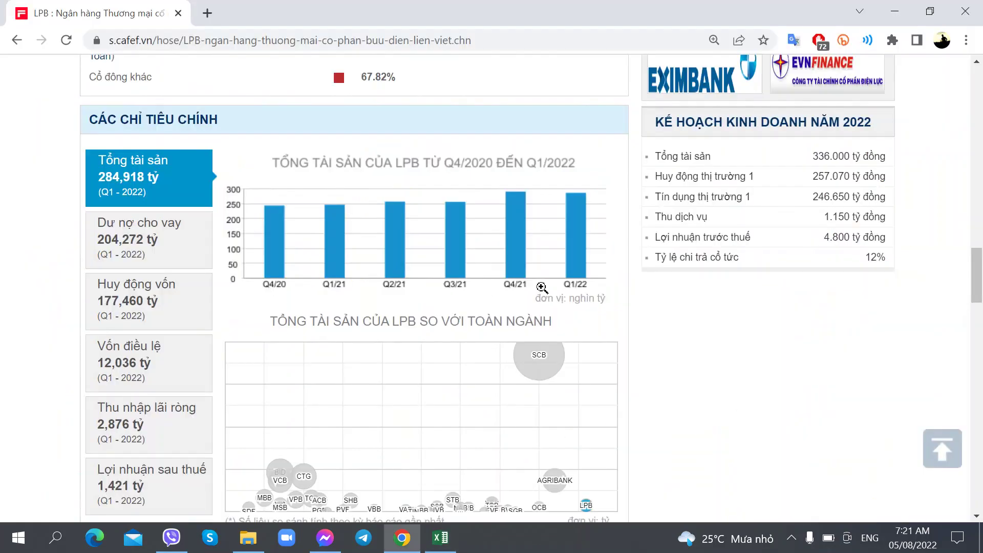
{"action": "key", "text": "alt+Tab"}
{"action": "key", "text": "alt+Tab"}
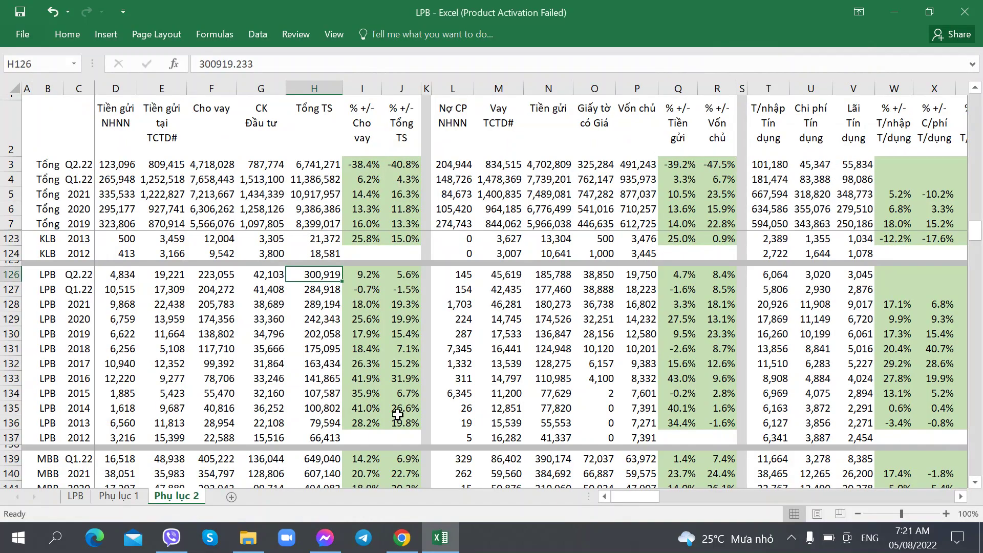
{"action": "key", "text": "alt+Tab"}
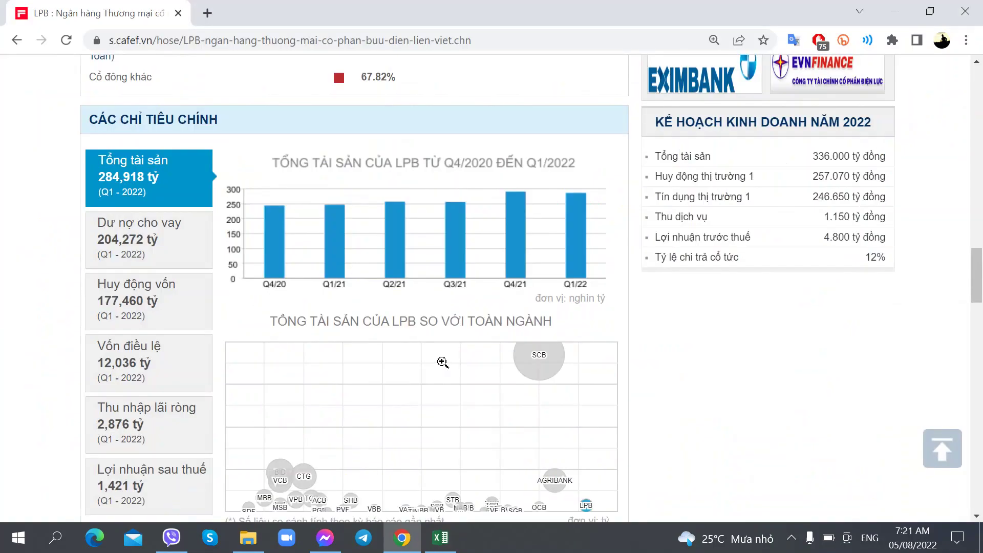
{"action": "key", "text": "alt+Tab"}
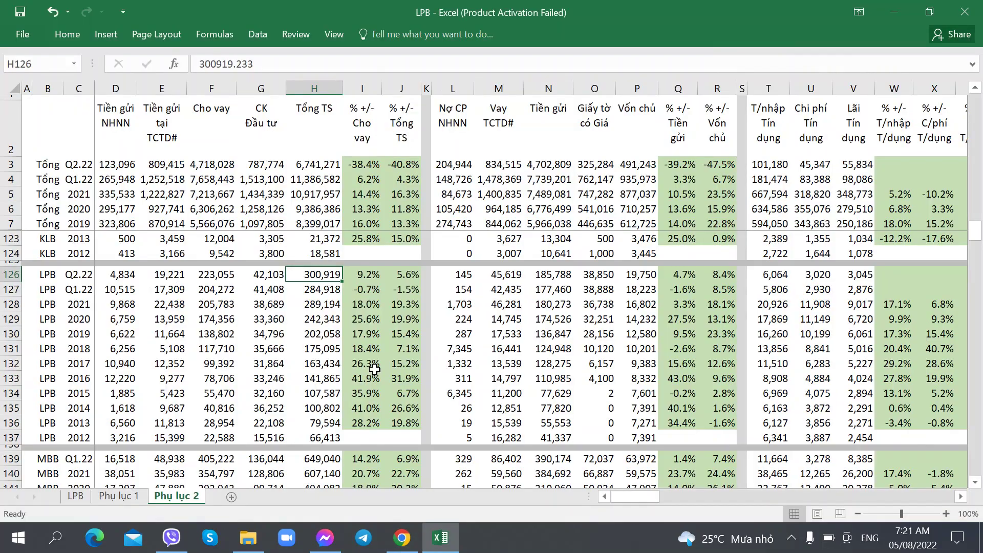
Move along LPB's Q2.22 row from total assets to the NIM figure in BK126.
{"action": "key", "text": "Right"}
{"action": "key", "text": "Right"}
{"action": "key", "text": "Right"}
{"action": "key", "text": "Right"}
{"action": "key", "text": "Right"}
{"action": "key", "text": "Right"}
{"action": "key", "text": "Right"}
{"action": "key", "text": "Right"}
{"action": "key", "text": "Right"}
{"action": "key", "text": "Right"}
{"action": "key", "text": "Right"}
{"action": "key", "text": "Right"}
{"action": "key", "text": "Right"}
{"action": "key", "text": "Right"}
{"action": "key", "text": "Right"}
{"action": "key", "text": "Right"}
{"action": "key", "text": "Right"}
{"action": "key", "text": "Right"}
{"action": "key", "text": "Right"}
{"action": "key", "text": "Right"}
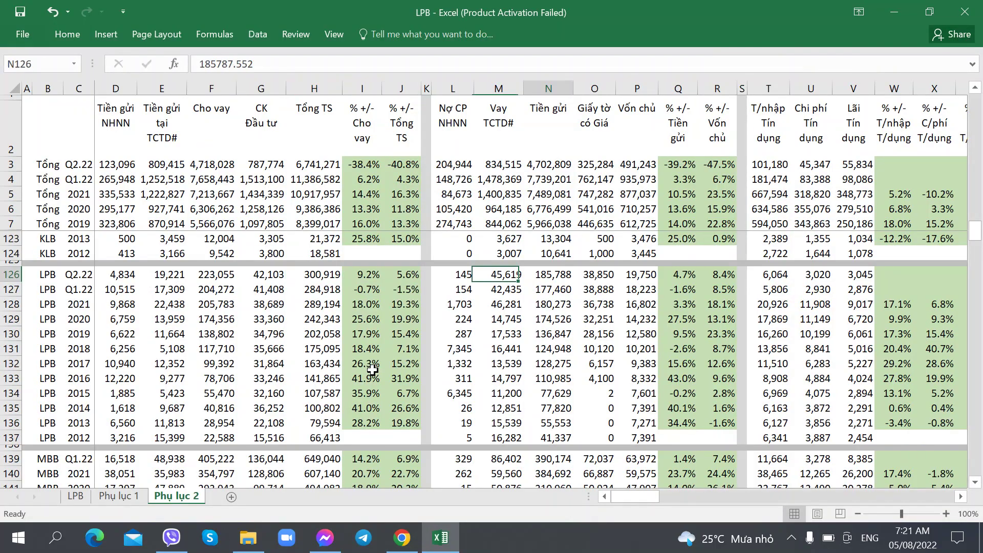
{"action": "key", "text": "Right"}
{"action": "key", "text": "Right"}
{"action": "key", "text": "Right"}
{"action": "key", "text": "Right"}
{"action": "key", "text": "Right"}
{"action": "key", "text": "Right"}
{"action": "key", "text": "Right"}
{"action": "key", "text": "Right"}
{"action": "key", "text": "Right"}
{"action": "key", "text": "Right"}
{"action": "key", "text": "Right"}
{"action": "key", "text": "Right"}
{"action": "key", "text": "Right"}
{"action": "key", "text": "Right"}
{"action": "key", "text": "Right"}
{"action": "key", "text": "Right"}
{"action": "key", "text": "Right"}
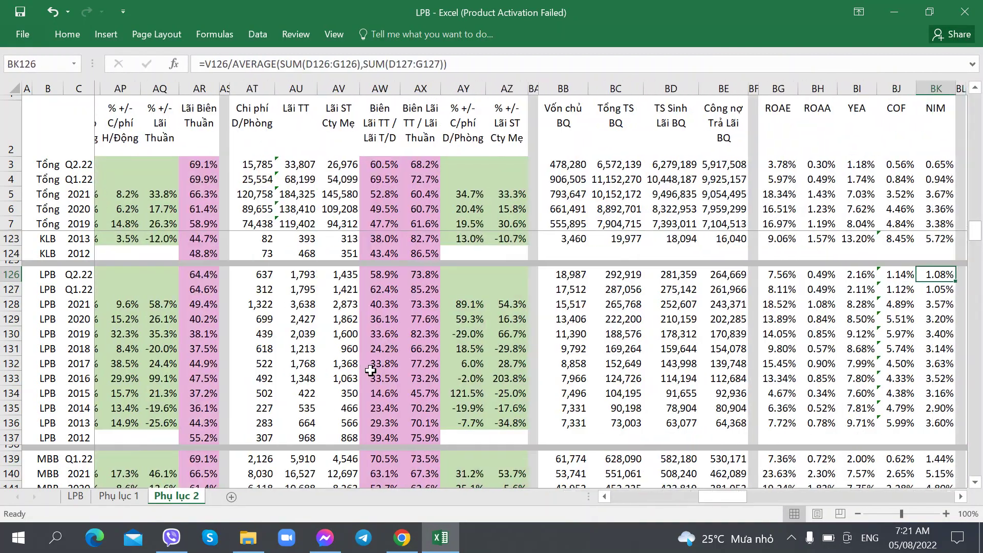
Go back to LPB's pre-tax profit in AU126 and select AU126:AU127 to total the two quarters.
{"action": "key", "text": "Left"}
{"action": "key", "text": "Left"}
{"action": "key", "text": "Left"}
{"action": "key", "text": "Left"}
{"action": "key", "text": "Left"}
{"action": "key", "text": "Left"}
{"action": "key", "text": "Left"}
{"action": "key", "text": "Left"}
{"action": "key", "text": "Left"}
{"action": "key", "text": "Left"}
{"action": "key", "text": "Left"}
{"action": "key", "text": "Left"}
{"action": "key", "text": "Left"}
{"action": "key", "text": "Left"}
{"action": "key", "text": "Left"}
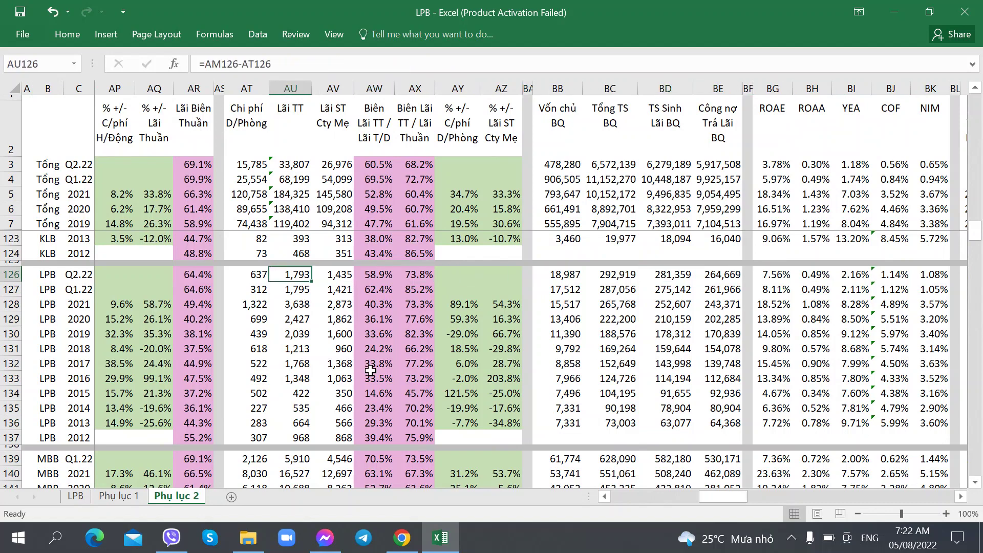
{"action": "key", "text": "shift+Down"}
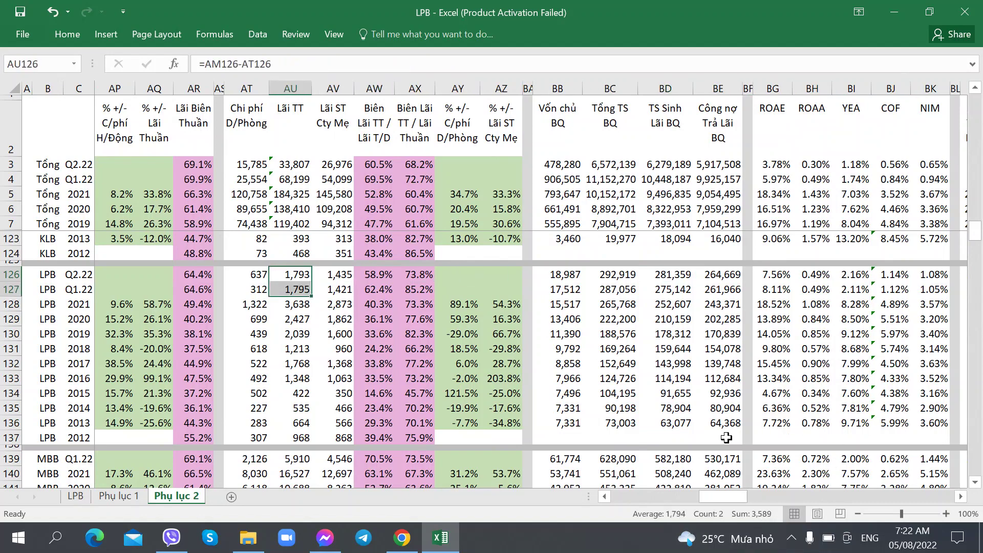
Check LPB's 2022 pre-tax profit target on the CafeF page and return to the selected quarterly profits in Excel.
{"action": "left_click", "coordinate": [641, 498]}
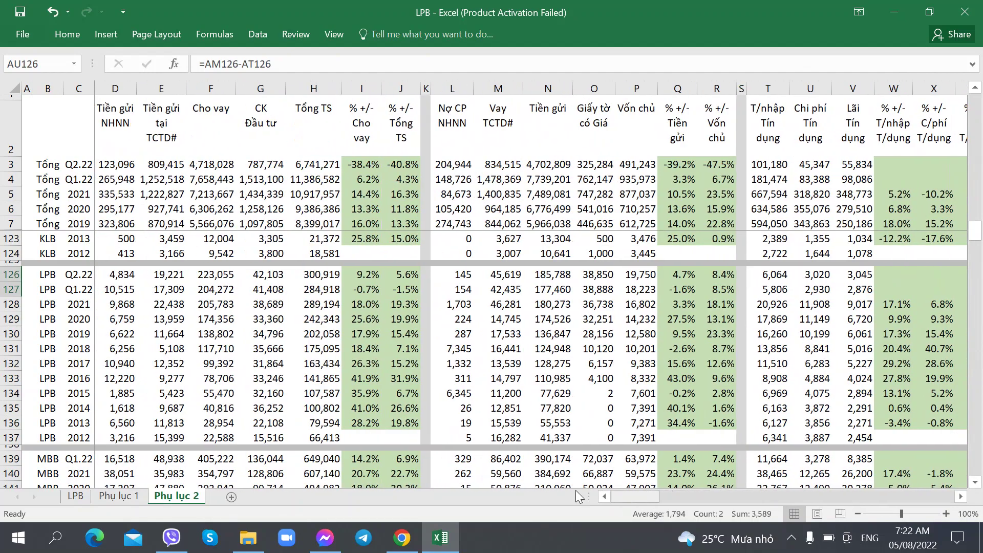
{"action": "left_click", "coordinate": [402, 538]}
{"action": "scroll", "coordinate": [486, 415], "scroll_direction": "down", "scroll_amount": 5}
{"action": "scroll", "coordinate": [486, 415], "scroll_direction": "up", "scroll_amount": 5}
{"action": "key", "text": "alt+Tab"}
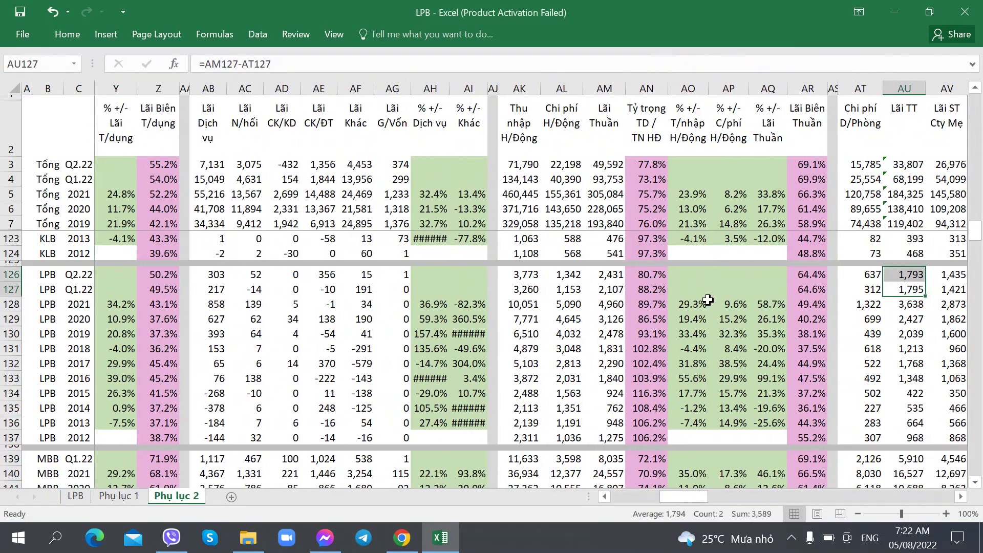
Review LPB's 2021 pre-tax profit in AU128 with its neighbouring figures, and total the quarterly profits in AU126:AU127 again.
{"action": "left_click", "coordinate": [898, 307]}
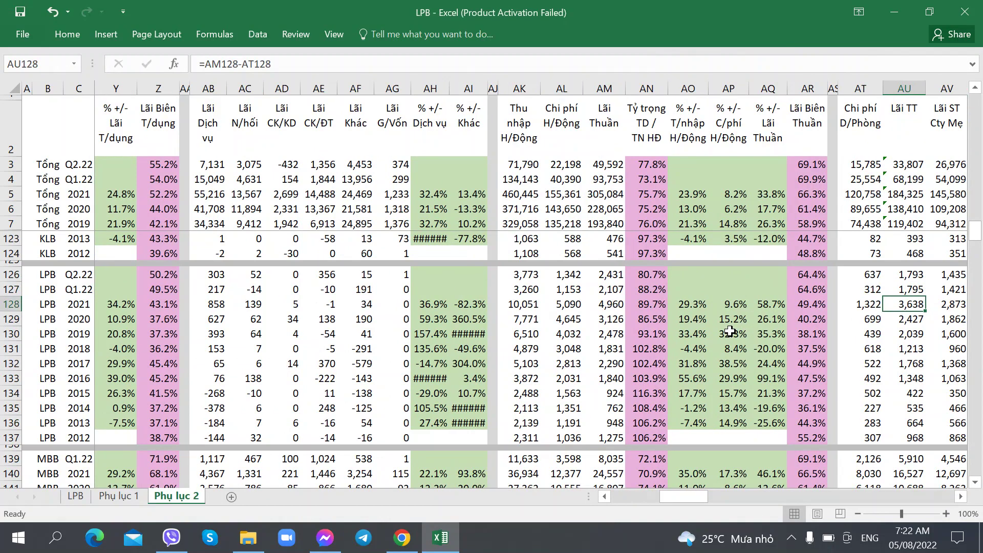
{"action": "key", "text": "Right"}
{"action": "key", "text": "Right"}
{"action": "key", "text": "Left"}
{"action": "key", "text": "Left"}
{"action": "key", "text": "Left"}
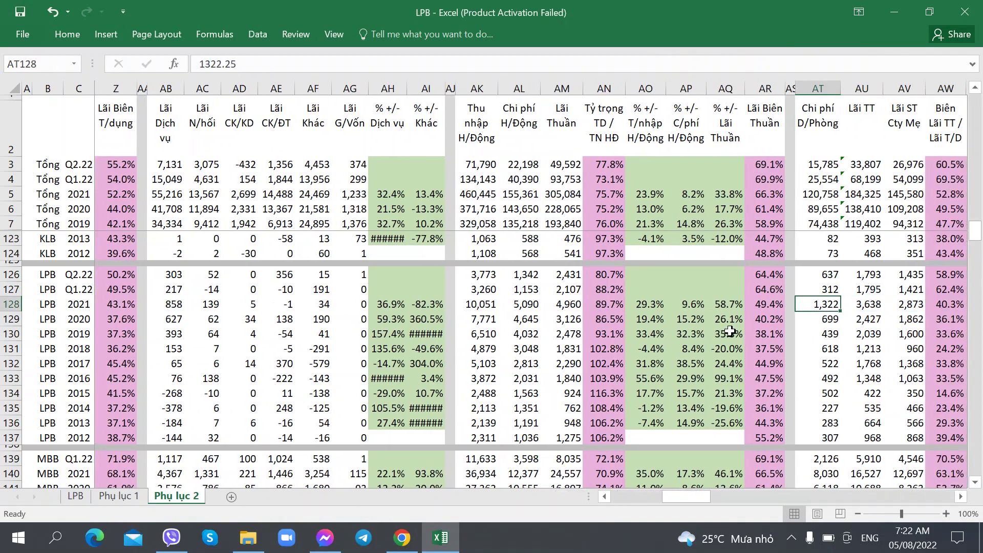
{"action": "key", "text": "Right"}
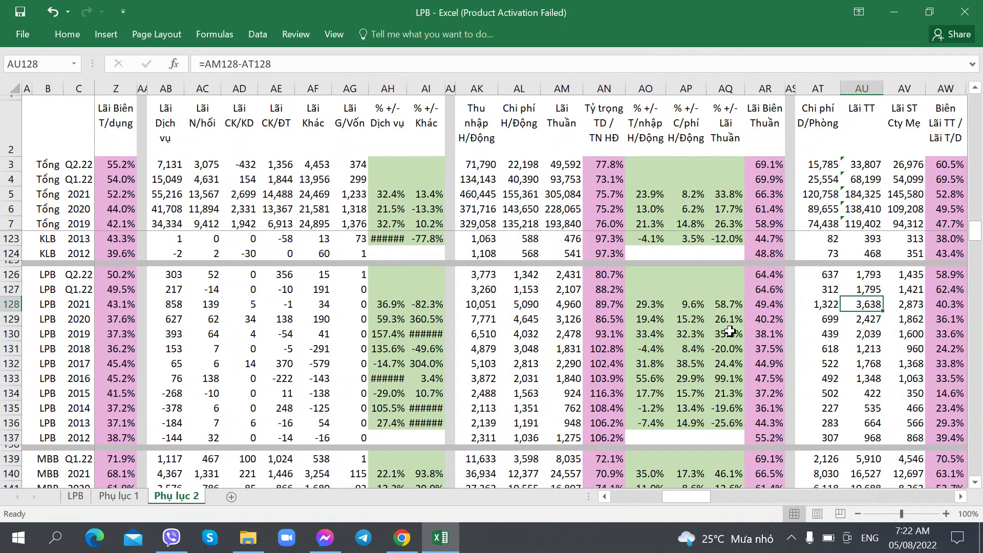
{"action": "key", "text": "Up"}
{"action": "key", "text": "Up"}
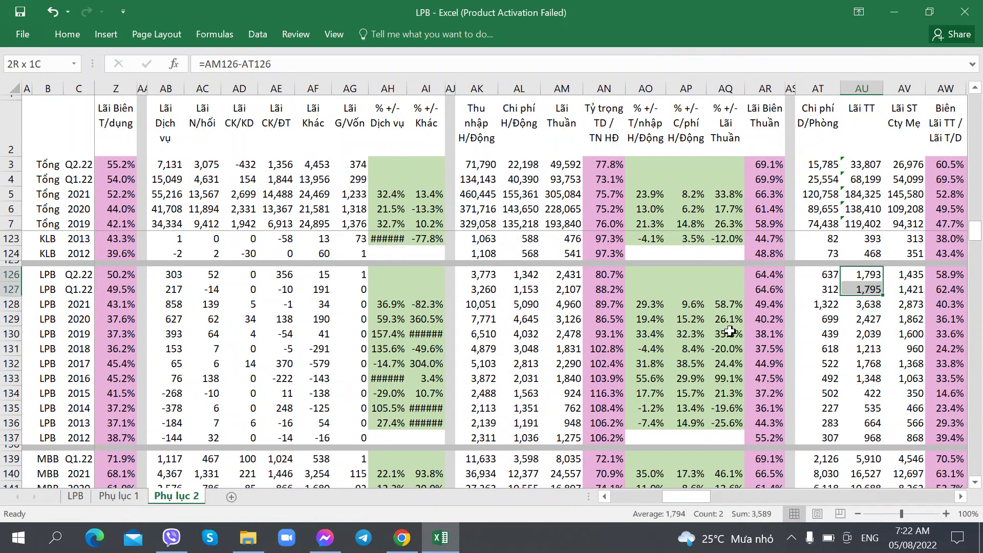
Move back along LPB's Q2.22 row from pre-tax profit in AU126 to the row's start in A126.
{"action": "key", "text": "Right"}
{"action": "key", "text": "Left"}
{"action": "key", "text": "Left"}
{"action": "key", "text": "Left"}
{"action": "key", "text": "Left"}
{"action": "key", "text": "Left"}
{"action": "key", "text": "Left"}
{"action": "key", "text": "Left"}
{"action": "key", "text": "Left"}
{"action": "key", "text": "Left"}
{"action": "key", "text": "Left"}
{"action": "key", "text": "Left"}
{"action": "key", "text": "Left"}
{"action": "key", "text": "Left"}
{"action": "key", "text": "Left"}
{"action": "key", "text": "Left"}
{"action": "key", "text": "Left"}
{"action": "key", "text": "Left"}
{"action": "key", "text": "Left"}
{"action": "key", "text": "Left"}
{"action": "key", "text": "Left"}
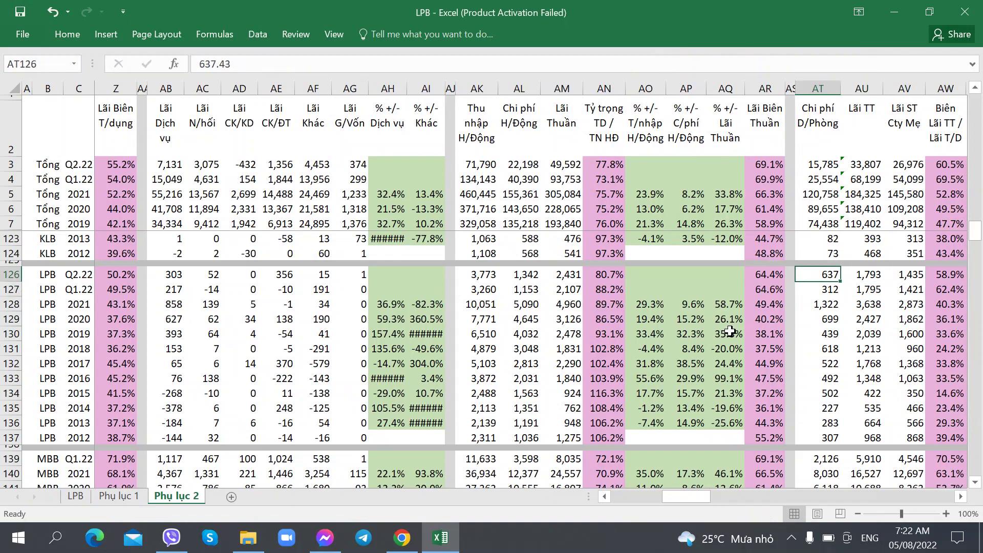
{"action": "key", "text": "Left"}
{"action": "key", "text": "Left"}
{"action": "key", "text": "Left"}
{"action": "key", "text": "Left"}
{"action": "key", "text": "Left"}
{"action": "key", "text": "Left"}
{"action": "key", "text": "Left"}
{"action": "key", "text": "Left"}
{"action": "key", "text": "Left"}
{"action": "key", "text": "Left"}
{"action": "key", "text": "Left"}
{"action": "key", "text": "Left"}
{"action": "key", "text": "Left"}
{"action": "key", "text": "Left"}
{"action": "key", "text": "Left"}
{"action": "key", "text": "Left"}
{"action": "key", "text": "Left"}
{"action": "key", "text": "Left"}
{"action": "key", "text": "Left"}
{"action": "key", "text": "Left"}
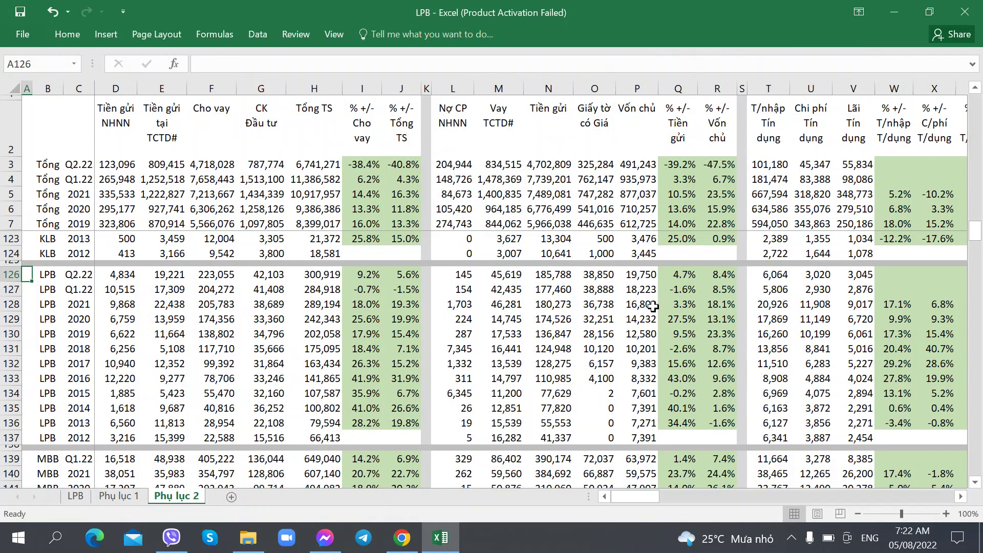
Review LPB's Q2.22 credit income, cost and net interest figures up to V126, and return to A126.
{"action": "left_click", "coordinate": [843, 278]}
{"action": "key", "text": "Right"}
{"action": "key", "text": "Right"}
{"action": "key", "text": "Right"}
{"action": "key", "text": "Right"}
{"action": "key", "text": "Right"}
{"action": "key", "text": "Right"}
{"action": "key", "text": "Right"}
{"action": "key", "text": "Right"}
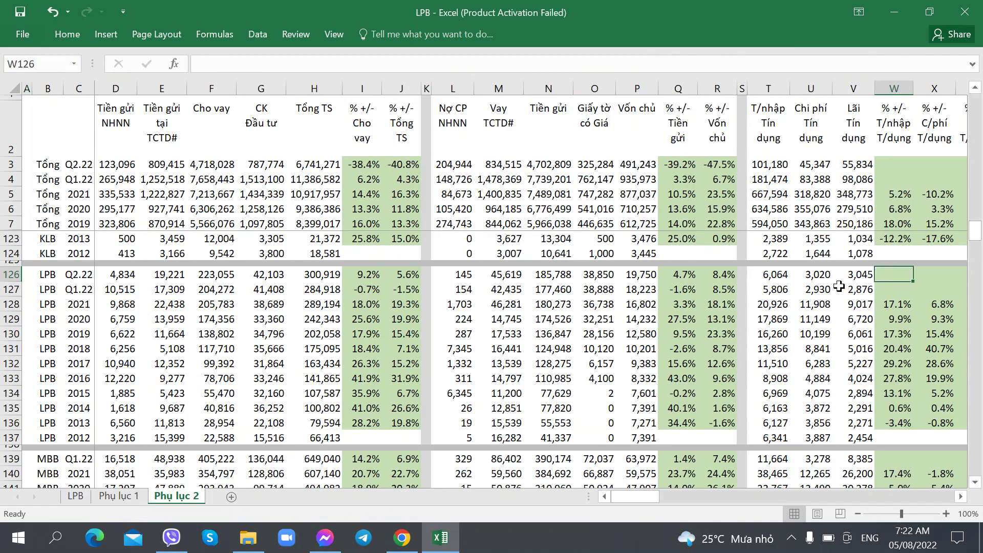
{"action": "key", "text": "Left"}
{"action": "key", "text": "Left"}
{"action": "key", "text": "Left"}
{"action": "key", "text": "Left"}
{"action": "key", "text": "Left"}
{"action": "key", "text": "Left"}
{"action": "key", "text": "Left"}
{"action": "key", "text": "Left"}
{"action": "key", "text": "Left"}
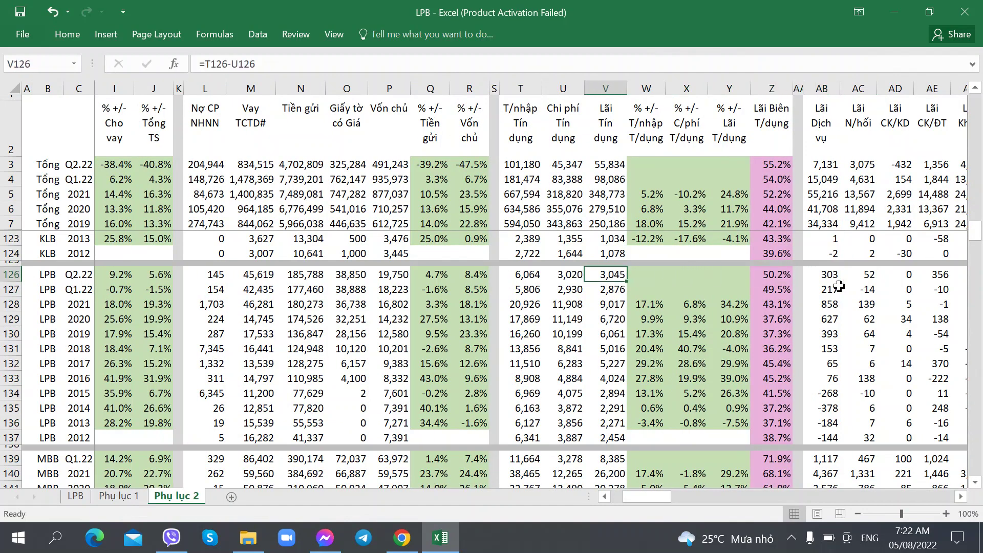
{"action": "key", "text": "Left"}
{"action": "key", "text": "Left"}
{"action": "key", "text": "Left"}
{"action": "key", "text": "Left"}
{"action": "key", "text": "Left"}
{"action": "key", "text": "Left"}
{"action": "key", "text": "Left"}
{"action": "key", "text": "Left"}
{"action": "key", "text": "Left"}
{"action": "key", "text": "Left"}
{"action": "key", "text": "Left"}
{"action": "key", "text": "Left"}
{"action": "key", "text": "Left"}
{"action": "key", "text": "Left"}
{"action": "key", "text": "Left"}
{"action": "key", "text": "Left"}
{"action": "key", "text": "Left"}
{"action": "key", "text": "Left"}
{"action": "key", "text": "Left"}
{"action": "key", "text": "Left"}
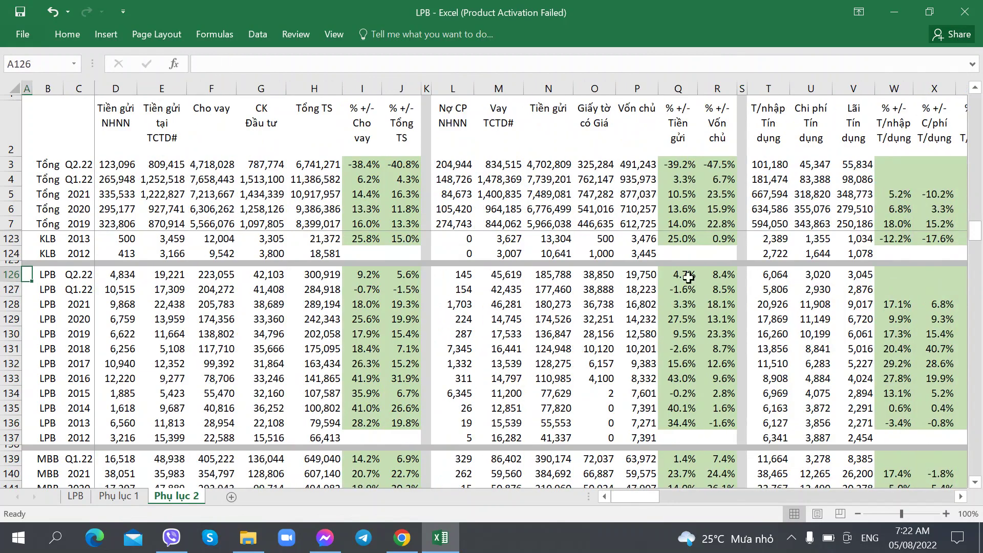
Switch to the LPB sheet and begin the label "Số lượng CP" in cell L2.
{"action": "left_click", "coordinate": [74, 496]}
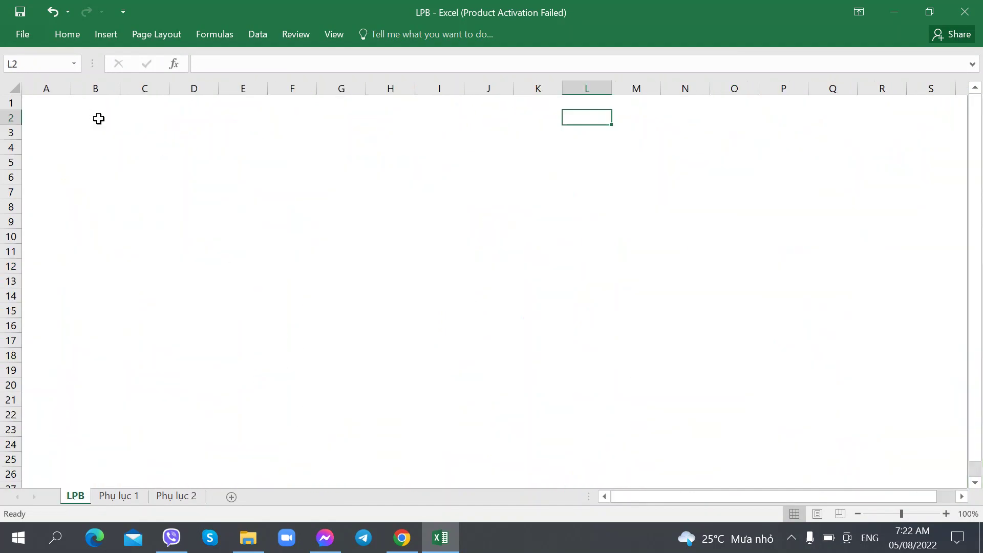
{"action": "type", "text": "Số"}
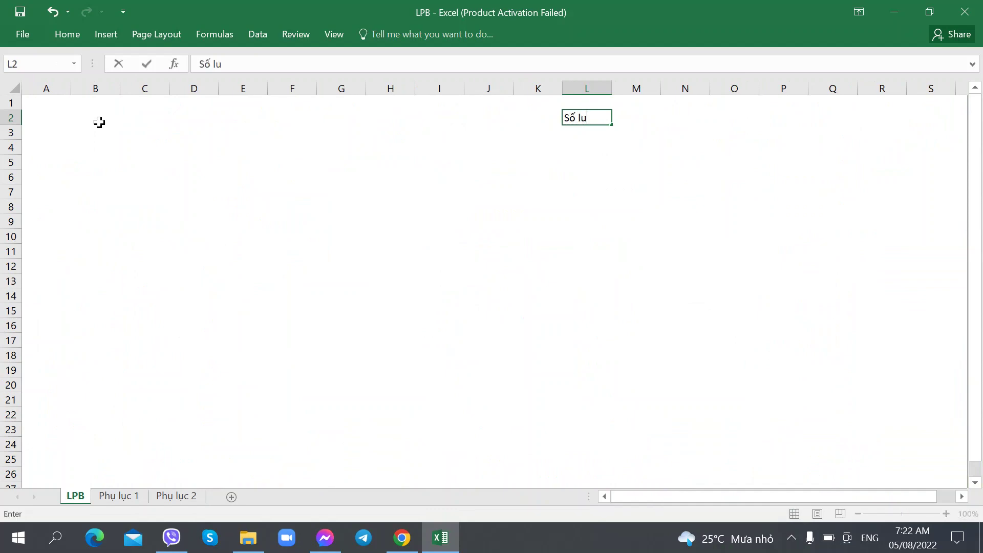
{"action": "type", "text": " lượng"}
{"action": "key", "text": "alt+Tab"}
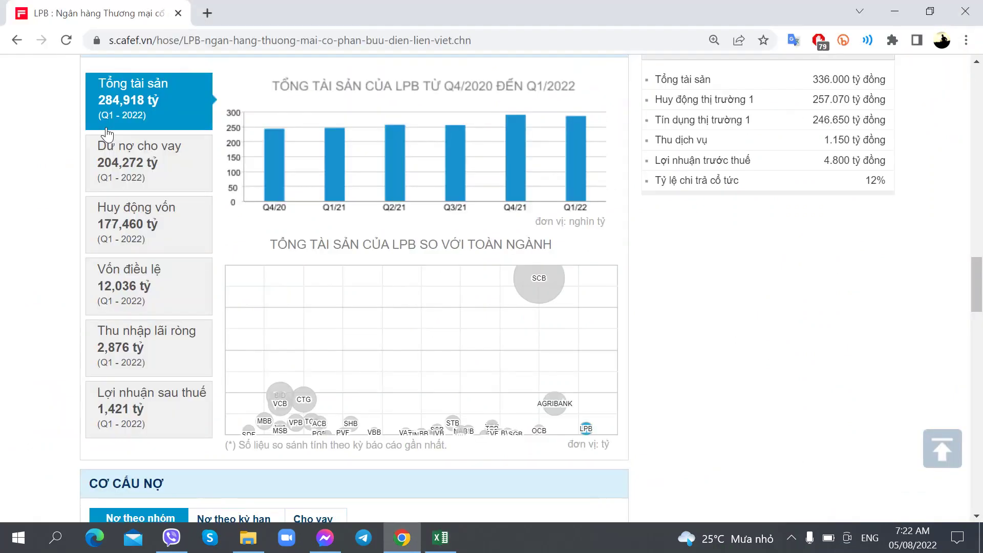
{"action": "key", "text": "alt+Tab"}
{"action": "type", "text": "CP"}
Examine LPB's history of dividends, bonus shares and capital increases on the CafeF page.
{"action": "key", "text": "alt+Tab"}
{"action": "scroll", "coordinate": [256, 87], "scroll_direction": "down", "scroll_amount": 8}
{"action": "scroll", "coordinate": [251, 88], "scroll_direction": "up", "scroll_amount": 10}
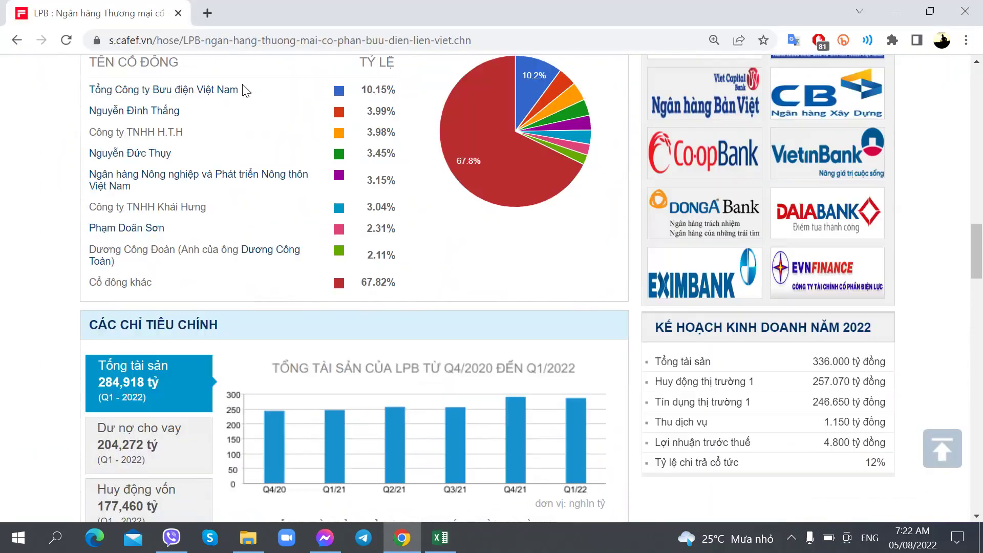
{"action": "key", "text": "alt+Tab"}
{"action": "key", "text": "alt+Tab"}
{"action": "scroll", "coordinate": [245, 91], "scroll_direction": "up", "scroll_amount": 15}
{"action": "scroll", "coordinate": [361, 157], "scroll_direction": "down", "scroll_amount": 1}
{"action": "mouse_move", "coordinate": [480, 193]}
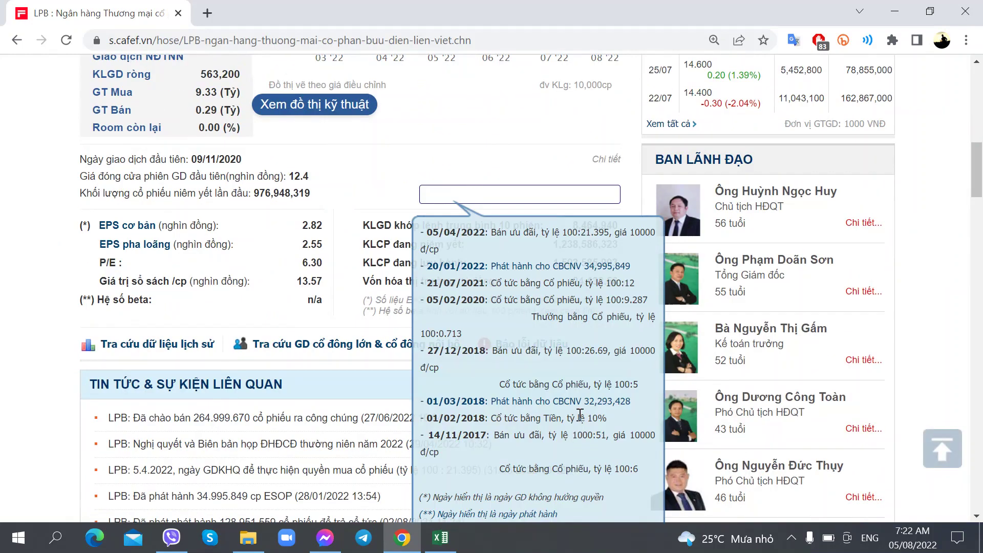
Examine LPB's price chart on CafeF over the 3-year and 6-month ranges, along with its recent trading history.
{"action": "key", "text": "alt+Tab"}
{"action": "key", "text": "alt+Tab"}
{"action": "key", "text": "alt+Tab"}
{"action": "key", "text": "alt+Tab"}
{"action": "scroll", "coordinate": [524, 257], "scroll_direction": "up", "scroll_amount": 9}
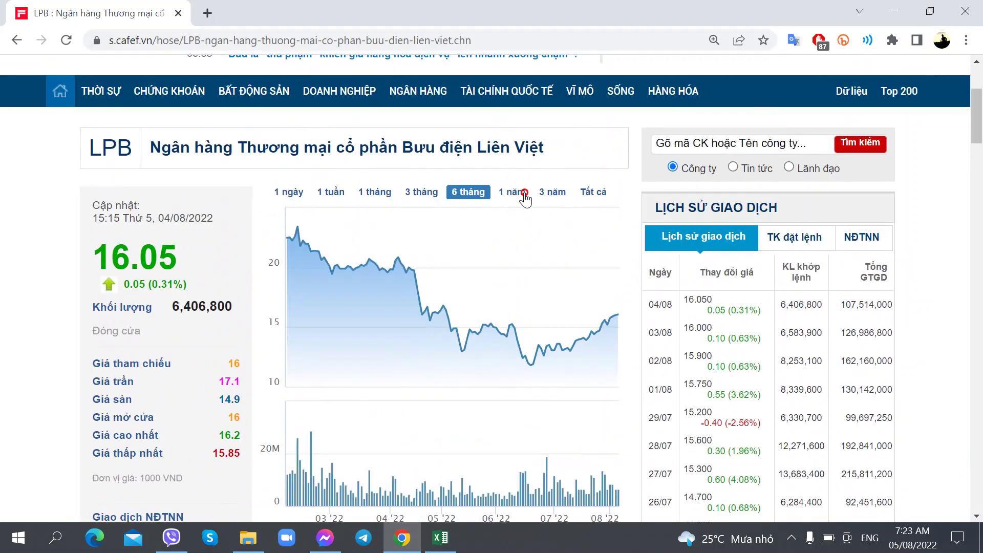
{"action": "left_click", "coordinate": [513, 192]}
{"action": "left_click", "coordinate": [554, 193]}
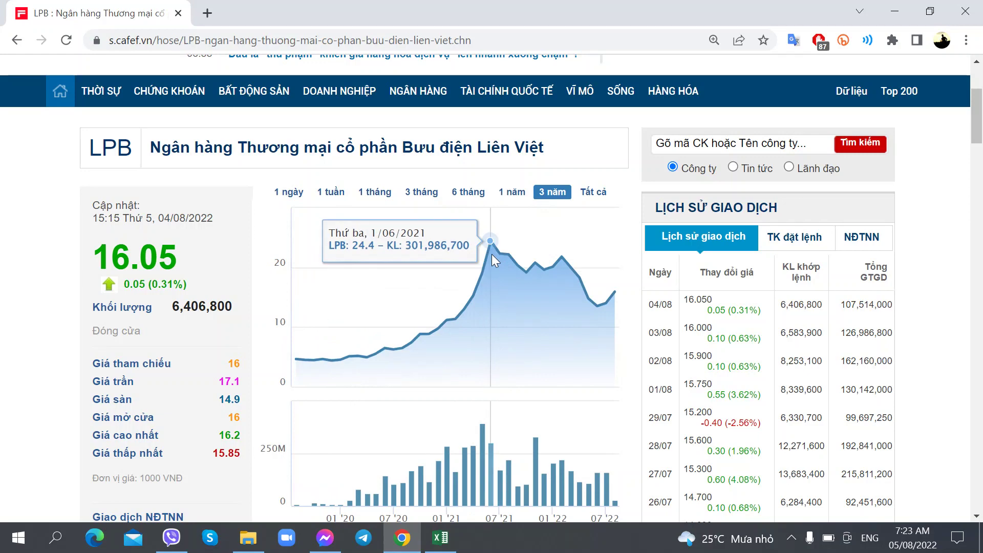
{"action": "left_click", "coordinate": [512, 192]}
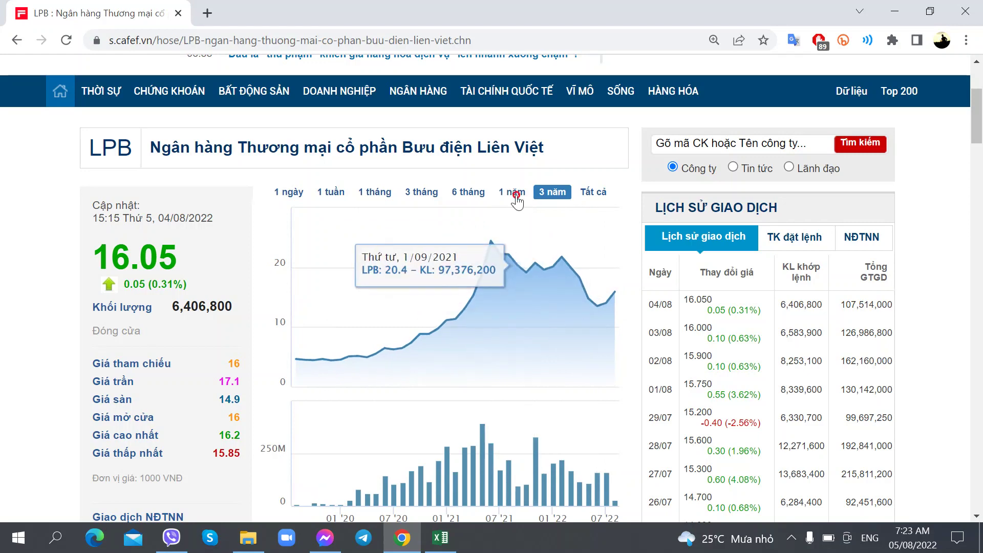
{"action": "left_click", "coordinate": [474, 197]}
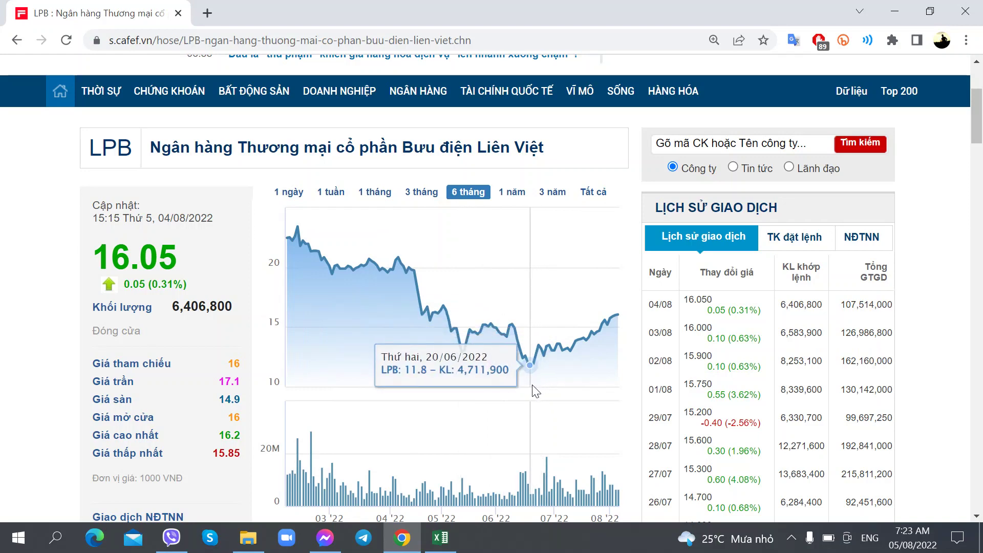
{"action": "scroll", "coordinate": [545, 385], "scroll_direction": "down", "scroll_amount": 3}
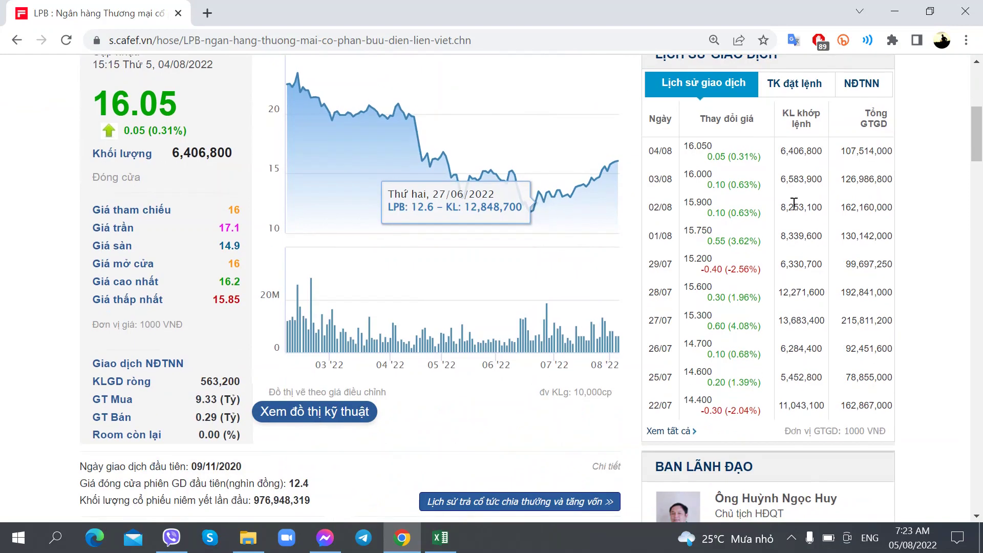
{"action": "scroll", "coordinate": [504, 263], "scroll_direction": "up", "scroll_amount": 3}
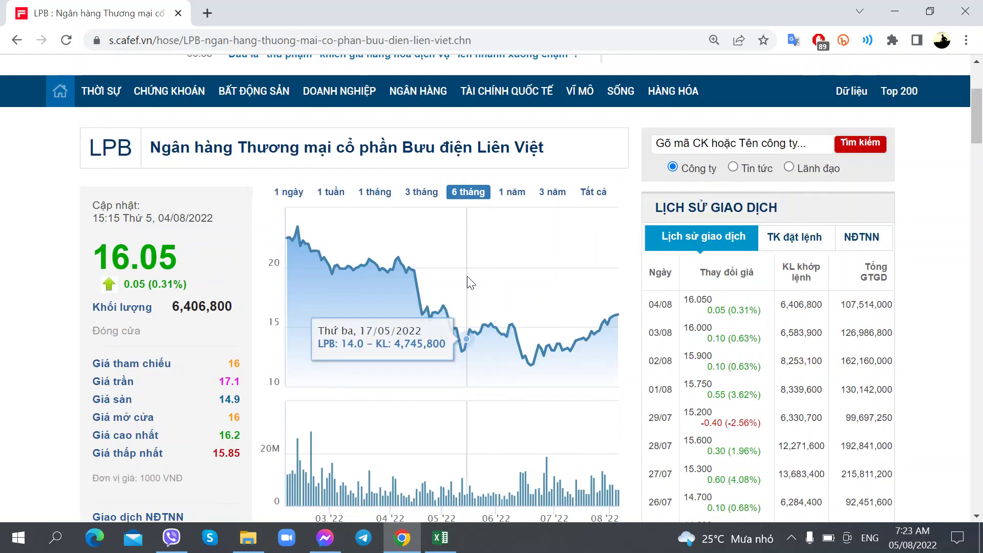
Return to Excel, complete the label in L2 as "Số lượng CP lưu hành" and move to P2.
{"action": "left_click", "coordinate": [457, 539]}
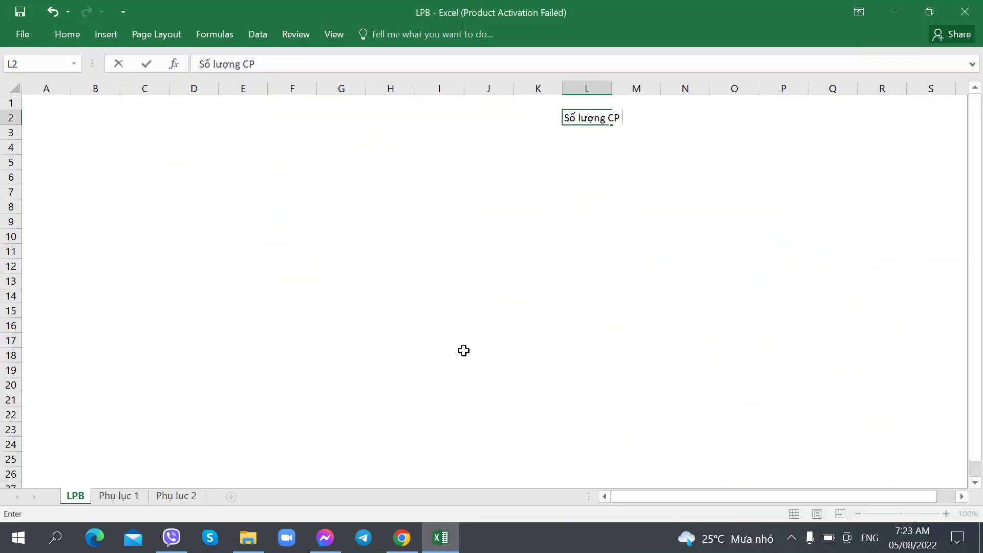
{"action": "type", "text": "ưu hành"}
{"action": "key", "text": "Tab"}
{"action": "key", "text": "Tab"}
{"action": "key", "text": "Tab"}
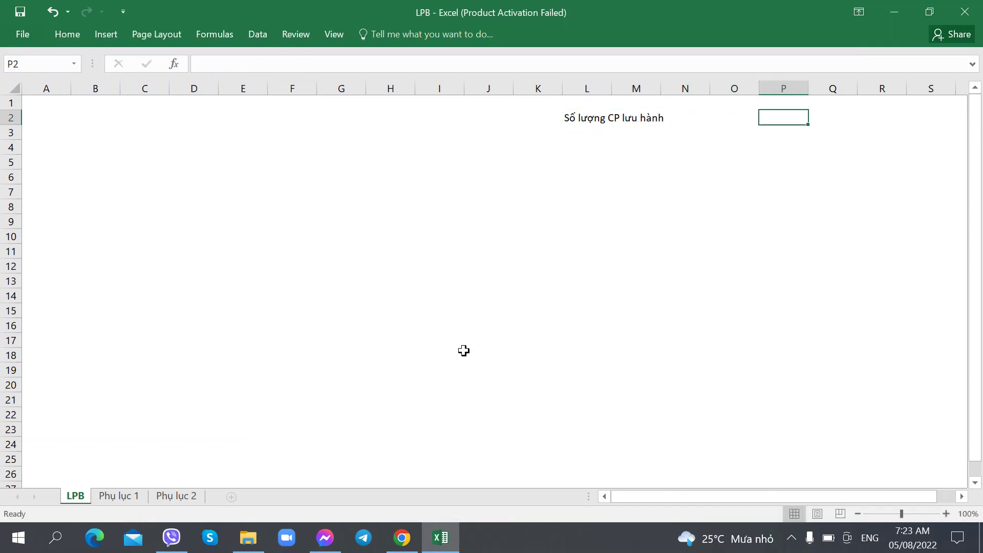
Copy LPB's outstanding share count, 1,503,585,993, from CafeF into P2 and go back to column L.
{"action": "key", "text": "alt+Tab"}
{"action": "scroll", "coordinate": [493, 318], "scroll_direction": "down", "scroll_amount": 6}
{"action": "scroll", "coordinate": [494, 318], "scroll_direction": "down", "scroll_amount": 3}
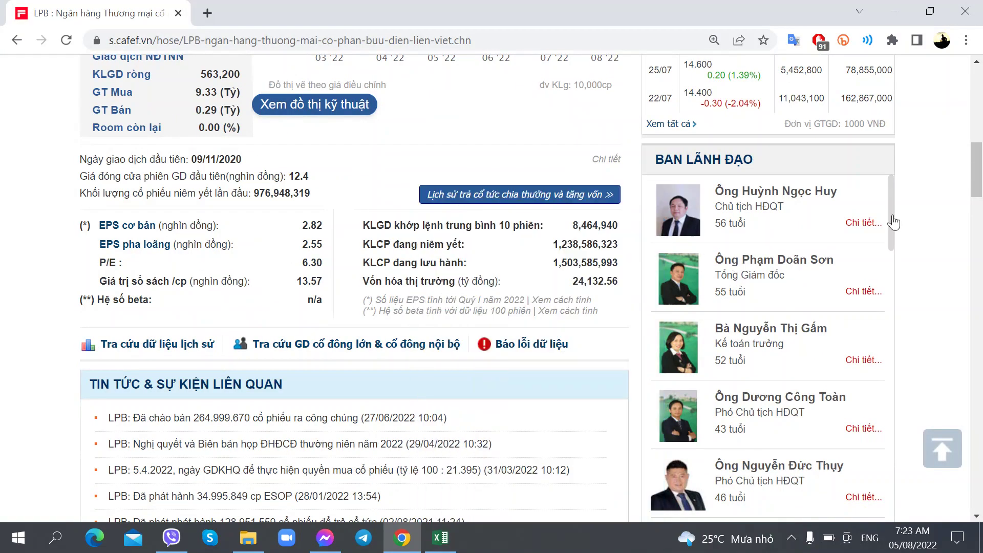
{"action": "left_click_drag", "start_coordinate": [549, 263], "coordinate": [622, 264]}
{"action": "key", "text": "ctrl+c"}
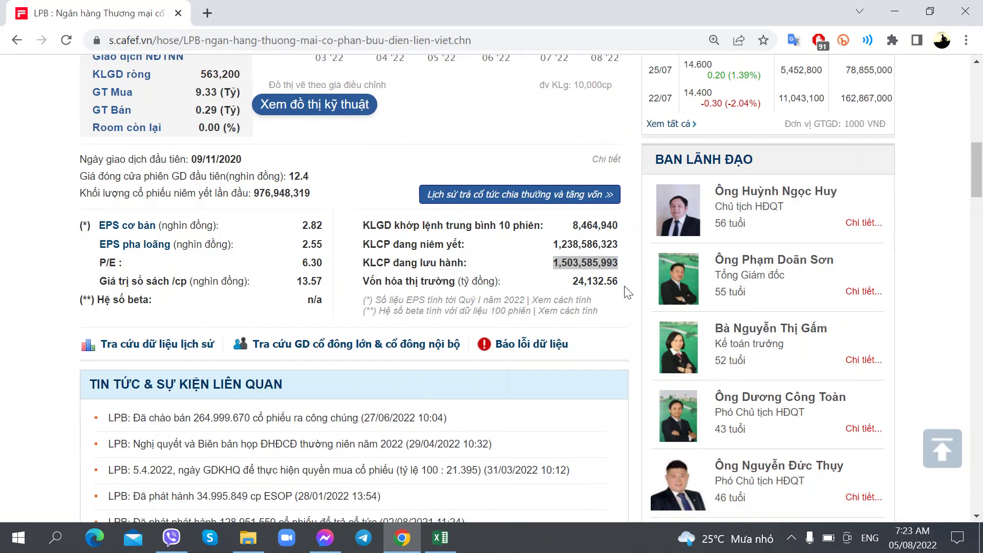
{"action": "key", "text": "alt+Tab"}
{"action": "key", "text": "F2"}
{"action": "key", "text": "ctrl+v"}
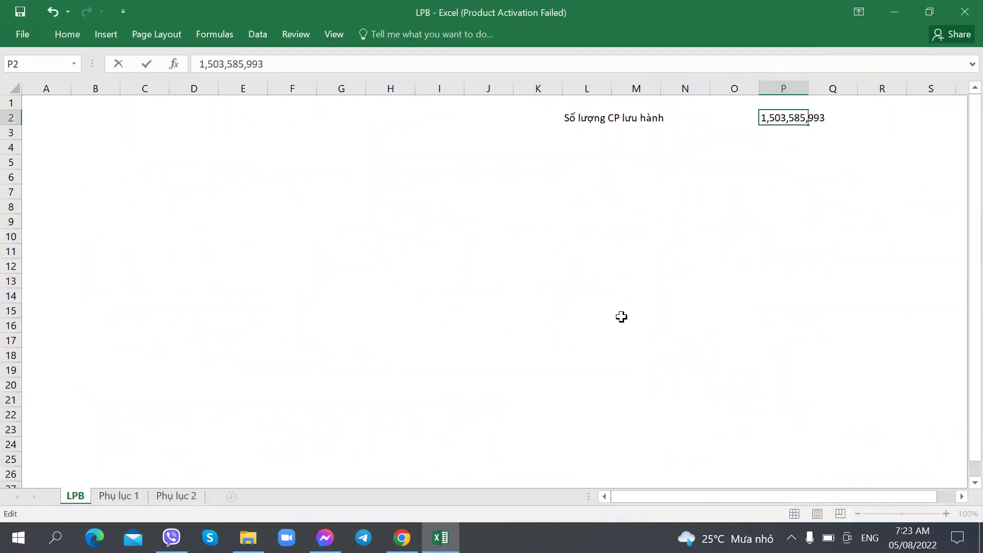
{"action": "key", "text": "Return"}
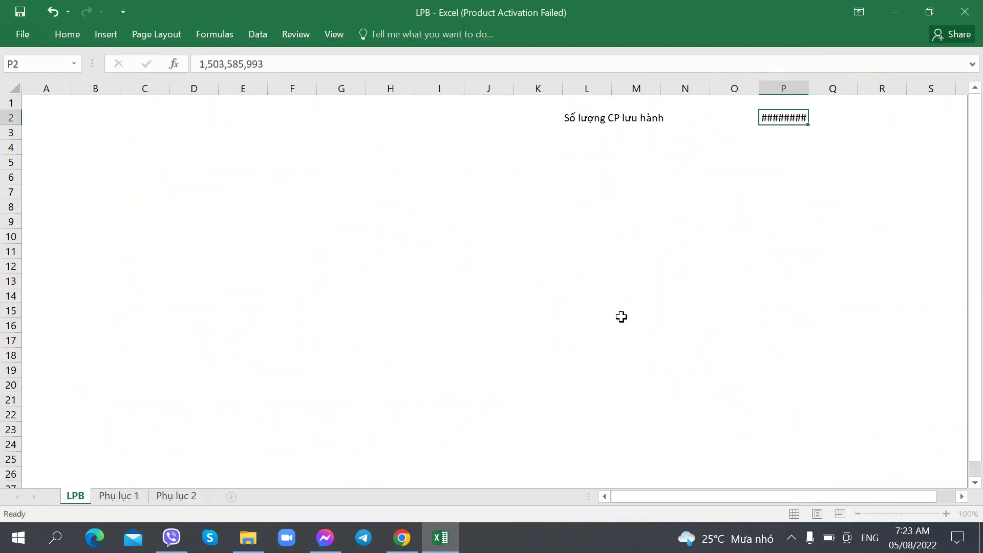
{"action": "key", "text": "Left"}
{"action": "key", "text": "Left"}
{"action": "key", "text": "Left"}
{"action": "key", "text": "Left"}
Filter LPB's related news on the CafeF page to "Tăng vốn - Cổ phiếu quỹ".
{"action": "key", "text": "alt+Tab"}
{"action": "scroll", "coordinate": [625, 323], "scroll_direction": "down", "scroll_amount": 3}
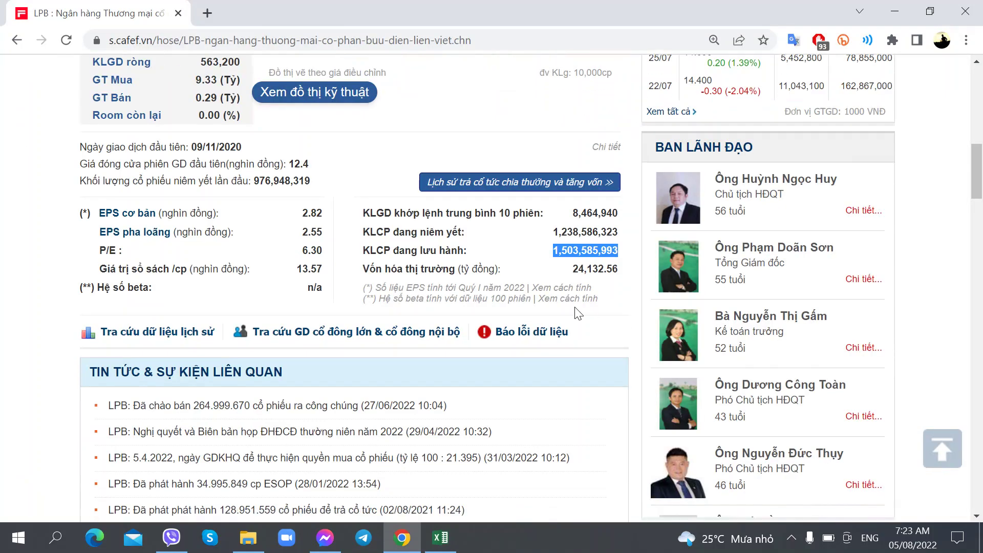
{"action": "right_click", "coordinate": [263, 264]}
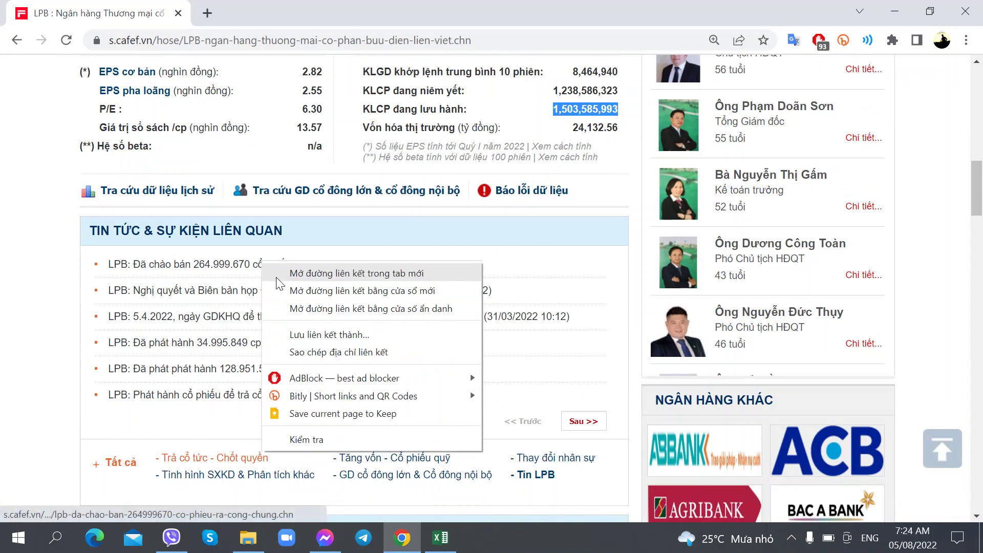
{"action": "left_click", "coordinate": [55, 285]}
{"action": "left_click", "coordinate": [353, 457]}
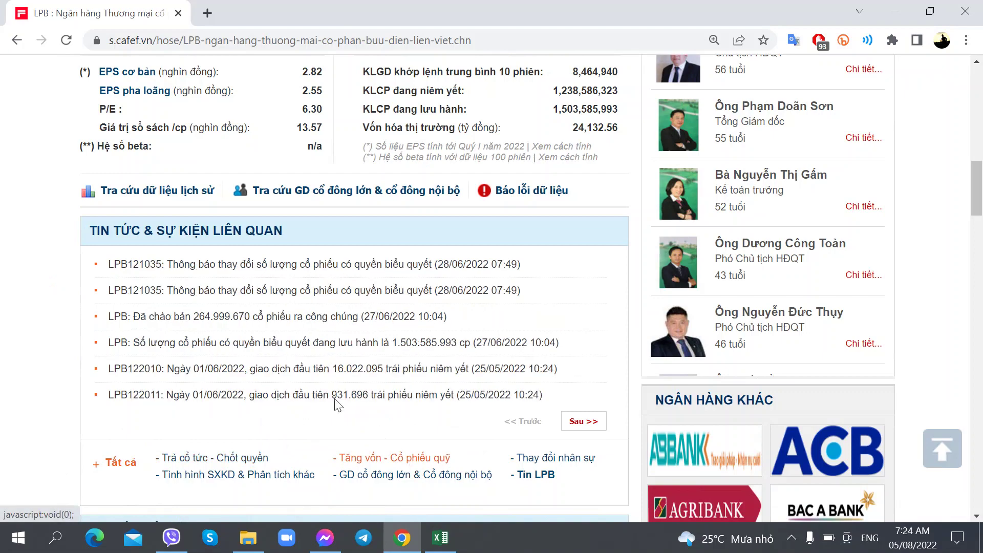
Open the news on LPB's 264.999.670-share public offering in a new tab and read the results in its attached PDF report.
{"action": "right_click", "coordinate": [317, 315]}
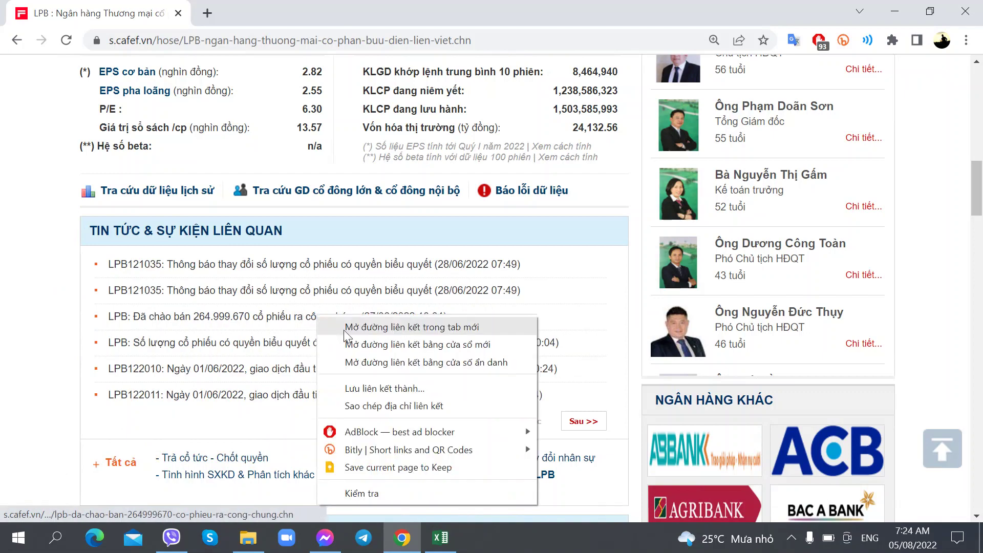
{"action": "left_click", "coordinate": [358, 327]}
{"action": "left_click", "coordinate": [274, 16]}
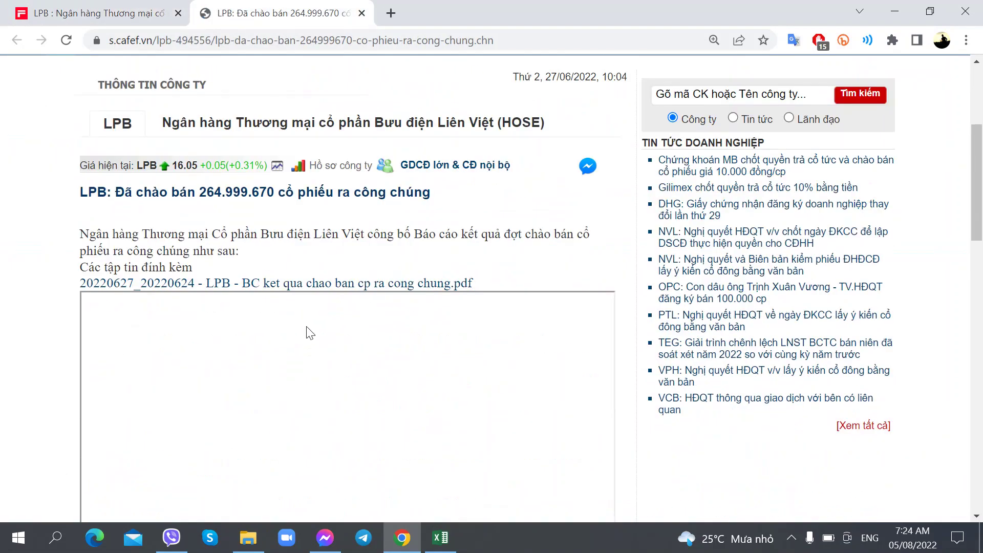
{"action": "left_click", "coordinate": [306, 283]}
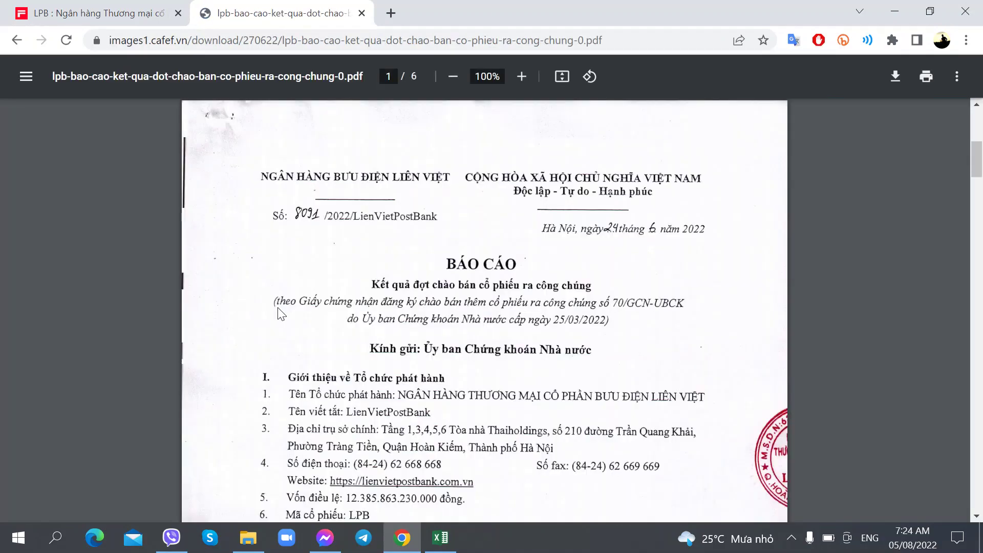
{"action": "scroll", "coordinate": [584, 318], "scroll_direction": "down", "scroll_amount": 20}
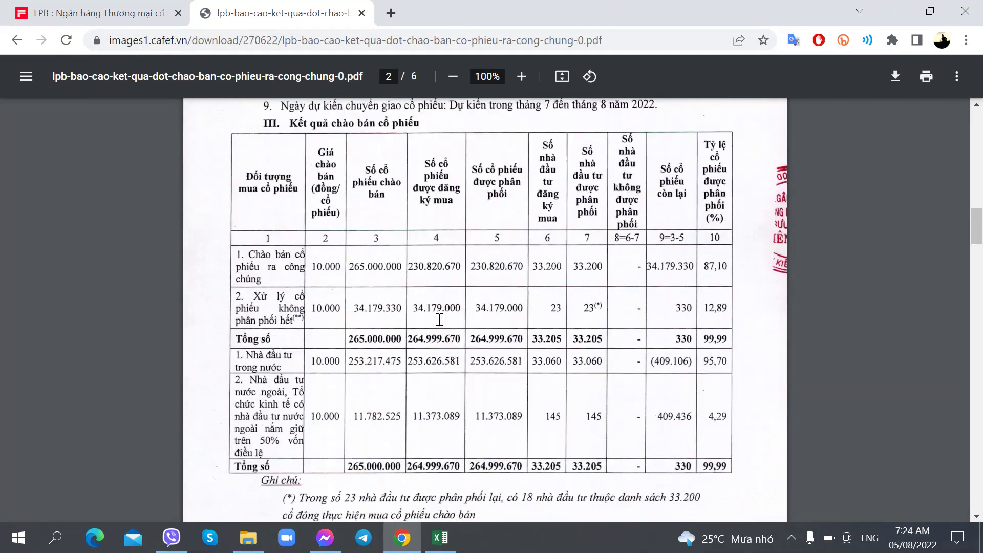
{"action": "scroll", "coordinate": [440, 319], "scroll_direction": "down", "scroll_amount": 10}
Check the older capital-increase news on LPB's CafeF page, and close the share offering report.
{"action": "key", "text": "ctrl+Tab"}
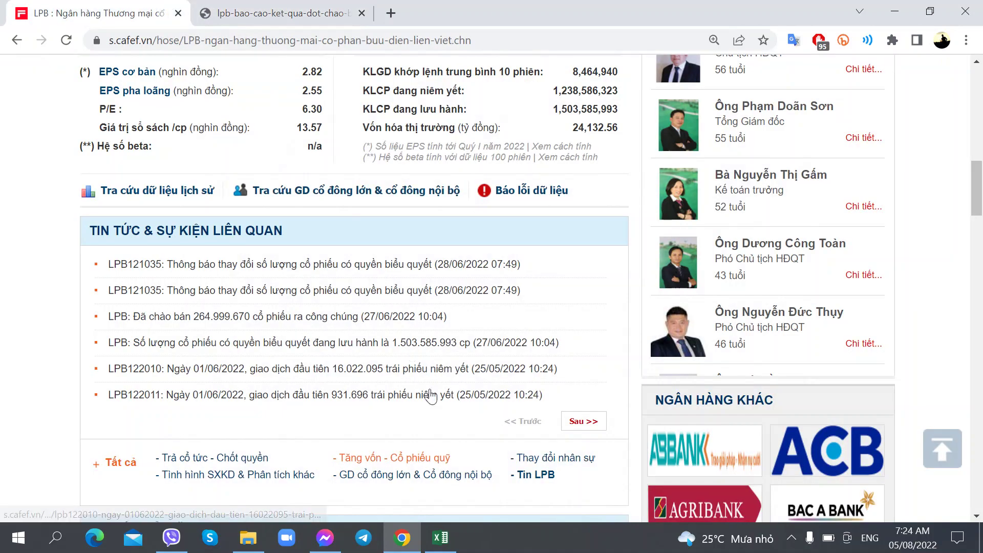
{"action": "left_click", "coordinate": [592, 424]}
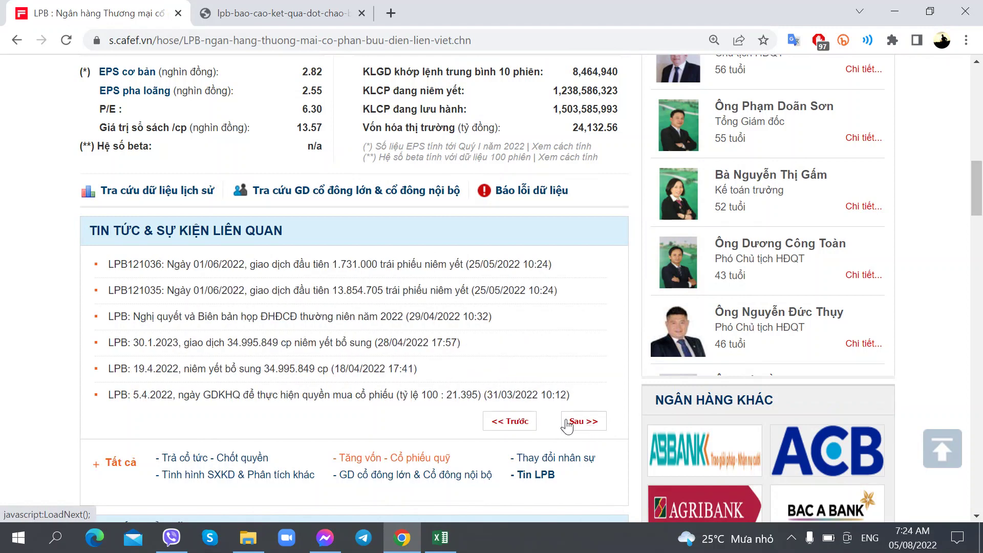
{"action": "left_click", "coordinate": [522, 423]}
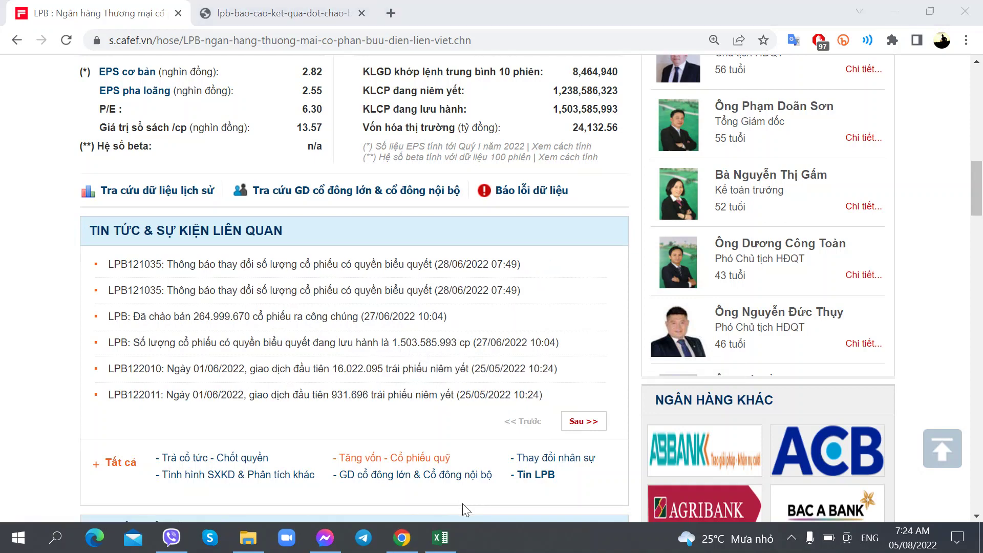
{"action": "left_click", "coordinate": [349, 16]}
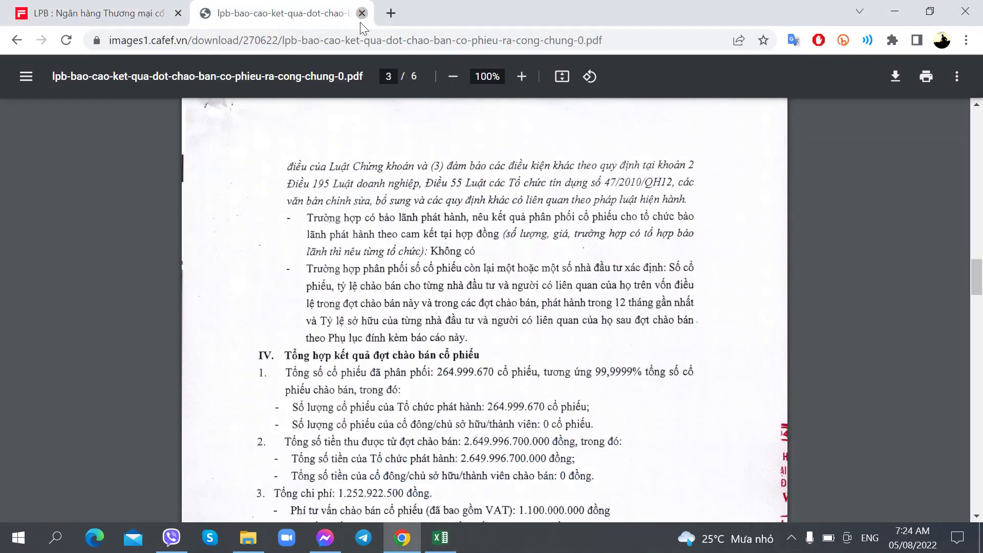
{"action": "left_click", "coordinate": [361, 12]}
{"action": "left_click", "coordinate": [440, 538]}
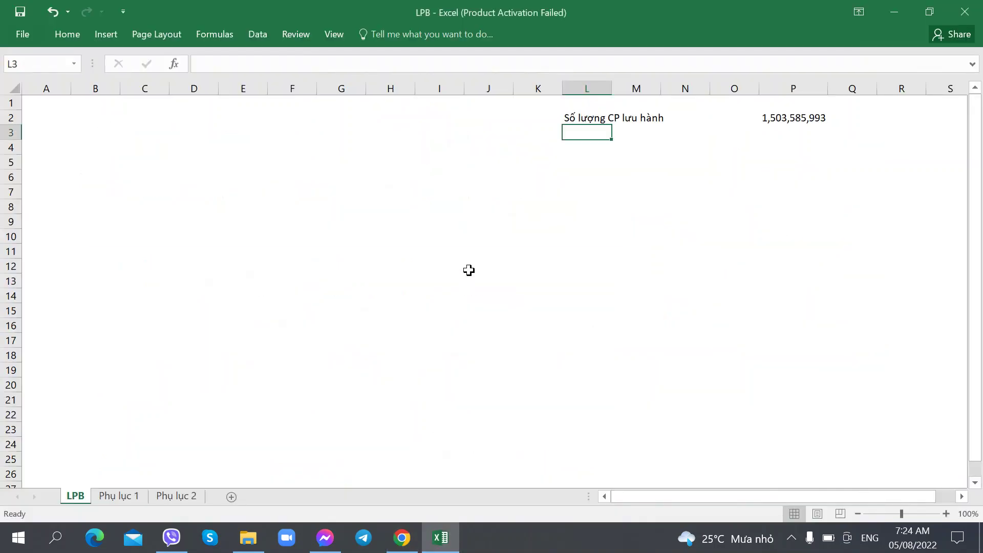
{"action": "key", "text": "alt+Tab"}
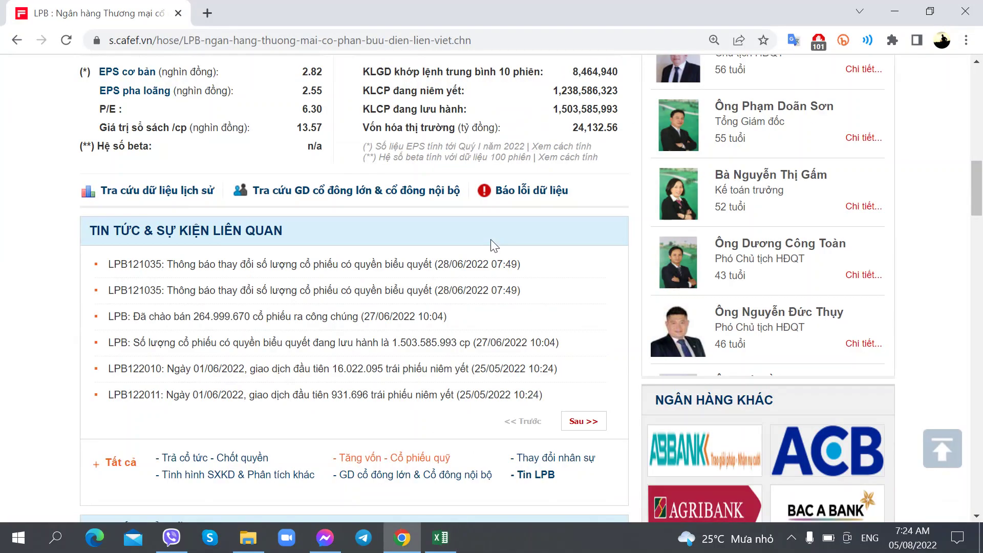
Return to the Excel valuation sheet and label cell L3 "Giá CP - P'".
{"action": "key", "text": "alt+Tab"}
{"action": "type", "text": "Gia"}
{"action": "key", "text": "alt+Tab"}
{"action": "key", "text": "alt+Tab"}
{"action": "type", "text": "s CP"}
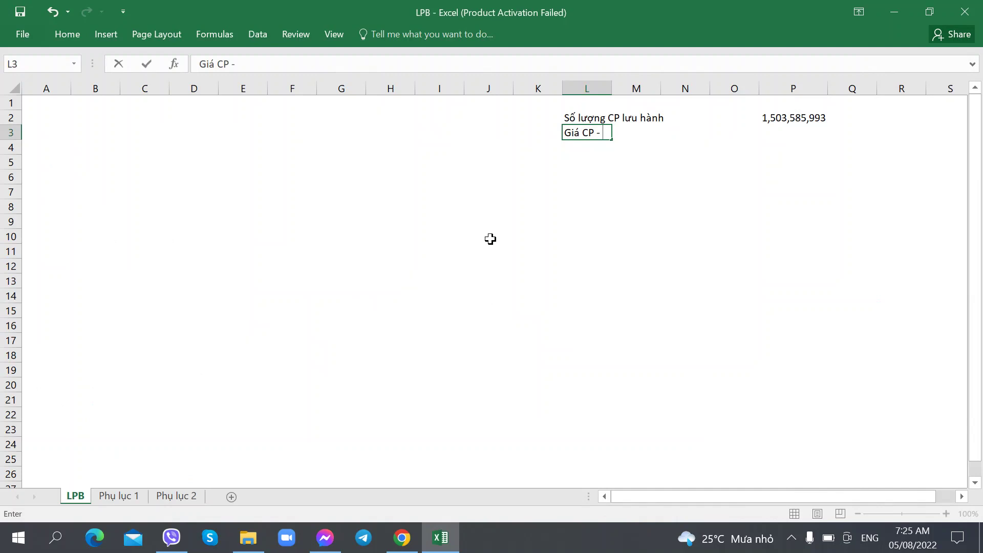
{"action": "type", "text": "'"}
{"action": "key", "text": "Right"}
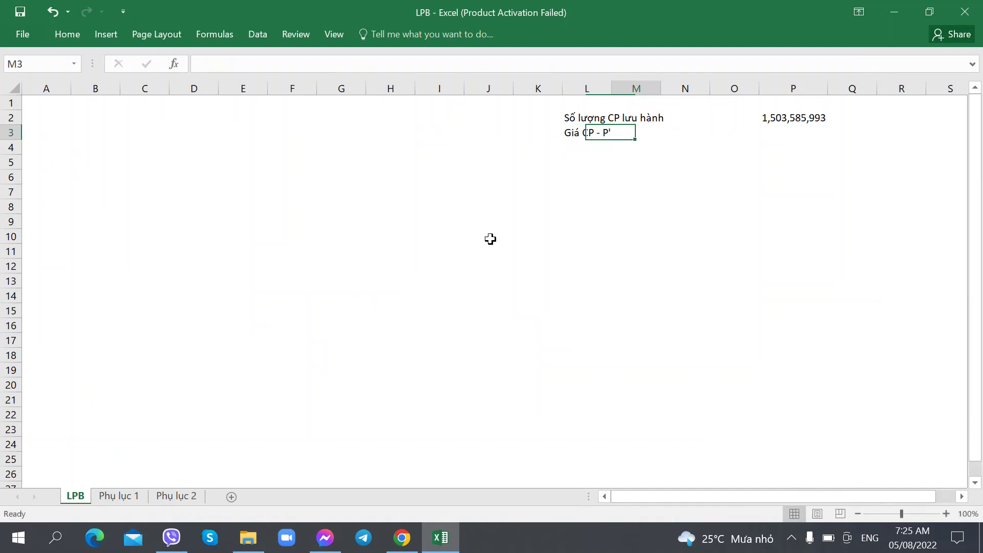
Look up LPB's current share price on the CafeF page and enter 16.05 in P3.
{"action": "key", "text": "Right"}
{"action": "key", "text": "Right"}
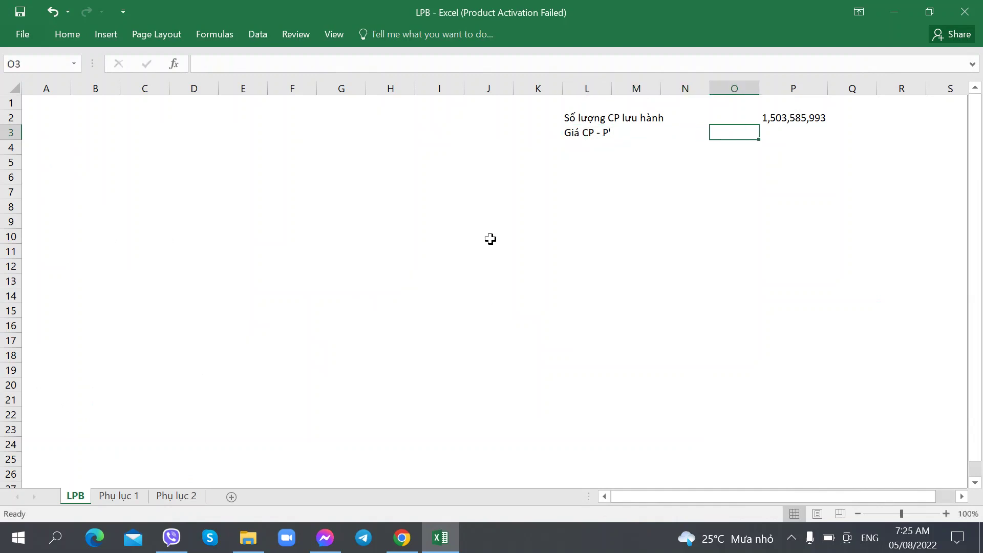
{"action": "key", "text": "Right"}
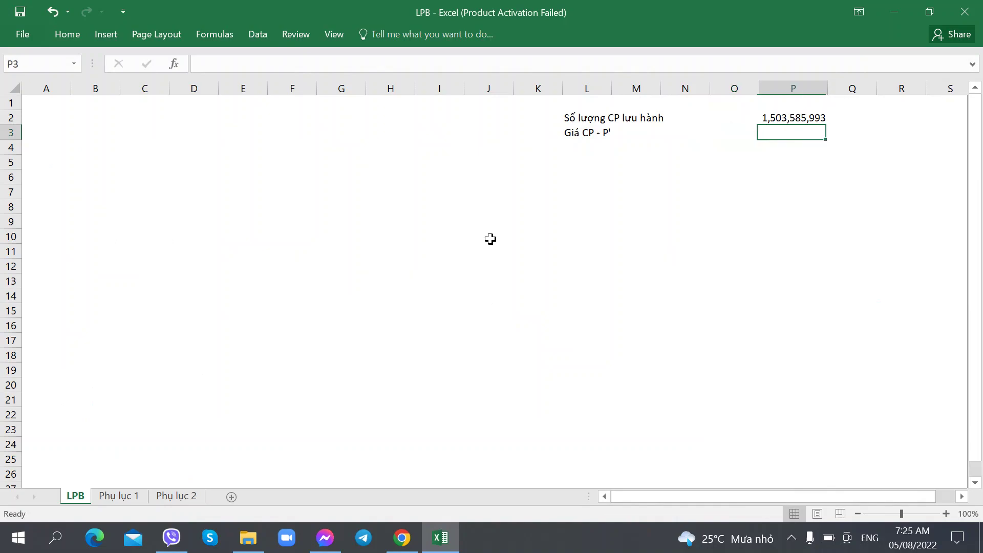
{"action": "key", "text": "alt+Tab"}
{"action": "scroll", "coordinate": [357, 253], "scroll_direction": "up", "scroll_amount": 9}
{"action": "scroll", "coordinate": [357, 253], "scroll_direction": "up", "scroll_amount": 5}
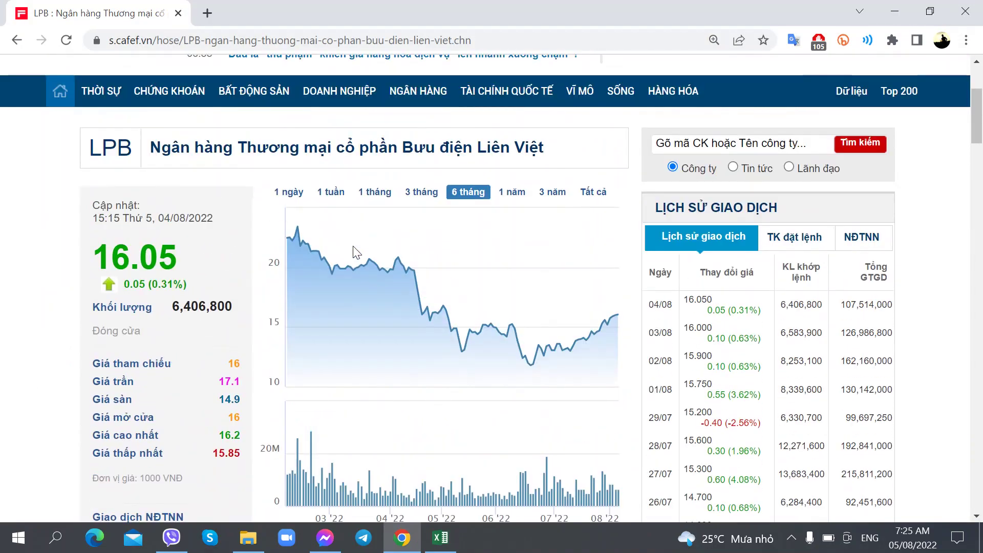
{"action": "key", "text": "alt+Tab"}
{"action": "type", "text": "16.05"}
{"action": "key", "text": "ctrl+Return"}
Label cell L4 "Vốn hóa - Giá trị Công y - P".
{"action": "key", "text": "Down"}
{"action": "key", "text": "Left"}
{"action": "key", "text": "Left"}
{"action": "key", "text": "Left"}
{"action": "key", "text": "Left"}
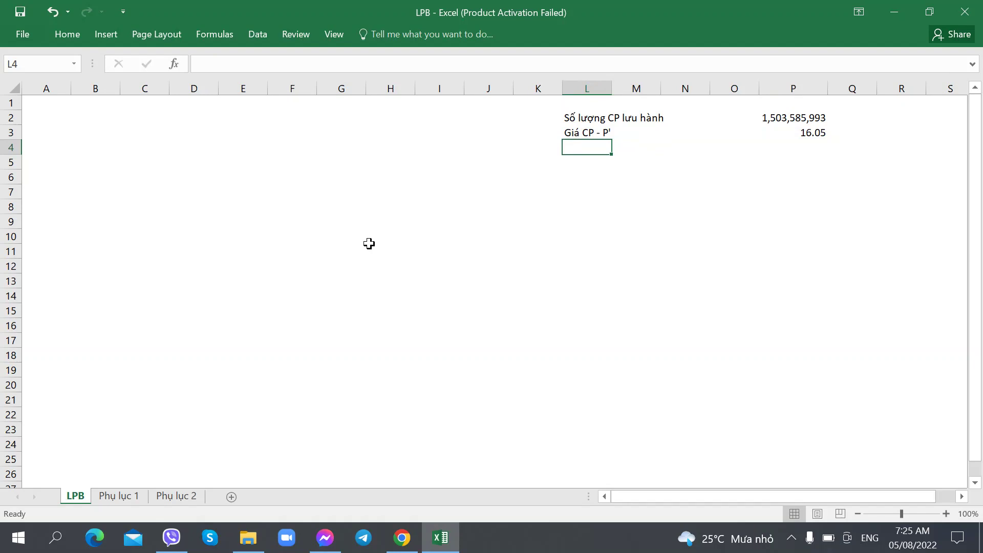
{"action": "type", "text": "Von hóa"}
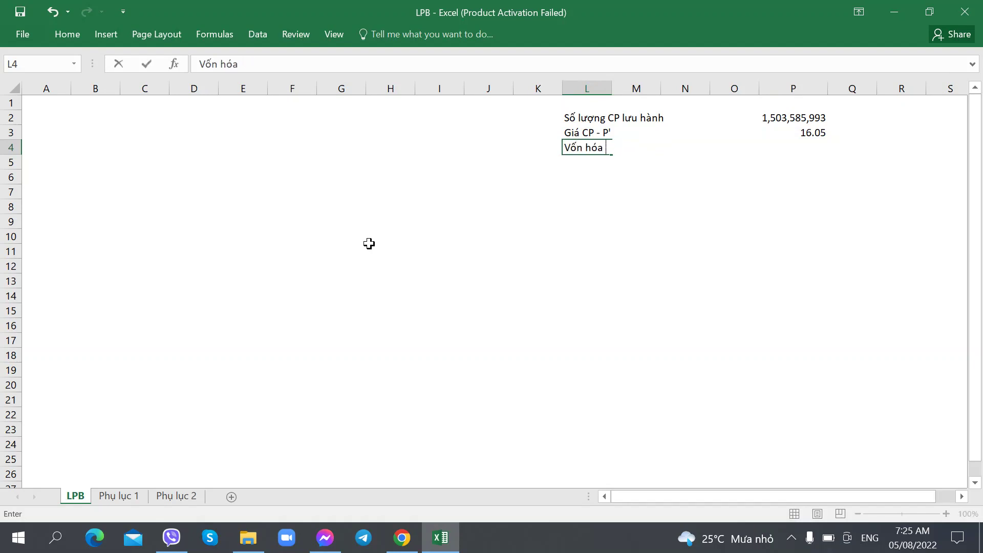
{"action": "type", "text": " - Giá tri Công "}
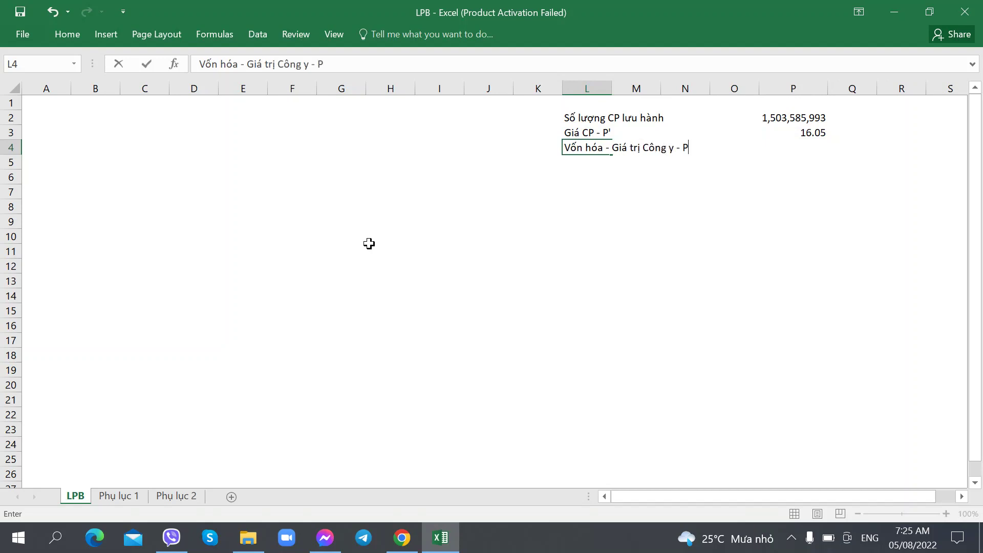
{"action": "type", "text": "y - P"}
{"action": "key", "text": "Right"}
Calculate the market capitalization in P4 with the formula =P2*P3/1000000.
{"action": "key", "text": "Right"}
{"action": "key", "text": "Right"}
{"action": "key", "text": "Right"}
{"action": "type", "text": "="}
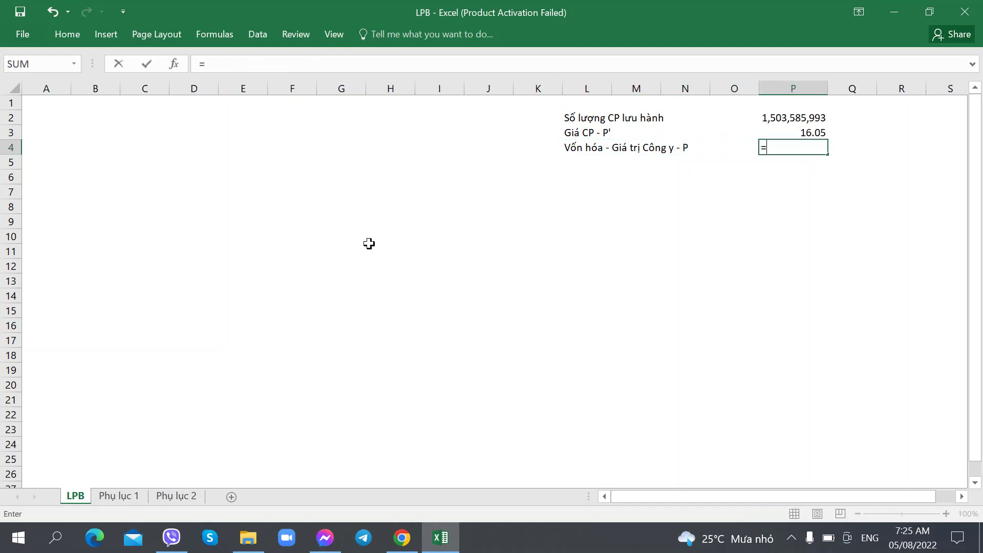
{"action": "key", "text": "Up"}
{"action": "key", "text": "Up"}
{"action": "type", "text": "*"}
{"action": "key", "text": "Up"}
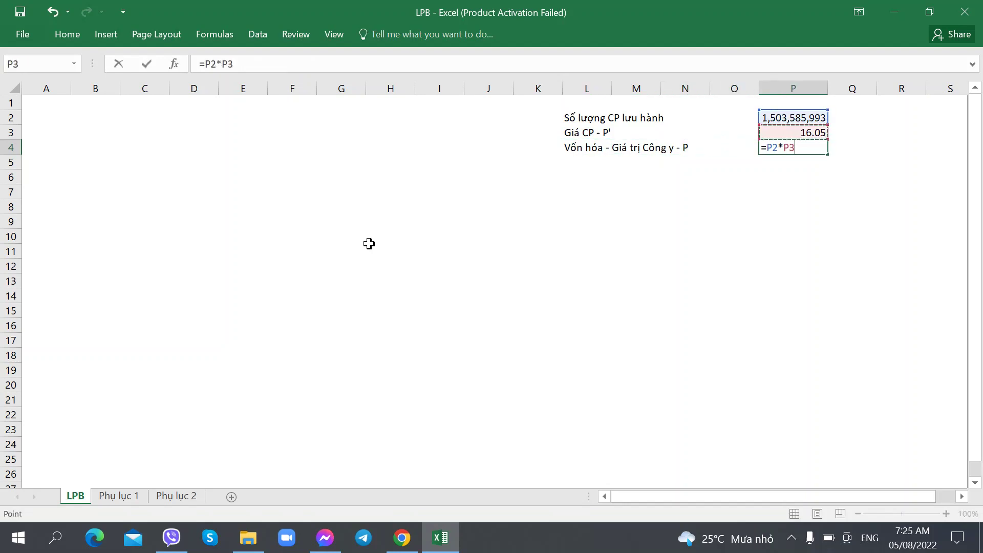
{"action": "type", "text": "/1000000"}
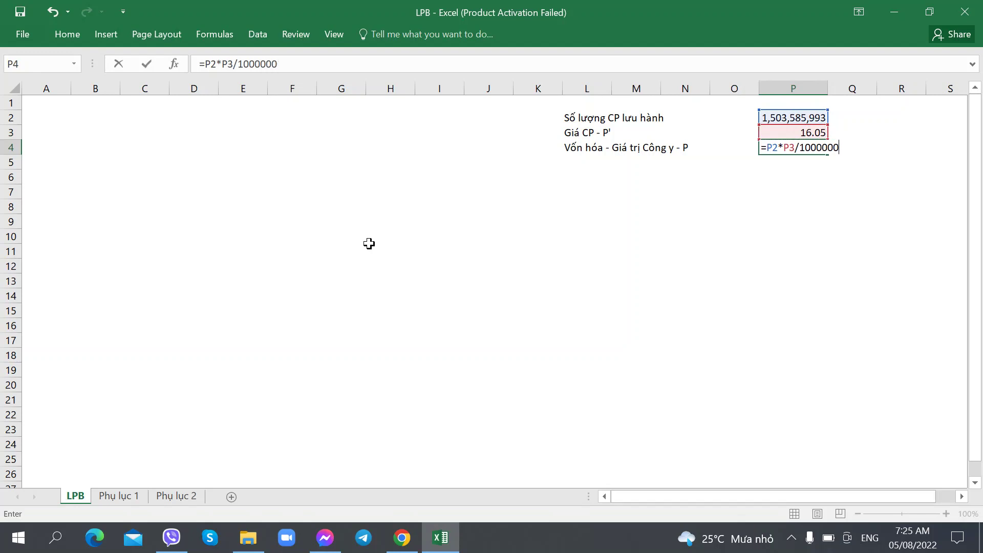
{"action": "key", "text": "ctrl+Return"}
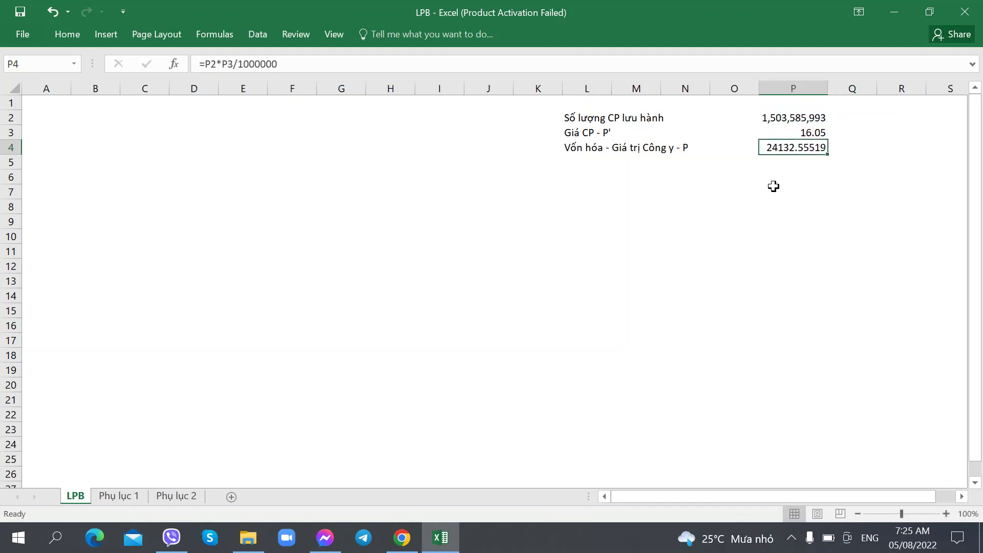
Format P4 as a number with a thousands separator and no decimal places.
{"action": "key", "text": "ctrl+1"}
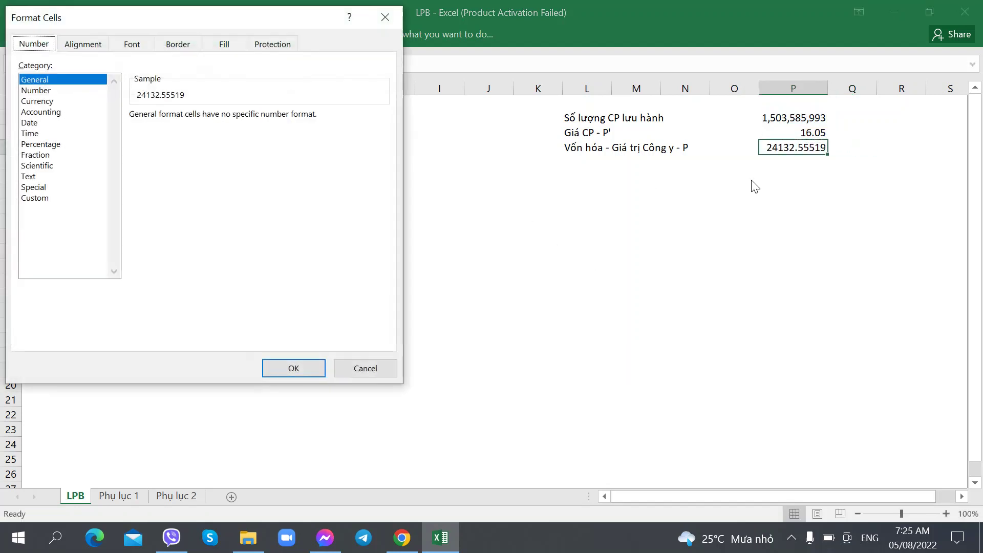
{"action": "left_click", "coordinate": [56, 90]}
{"action": "left_click", "coordinate": [134, 136]}
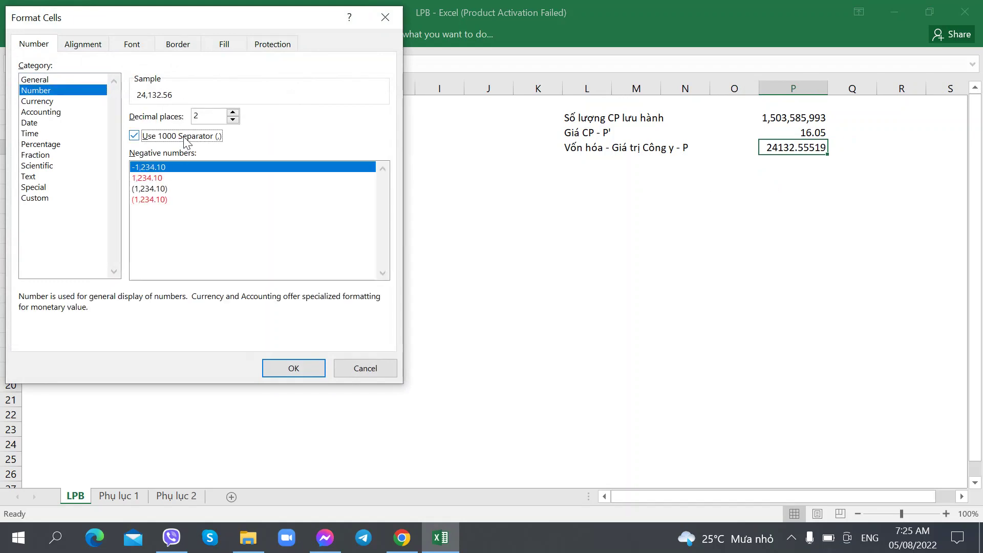
{"action": "left_click", "coordinate": [233, 120]}
{"action": "left_click", "coordinate": [233, 120]}
{"action": "key", "text": "Return"}
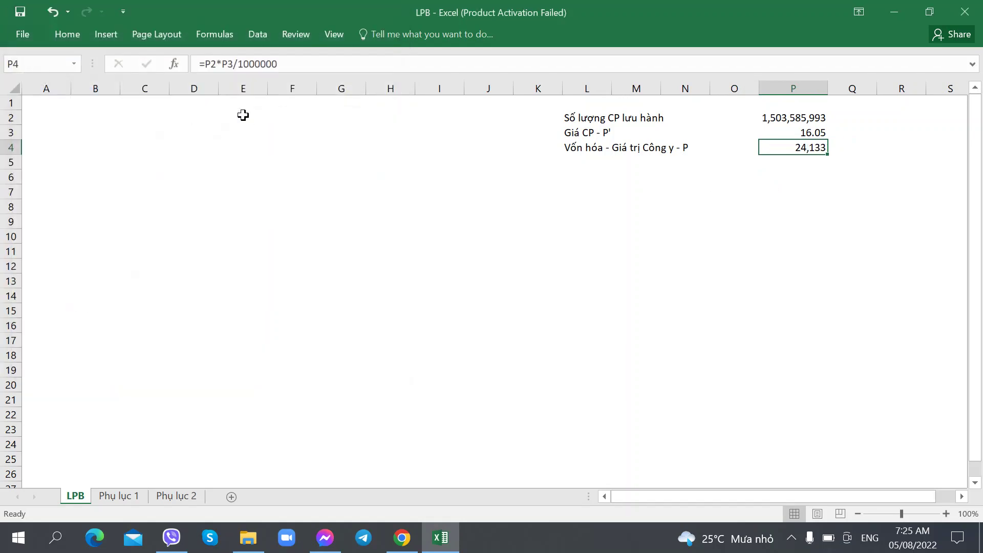
Label cell L6 "Lãi sau thuế 2021", leaving row 5 blank below the market capitalization.
{"action": "key", "text": "Down"}
{"action": "key", "text": "Down"}
{"action": "key", "text": "Down"}
{"action": "key", "text": "Left"}
{"action": "key", "text": "Left"}
{"action": "key", "text": "Left"}
{"action": "key", "text": "Left"}
{"action": "key", "text": "Up"}
{"action": "key", "text": "alt+Tab"}
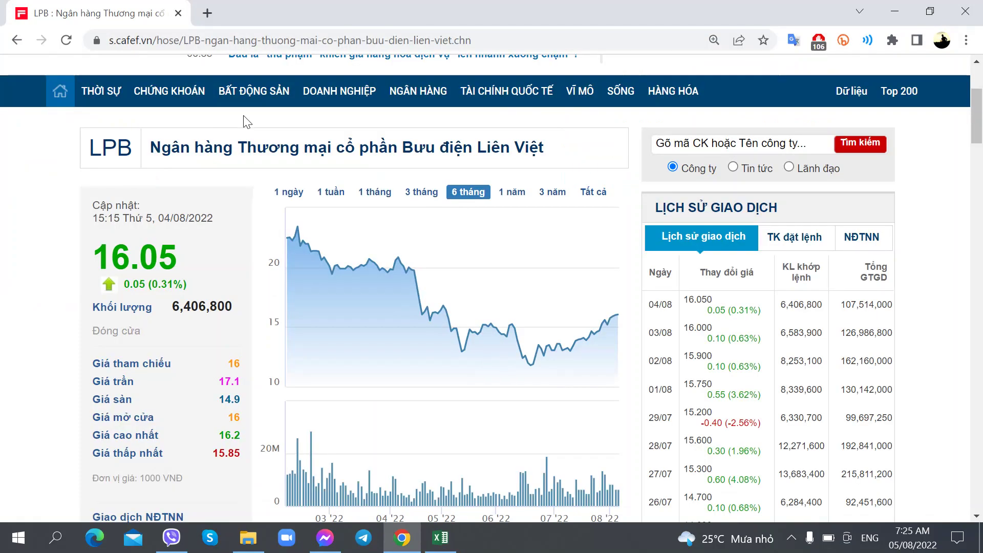
{"action": "key", "text": "alt+Tab"}
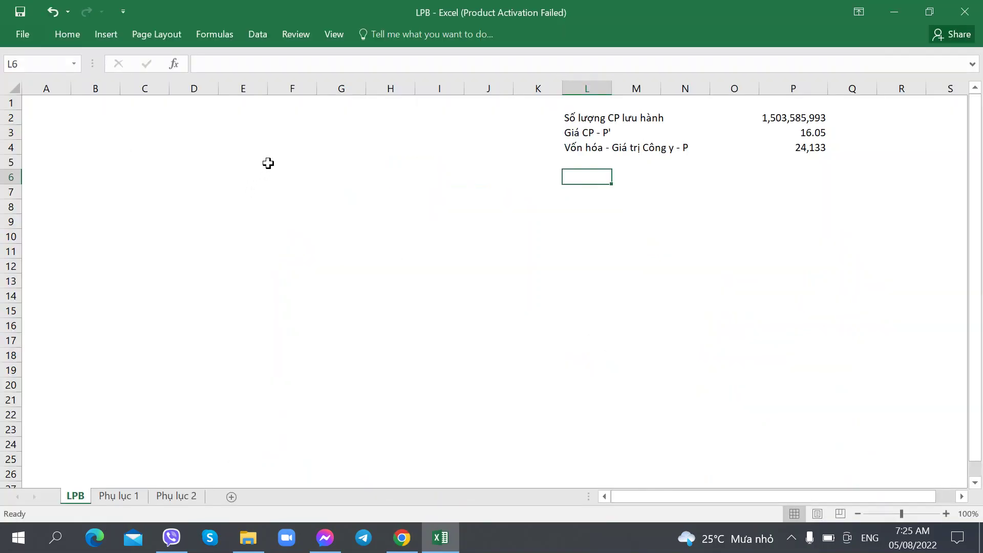
{"action": "key", "text": "alt+Tab"}
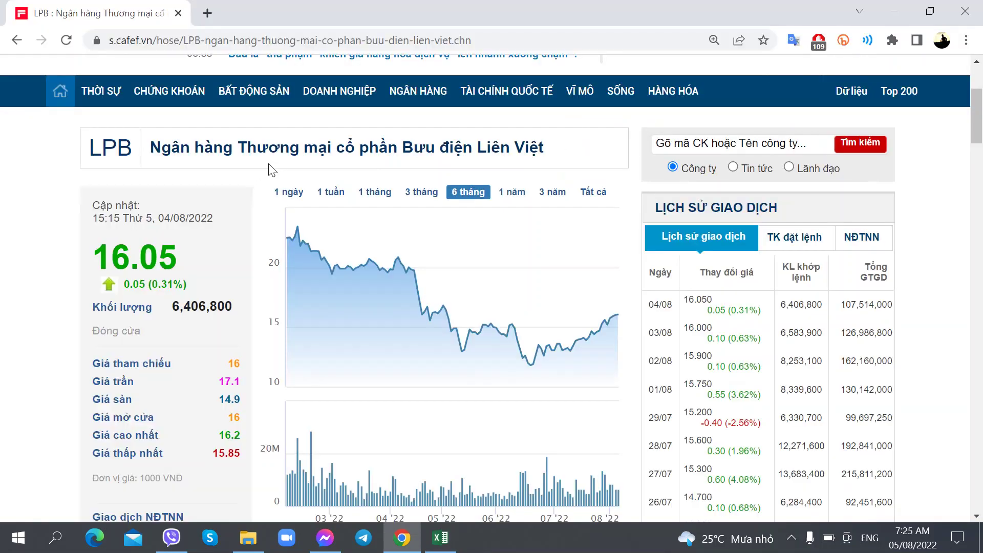
{"action": "key", "text": "alt+Tab"}
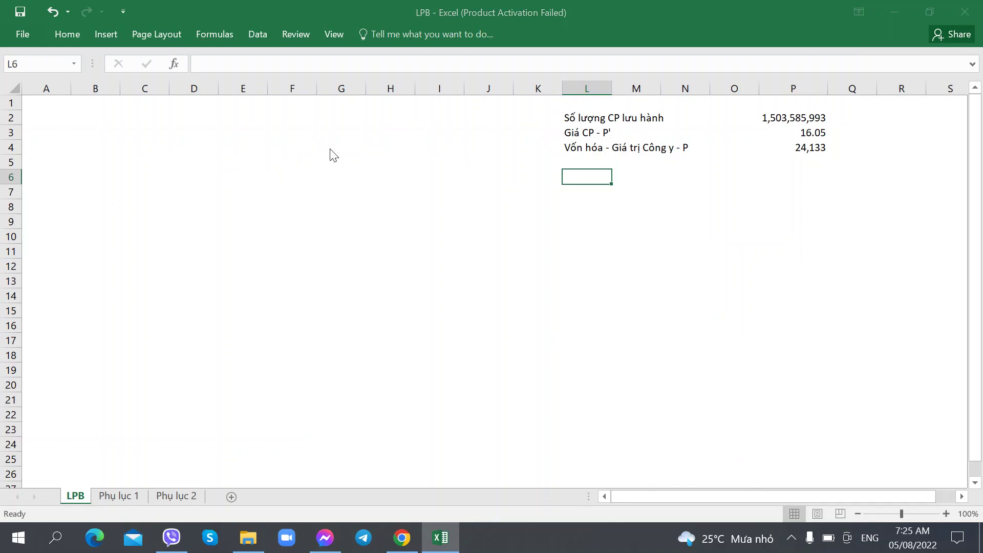
{"action": "key", "text": "alt+Tab"}
{"action": "key", "text": "alt+Tab"}
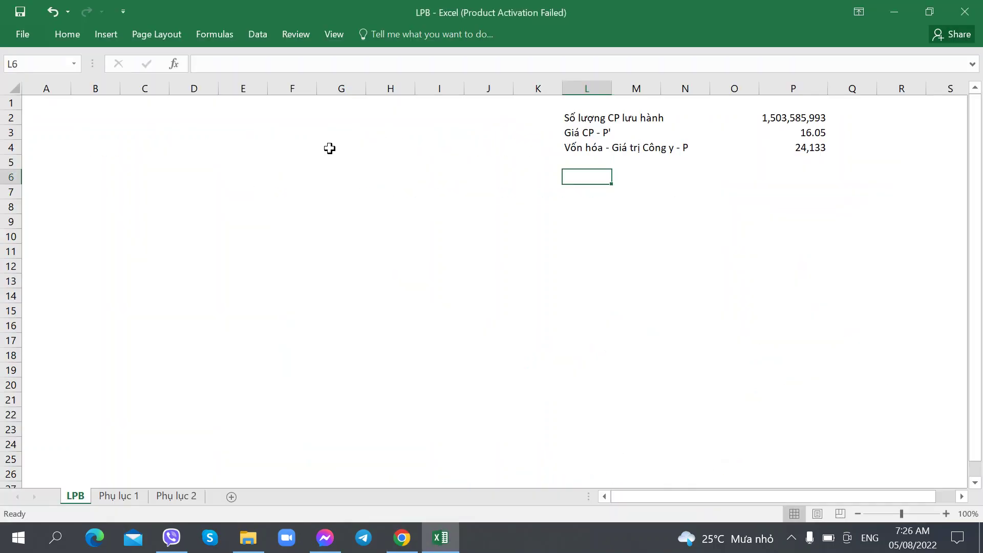
{"action": "type", "text": "Lãi sau thuê"}
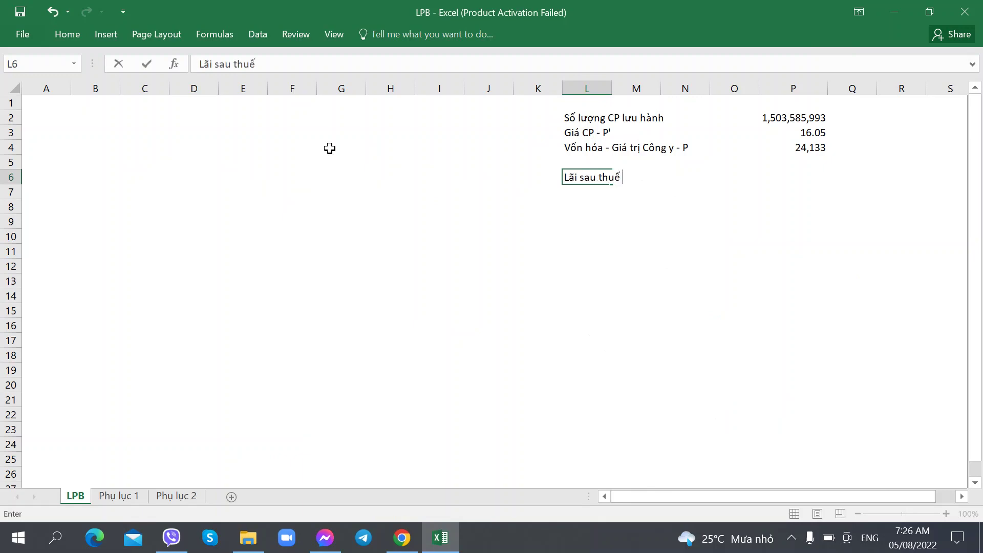
{"action": "type", "text": " 2021"}
{"action": "key", "text": "Right"}
Find LPB's 2021 net profit in CafeF's yearly financial table and enter it in P6 as 2873.248.
{"action": "key", "text": "Right"}
{"action": "key", "text": "Right"}
{"action": "key", "text": "Right"}
{"action": "key", "text": "alt+Tab"}
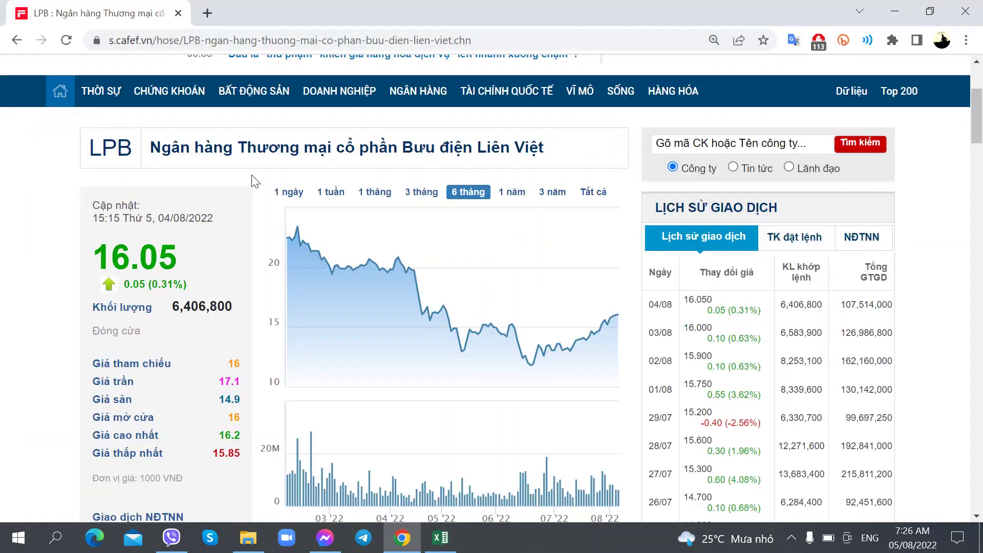
{"action": "scroll", "coordinate": [251, 180], "scroll_direction": "down", "scroll_amount": 20}
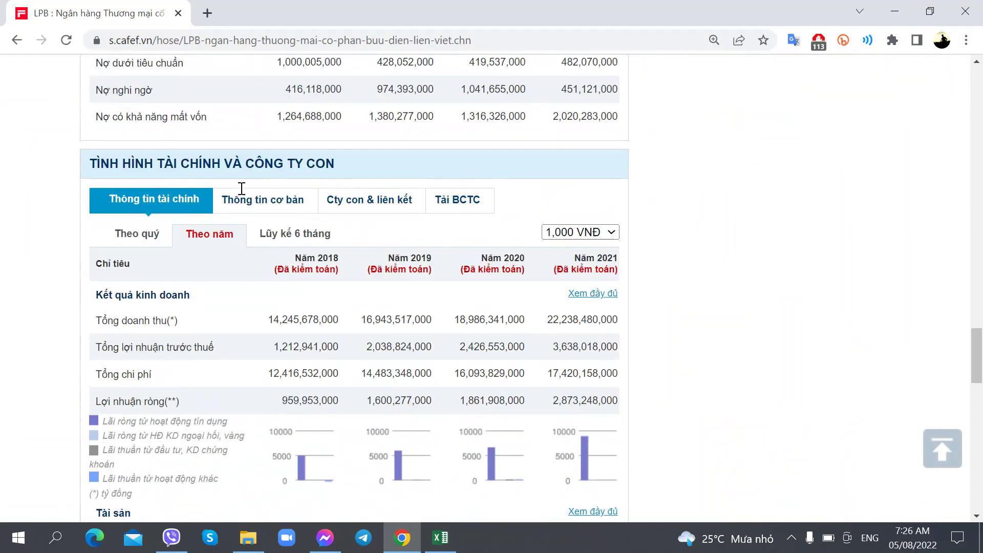
{"action": "scroll", "coordinate": [241, 189], "scroll_direction": "down", "scroll_amount": 2}
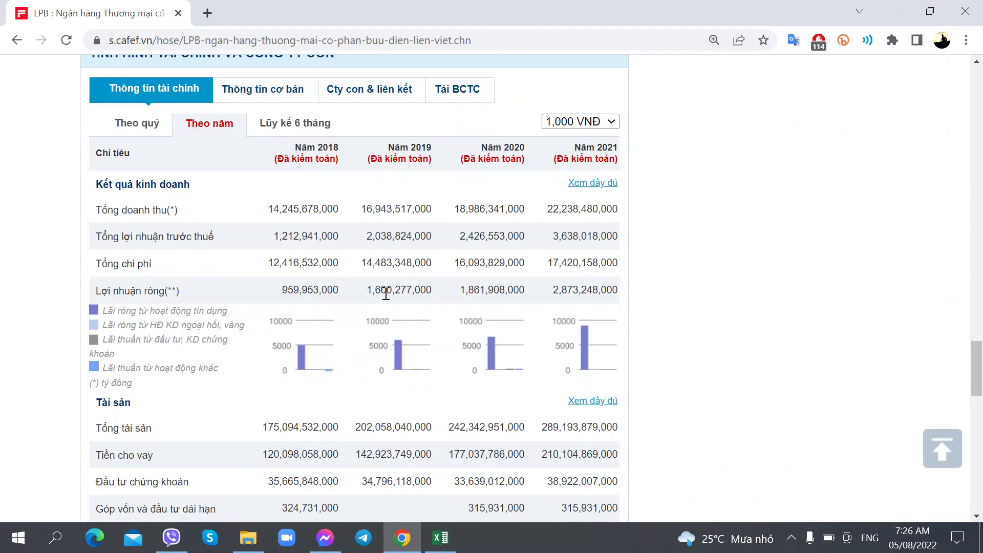
{"action": "mouse_move", "coordinate": [463, 295]}
{"action": "left_mouse_down"}
{"action": "mouse_move", "coordinate": [455, 296]}
{"action": "mouse_move", "coordinate": [474, 296]}
{"action": "left_mouse_up"}
{"action": "left_click", "coordinate": [470, 296]}
{"action": "key", "text": "alt+Tab"}
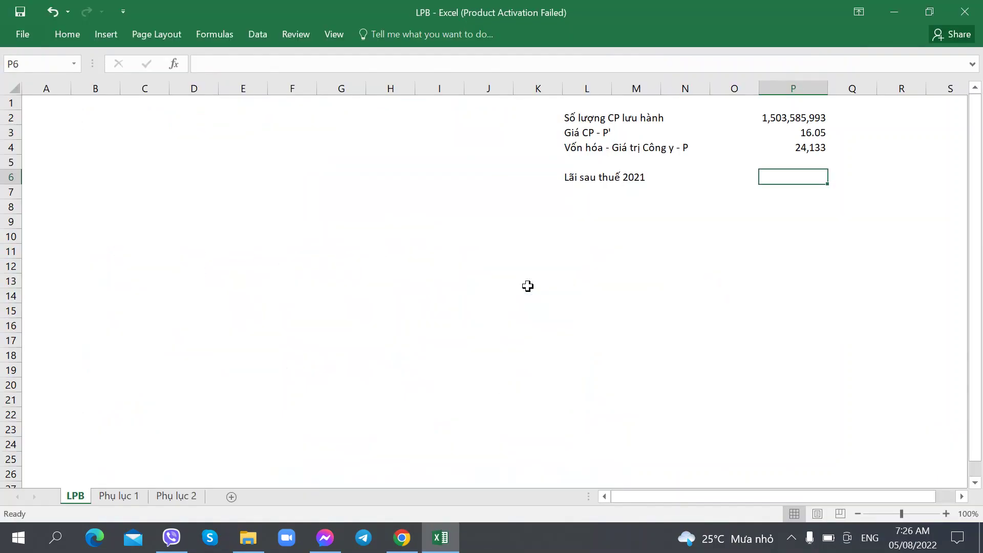
{"action": "key", "text": "alt+Tab"}
{"action": "key", "text": "alt+Tab"}
{"action": "key", "text": "alt+Tab"}
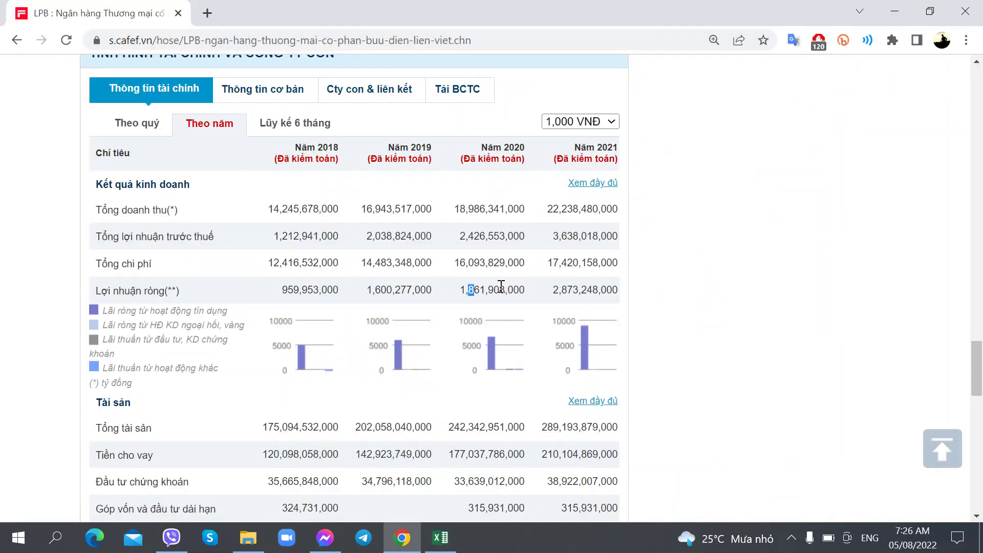
{"action": "key", "text": "alt+Tab"}
{"action": "type", "text": "2873."}
{"action": "key", "text": "alt+Tab"}
{"action": "key", "text": "alt+Tab"}
{"action": "type", "text": "248"}
{"action": "key", "text": "Return"}
Copy P4's number format onto the 2021 profit in P6 using Paste Special Formats.
{"action": "key", "text": "Left"}
{"action": "key", "text": "Left"}
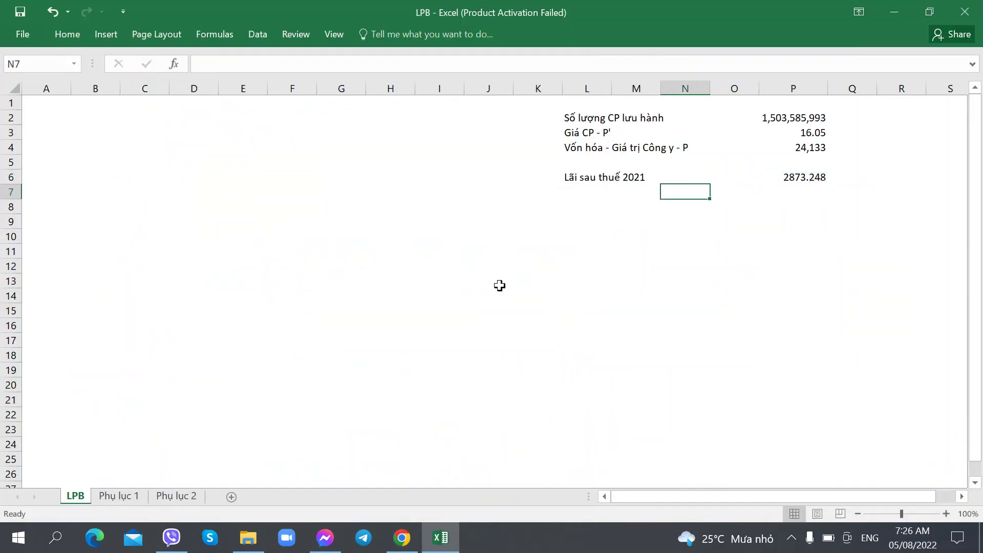
{"action": "key", "text": "Right"}
{"action": "key", "text": "Right"}
{"action": "key", "text": "Up"}
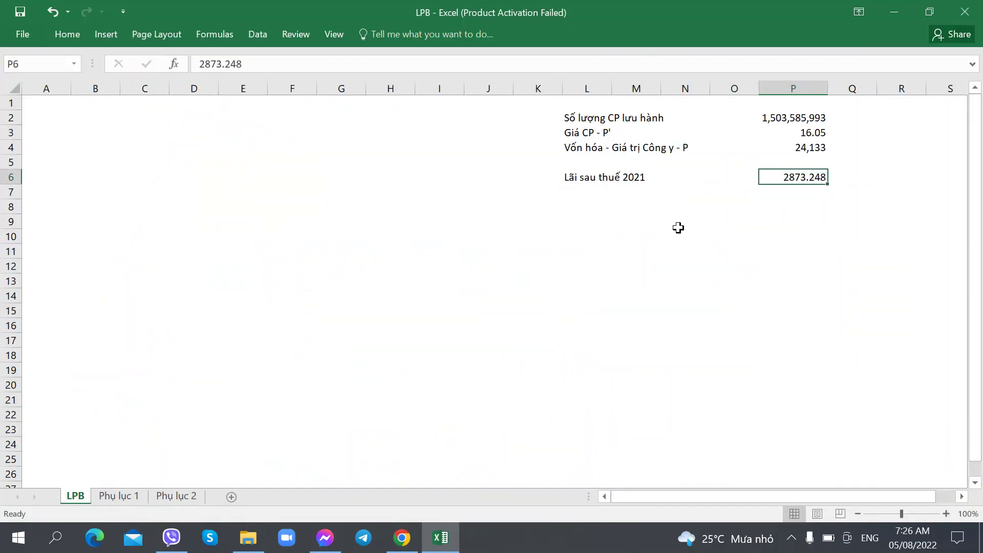
{"action": "left_click", "coordinate": [801, 148]}
{"action": "key", "text": "ctrl+c"}
{"action": "right_click", "coordinate": [795, 179]}
{"action": "key", "text": "s"}
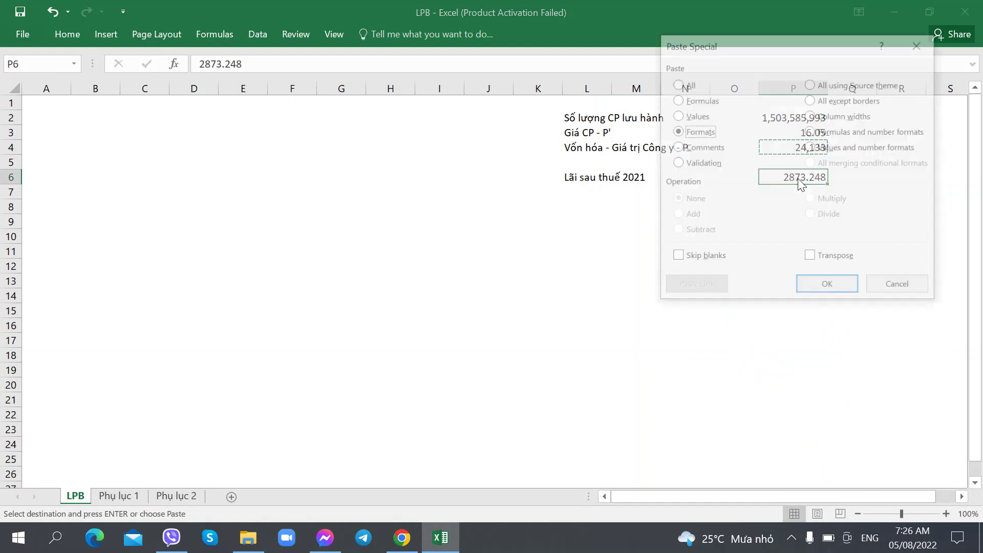
{"action": "key", "text": "t"}
{"action": "key", "text": "Return"}
{"action": "key", "text": "Return"}
Label cell L7 "Lãi sau thuế 4 Quý gần đây".
{"action": "key", "text": "Left"}
{"action": "key", "text": "Left"}
{"action": "key", "text": "Left"}
{"action": "key", "text": "Left"}
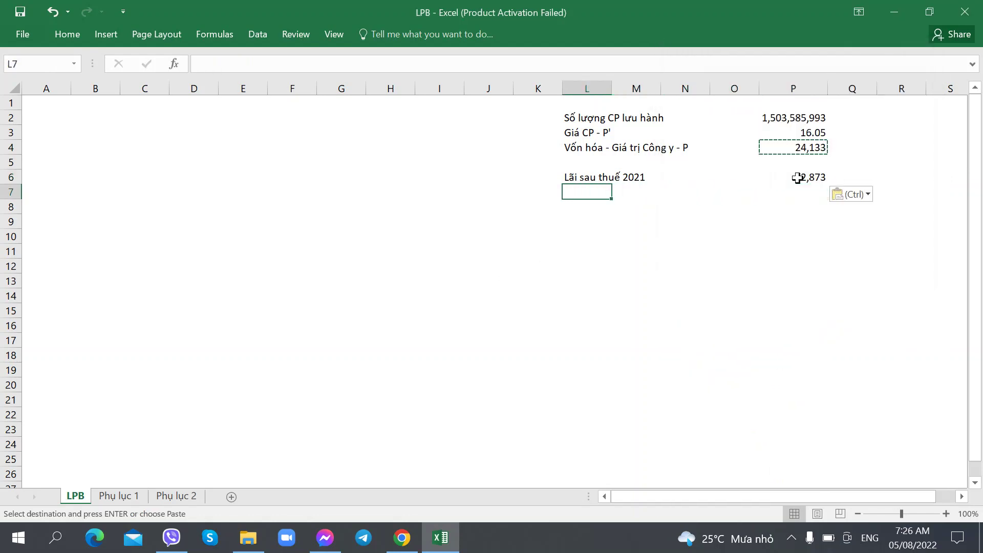
{"action": "left_click", "coordinate": [625, 246]}
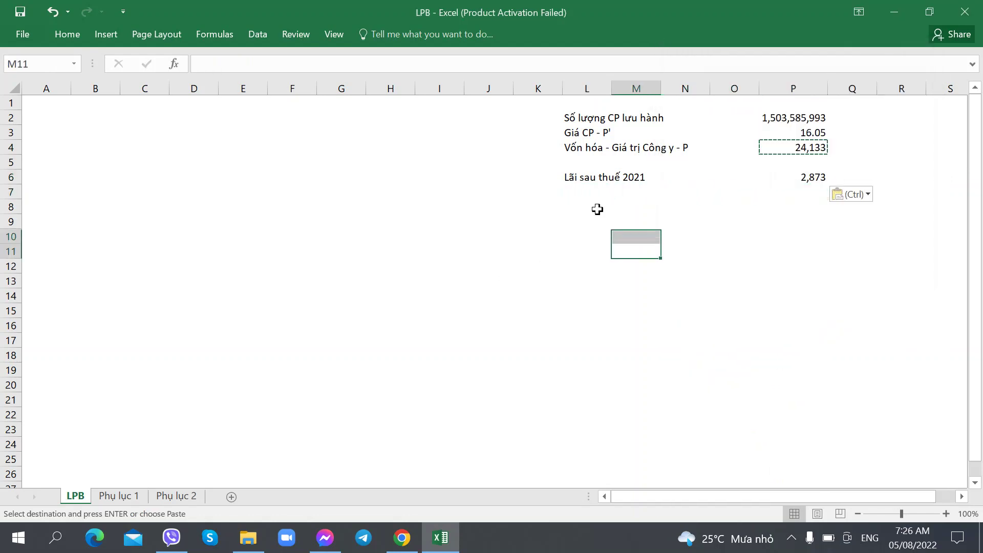
{"action": "left_click", "coordinate": [597, 195]}
{"action": "type", "text": "L"}
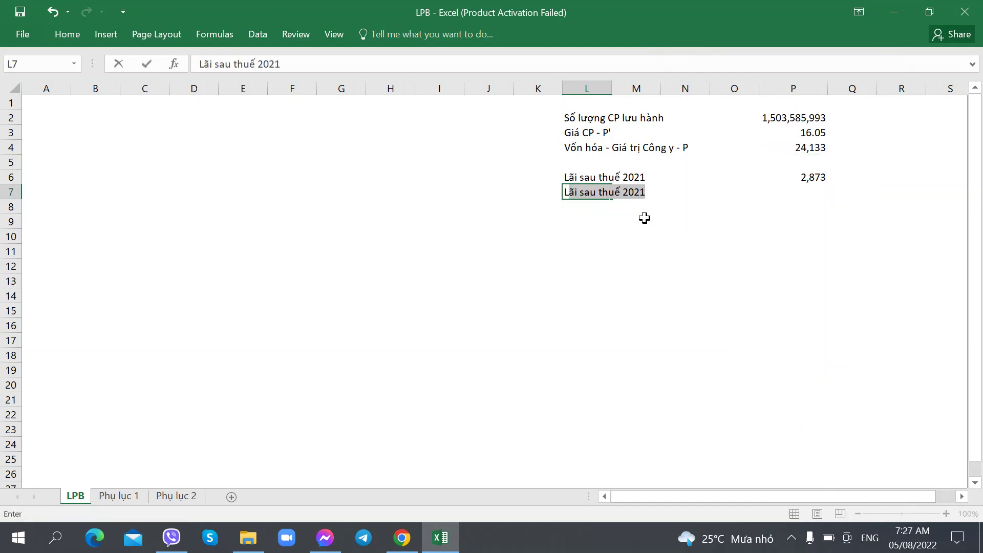
{"action": "type", "text": "ãi sau thuế "}
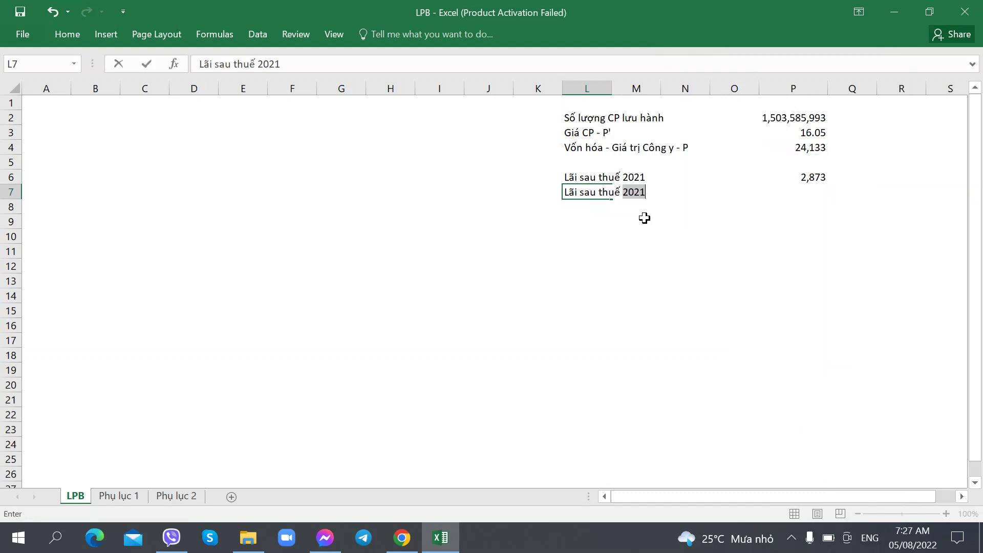
{"action": "type", "text": "4 Qyus"}
{"action": "type", "text": " gần đây"}
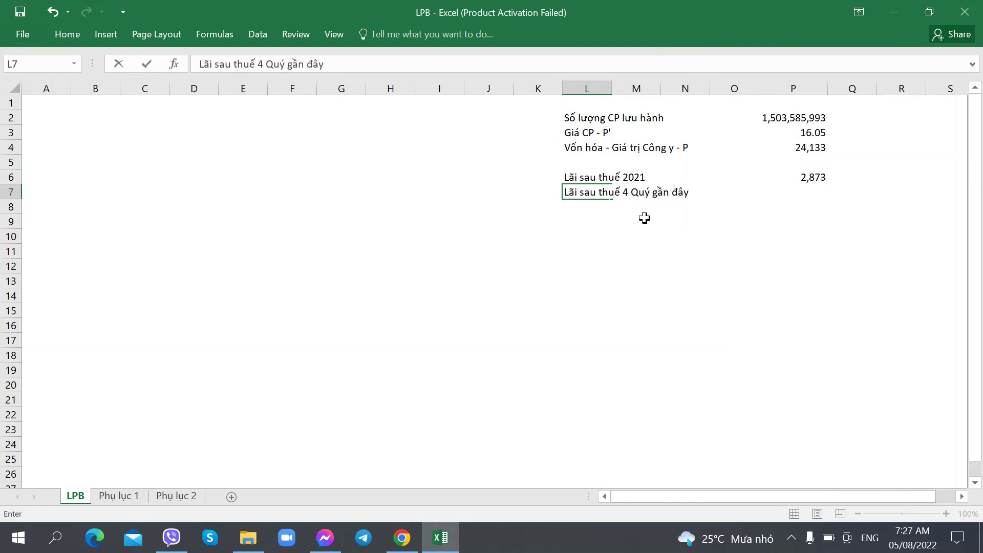
{"action": "key", "text": "Right"}
Bring up LPB's quarterly results on CafeF and start a formula in P7 with the Q3-2021 net profit, 611.741.
{"action": "key", "text": "Right"}
{"action": "key", "text": "Right"}
{"action": "key", "text": "Right"}
{"action": "key", "text": "alt+Tab"}
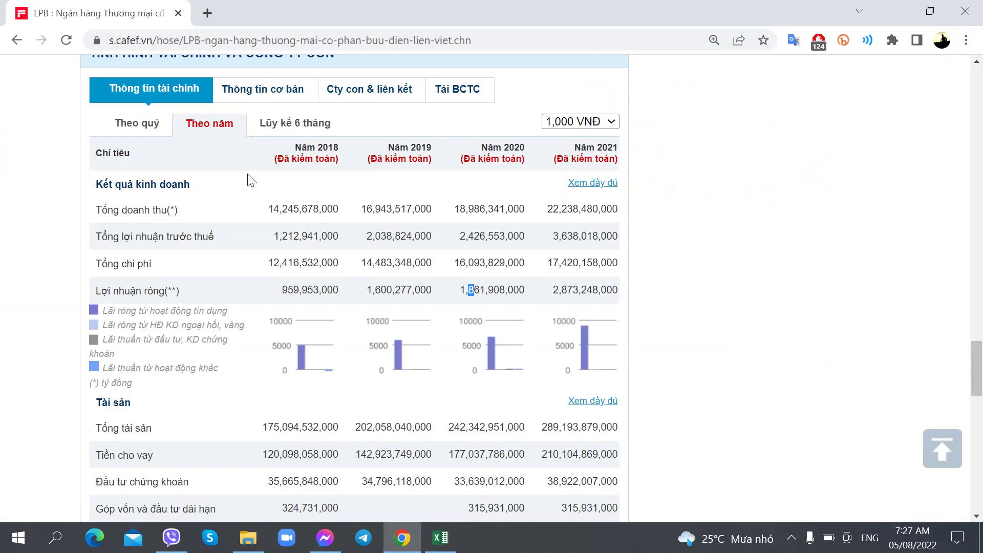
{"action": "left_click", "coordinate": [139, 129]}
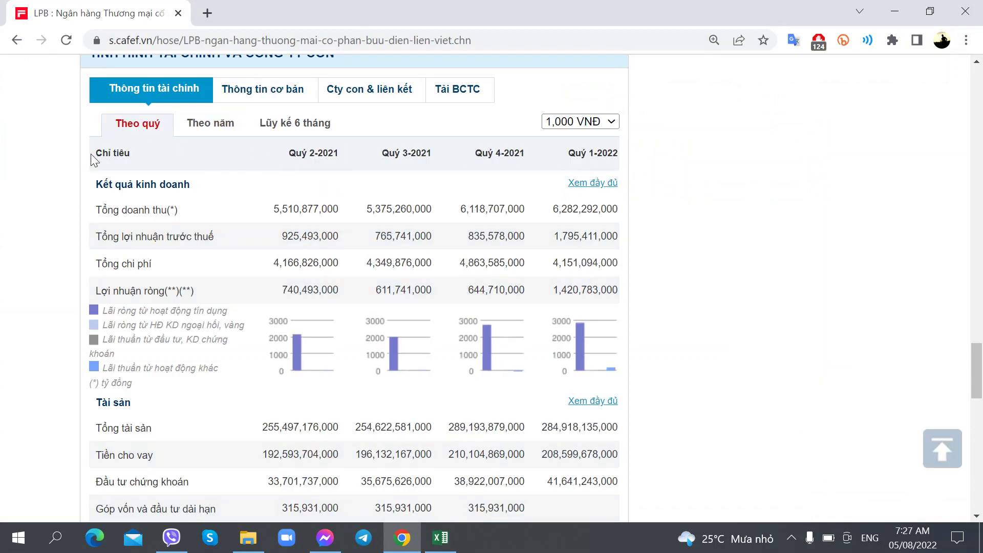
{"action": "key", "text": "alt+Tab"}
{"action": "type", "text": "=SUM("}
{"action": "key", "text": "alt+Tab"}
{"action": "key", "text": "alt+Tab"}
{"action": "type", "text": "741+"}
{"action": "key", "text": "alt+Tab"}
{"action": "key", "text": "alt+Tab"}
Extend the P7 formula with the Q4-2021 and Q1-2022 net profits, 644.71 and 1420.783.
{"action": "type", "text": "644"}
{"action": "key", "text": "alt+Tab"}
{"action": "key", "text": "alt+Tab"}
{"action": "type", "text": ".71"}
{"action": "key", "text": "alt+Tab"}
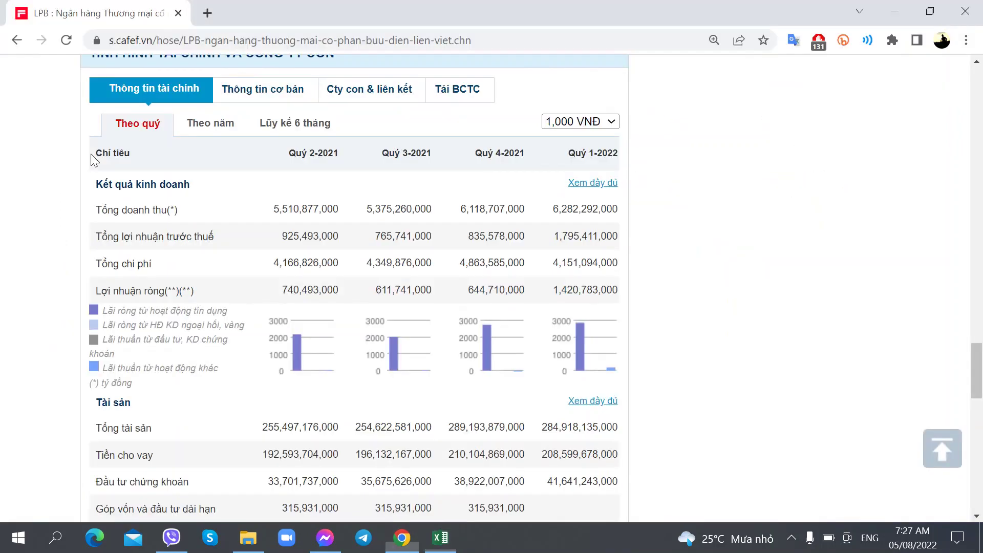
{"action": "key", "text": "alt+Tab"}
{"action": "type", "text": "+1420"}
{"action": "key", "text": "alt+Tab"}
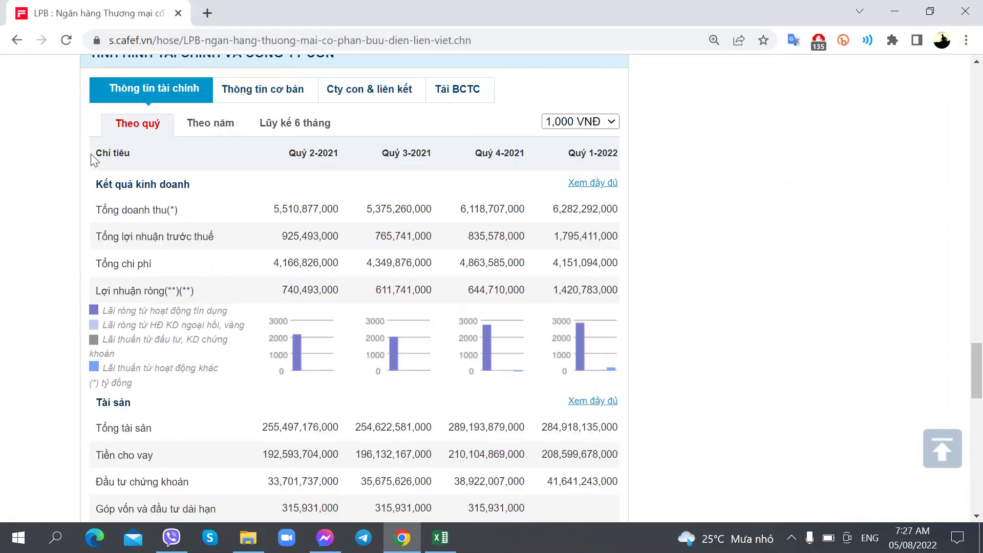
{"action": "key", "text": "alt+Tab"}
{"action": "type", "text": ".783"}
{"action": "key", "text": "ctrl+Return"}
Open the Q2/2022 financial report from CafeF's report downloads and locate the quarterly after-tax profit in the income statement.
{"action": "key", "text": "alt+Tab"}
{"action": "left_click", "coordinate": [450, 98]}
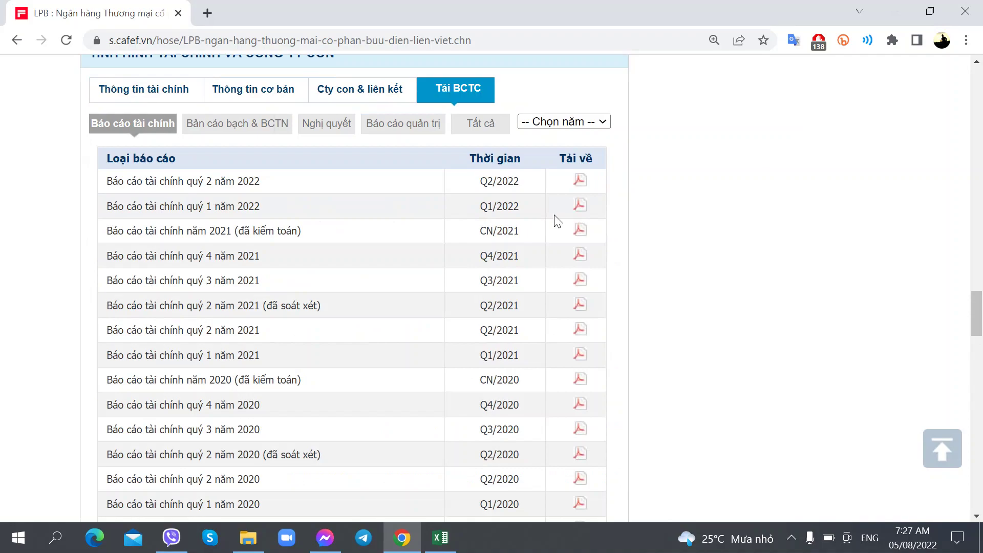
{"action": "right_click", "coordinate": [582, 190]}
{"action": "left_click", "coordinate": [601, 190]}
{"action": "left_click", "coordinate": [285, 13]}
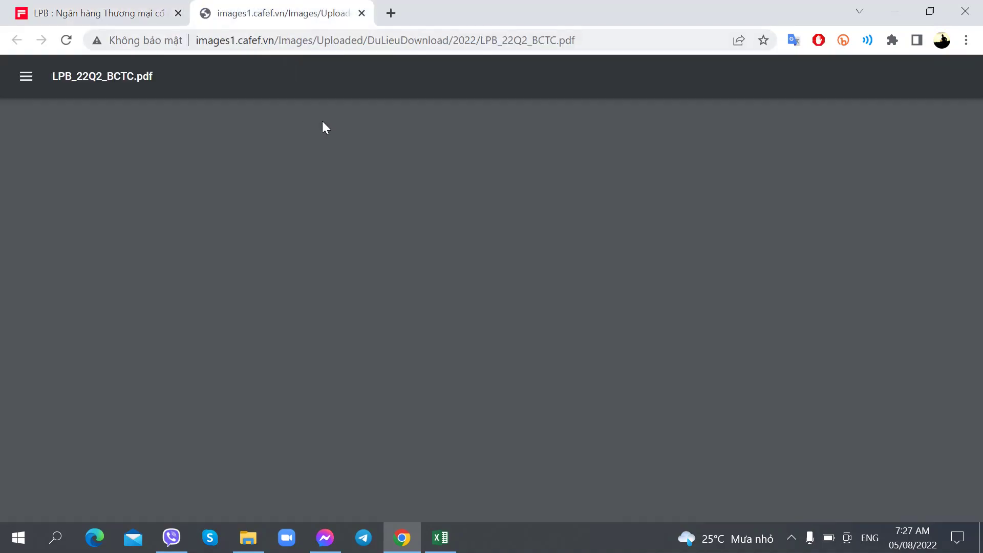
{"action": "scroll", "coordinate": [343, 254], "scroll_direction": "down", "scroll_amount": 20}
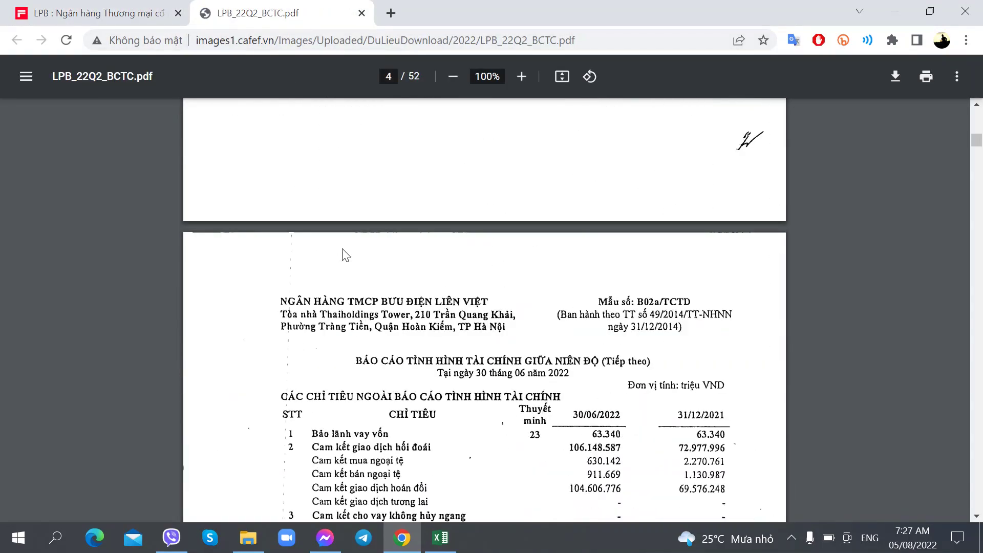
{"action": "scroll", "coordinate": [346, 255], "scroll_direction": "down", "scroll_amount": 20}
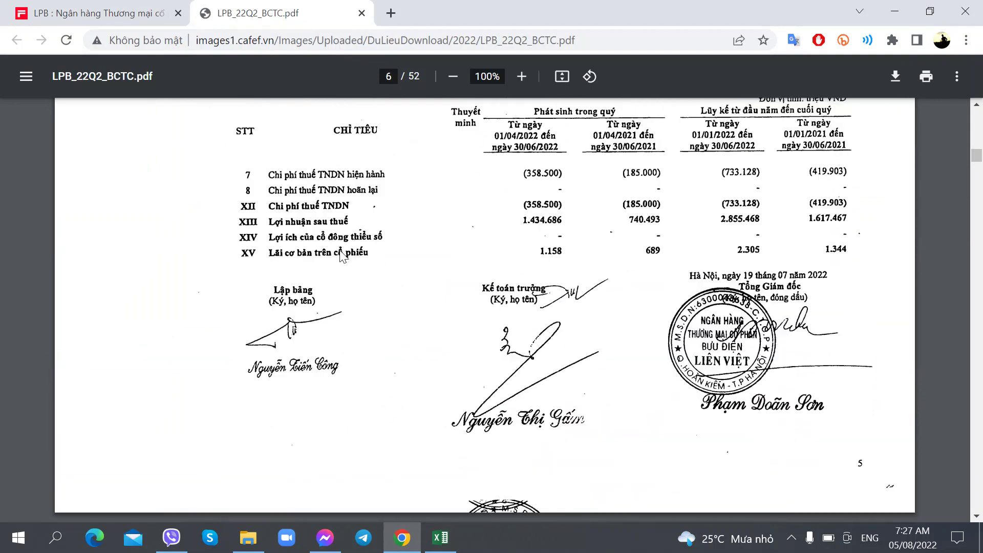
{"action": "scroll", "coordinate": [341, 254], "scroll_direction": "up", "scroll_amount": 2}
Add the Q2-2022 after-tax profit, 1434.686, to the formula in P7 of the LPB sheet in Excel.
{"action": "key", "text": "alt+Tab"}
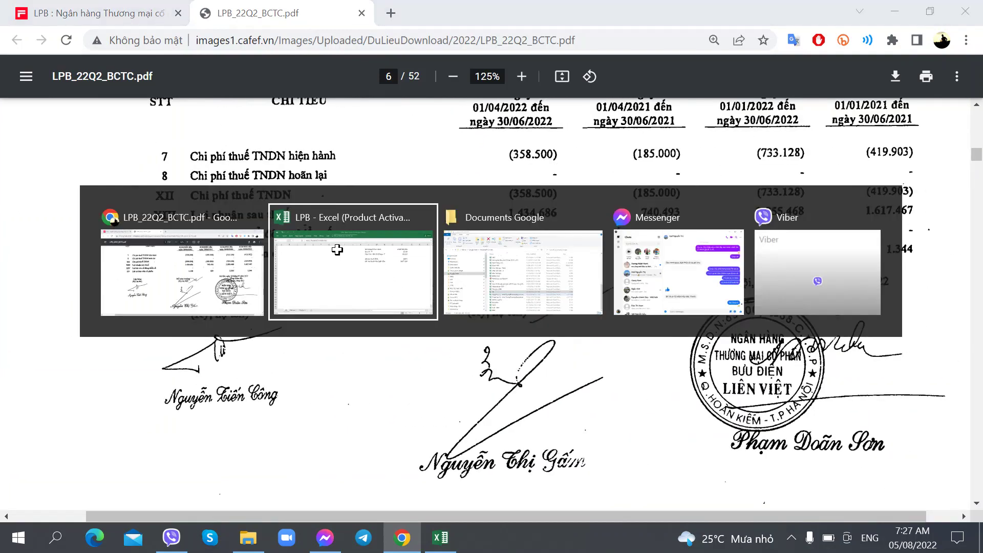
{"action": "left_click", "coordinate": [414, 68]}
{"action": "type", "text": "+644.71+1420.783+"}
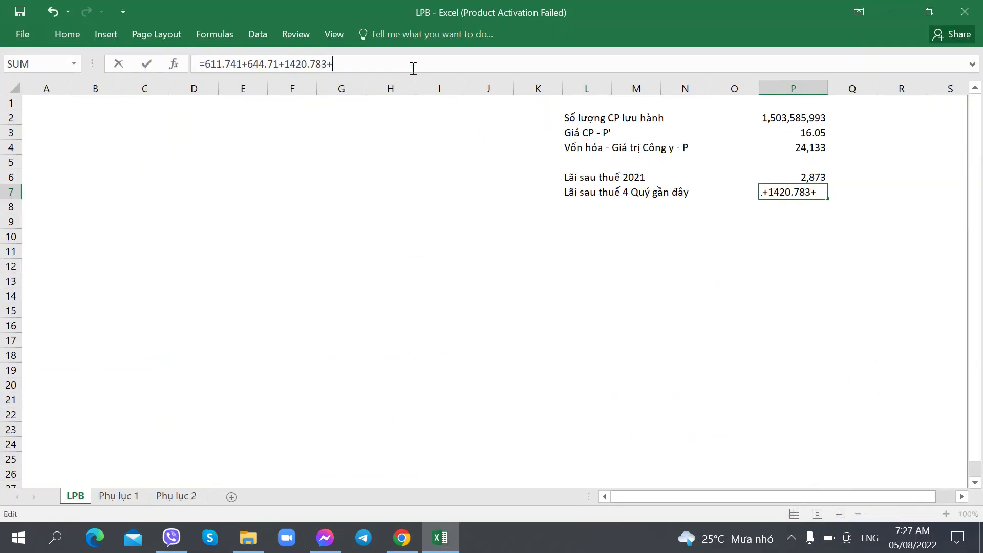
{"action": "type", "text": "1434."}
{"action": "key", "text": "alt+Tab"}
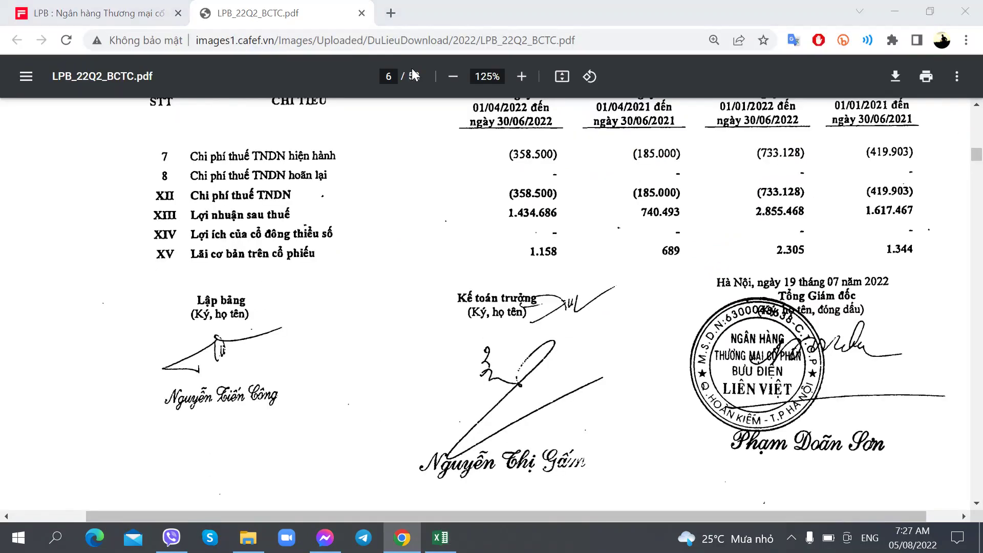
{"action": "key", "text": "alt+Tab"}
{"action": "type", "text": "6"}
{"action": "key", "text": "Tab"}
Copy P6's number format onto the four-quarter profit in P7.
{"action": "key", "text": "Left"}
{"action": "key", "text": "Up"}
{"action": "key", "text": "ctrl+c"}
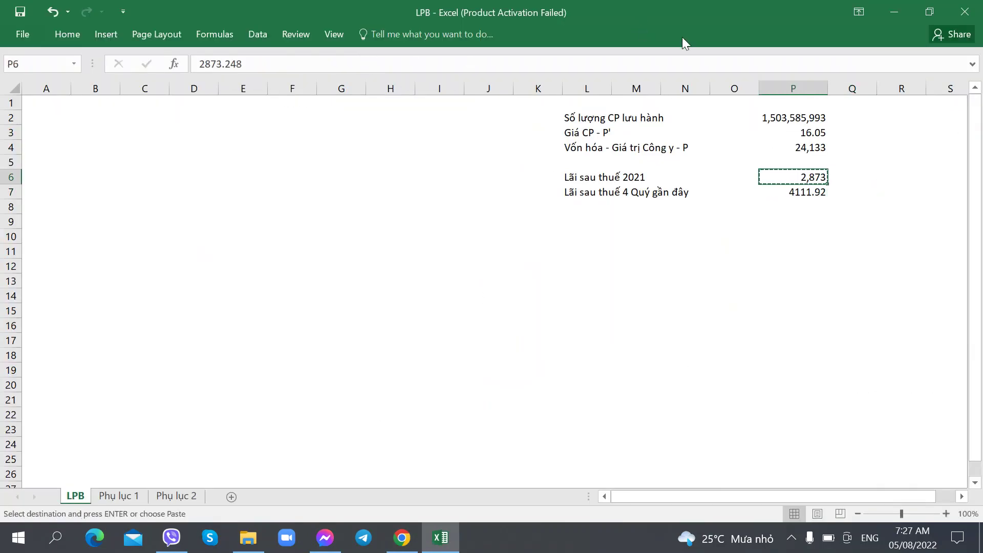
{"action": "left_click", "coordinate": [796, 187]}
{"action": "left_click", "coordinate": [918, 253]}
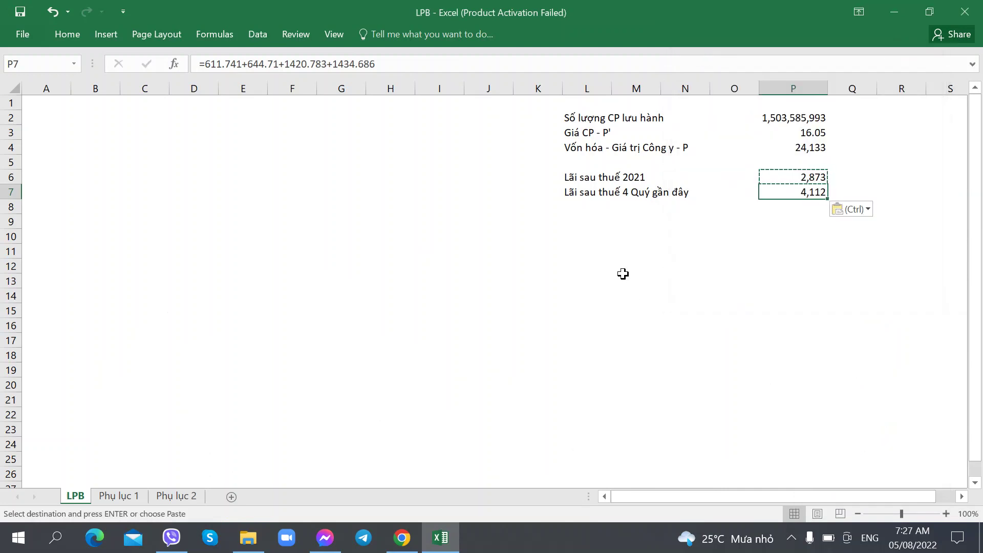
Label cell L8 "Lãi sau thuế - Kế hoạch 2022".
{"action": "left_click", "coordinate": [584, 210]}
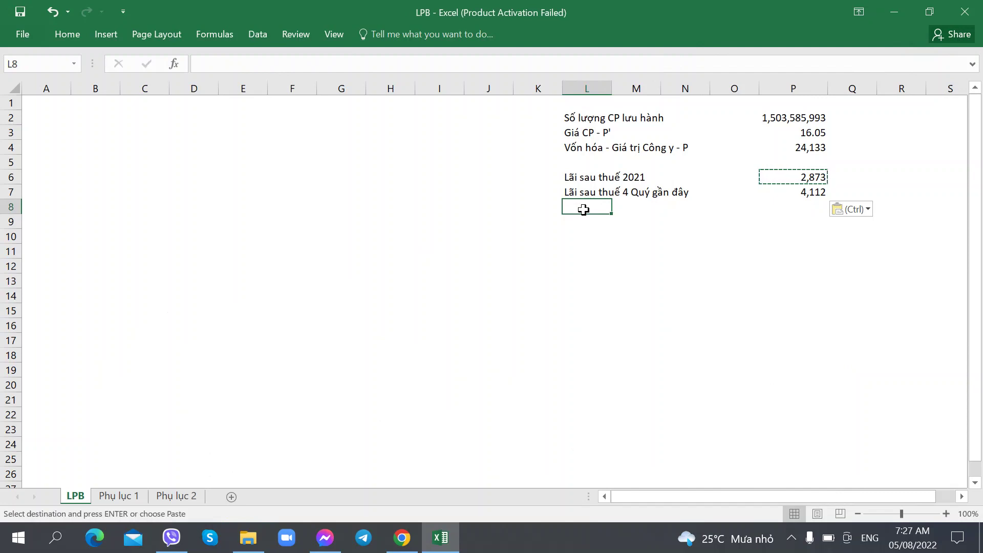
{"action": "key", "text": "Escape"}
{"action": "type", "text": "Lãi s"}
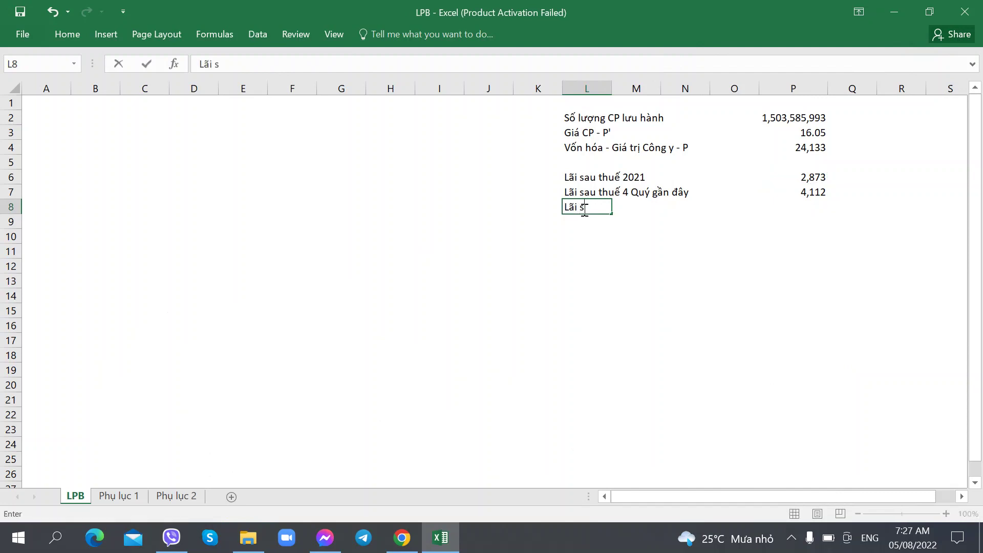
{"action": "type", "text": "au thuế 2020 "}
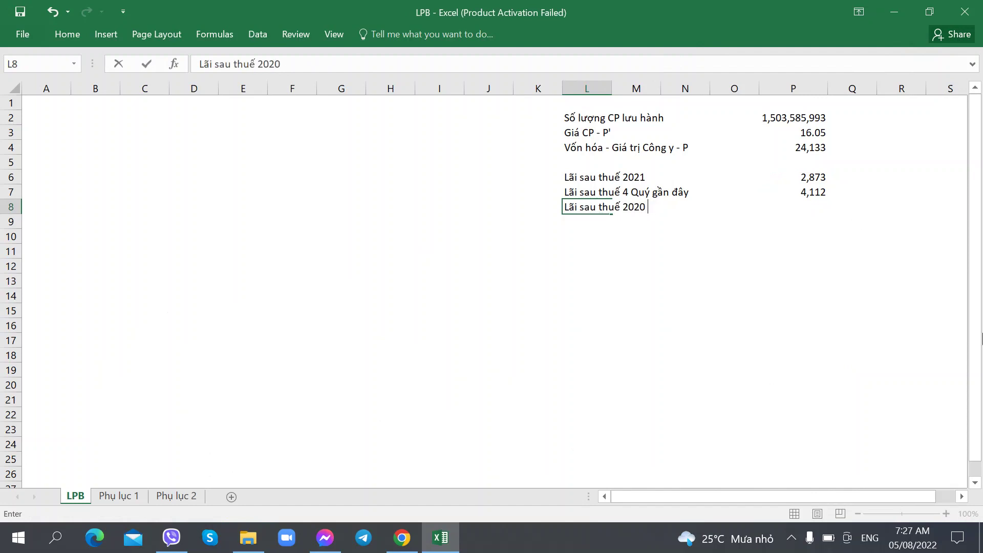
{"action": "type", "text": "- Keế hoạch 2"}
Select P8 for the planned profit and look up the 2022 business plan figures on LPB's CafeF page.
{"action": "key", "text": "Right"}
{"action": "key", "text": "Right"}
{"action": "key", "text": "Right"}
{"action": "key", "text": "Right"}
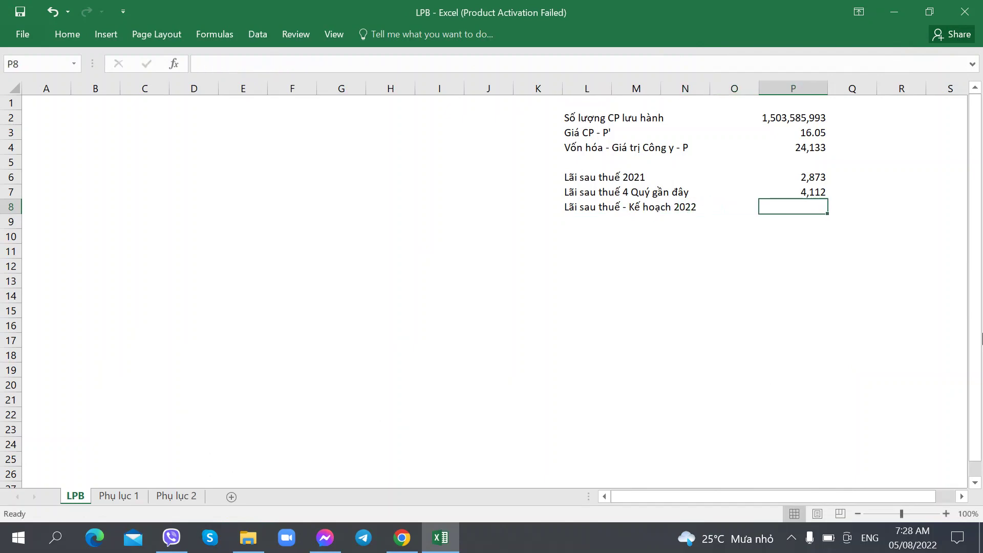
{"action": "key", "text": "alt+Tab"}
{"action": "left_click", "coordinate": [98, 13]}
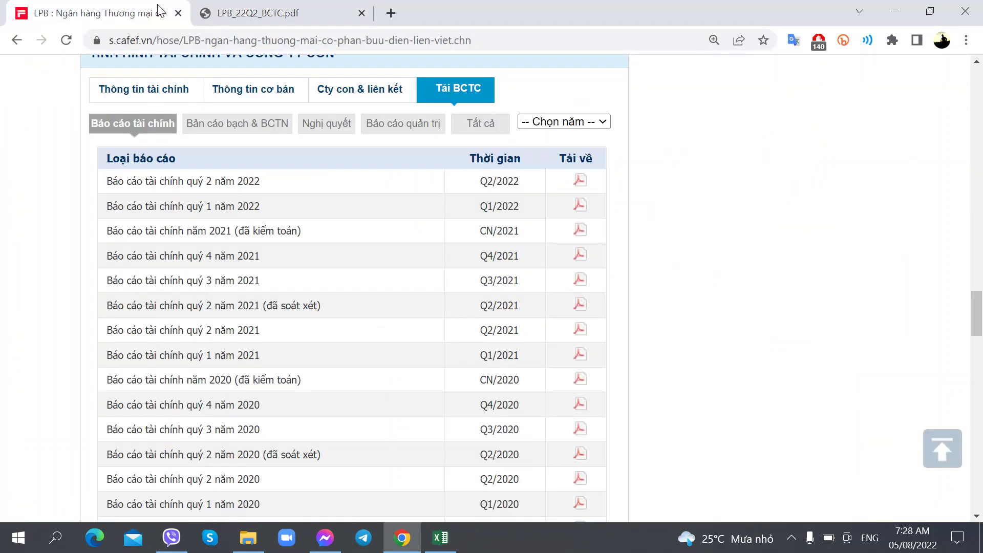
{"action": "scroll", "coordinate": [433, 247], "scroll_direction": "up", "scroll_amount": 10}
{"action": "scroll", "coordinate": [533, 293], "scroll_direction": "up", "scroll_amount": 8}
{"action": "scroll", "coordinate": [592, 297], "scroll_direction": "down", "scroll_amount": 1}
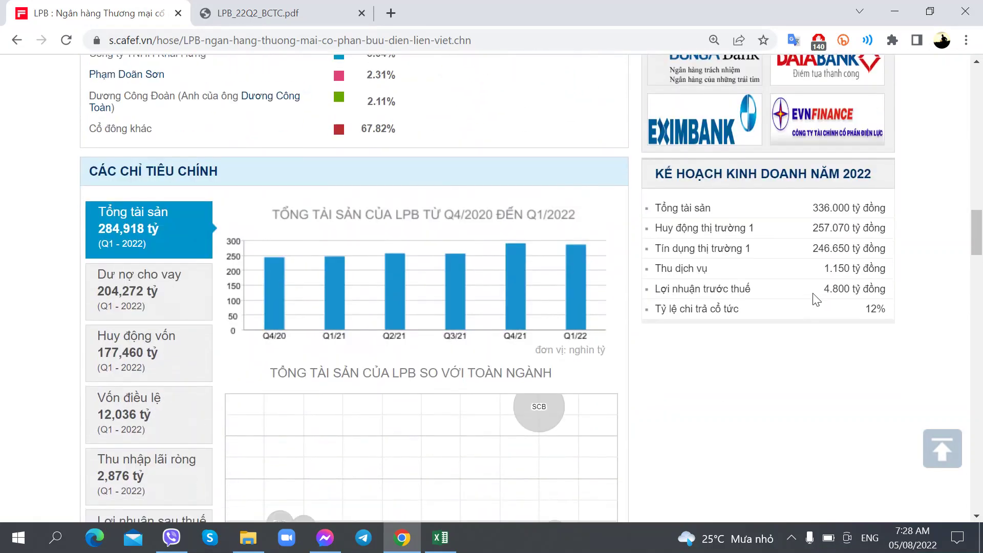
Open the annual shareholders' meeting resolution dated 28/04/2022 from CafeF's list of resolutions in a new tab.
{"action": "scroll", "coordinate": [582, 288], "scroll_direction": "down", "scroll_amount": 8}
{"action": "right_click", "coordinate": [581, 283]}
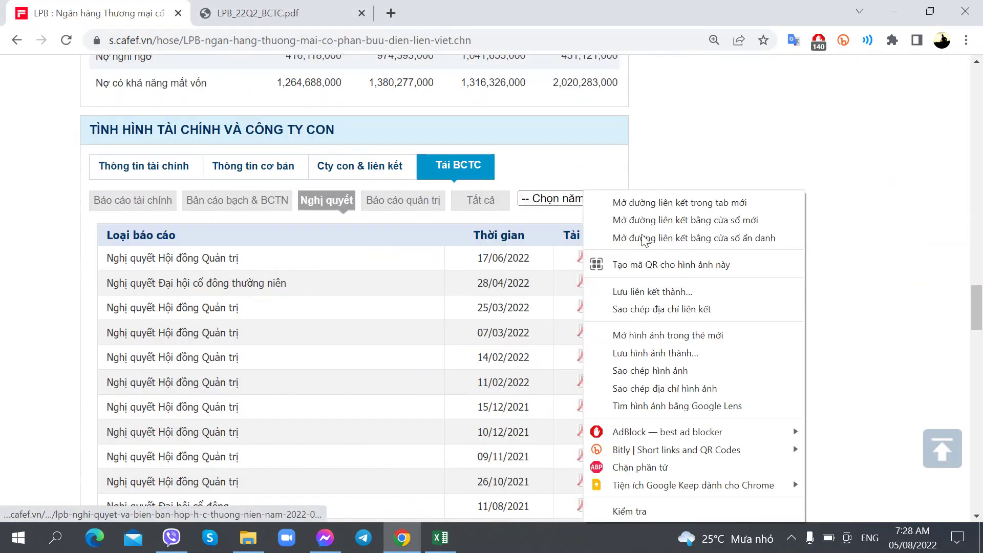
{"action": "left_click", "coordinate": [649, 204]}
{"action": "left_click", "coordinate": [486, 12]}
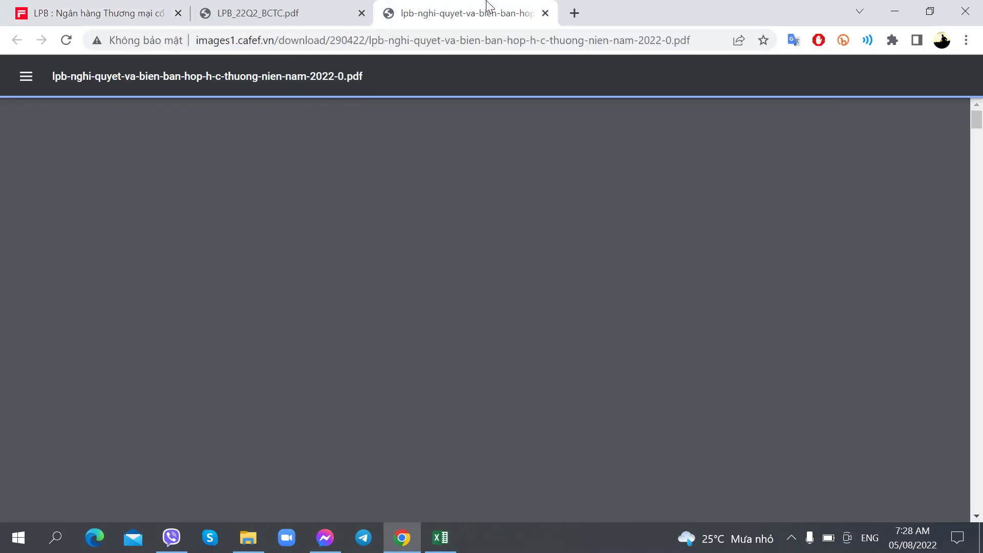
Examine the 2022 shareholders' meeting minutes and resolution for the planned 2022 profit.
{"action": "scroll", "coordinate": [489, 266], "scroll_direction": "down", "scroll_amount": 20}
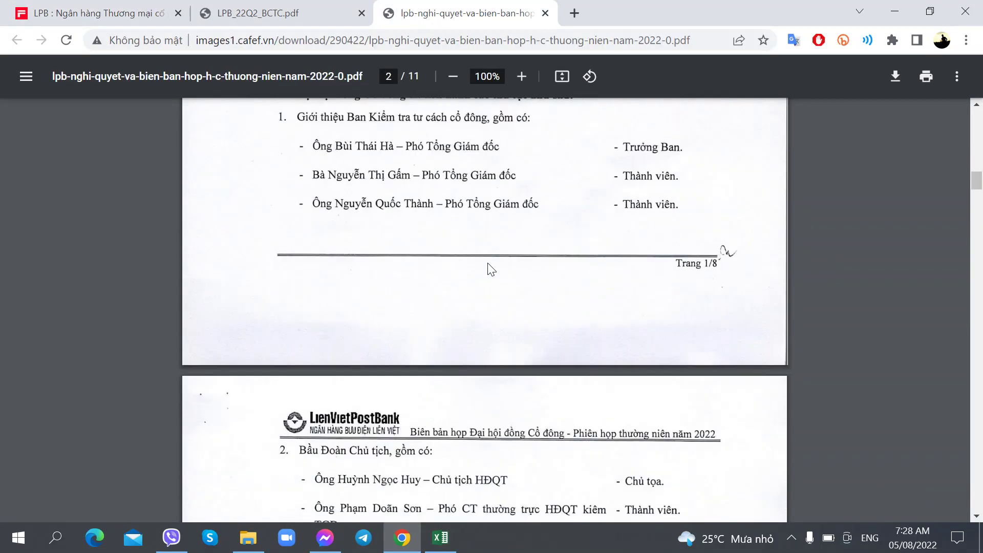
{"action": "scroll", "coordinate": [487, 263], "scroll_direction": "up", "scroll_amount": 3}
{"action": "scroll", "coordinate": [488, 262], "scroll_direction": "down", "scroll_amount": 15}
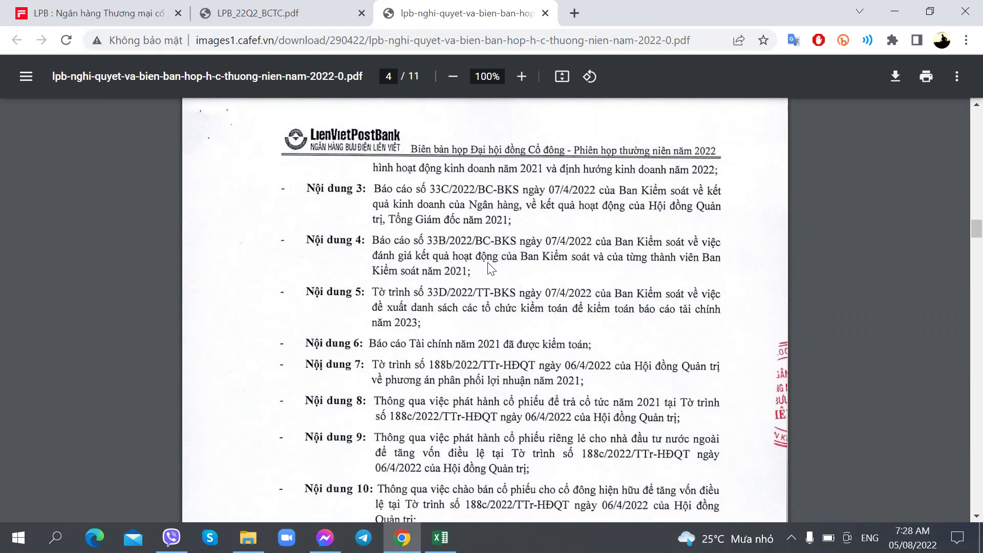
{"action": "scroll", "coordinate": [487, 263], "scroll_direction": "down", "scroll_amount": 20}
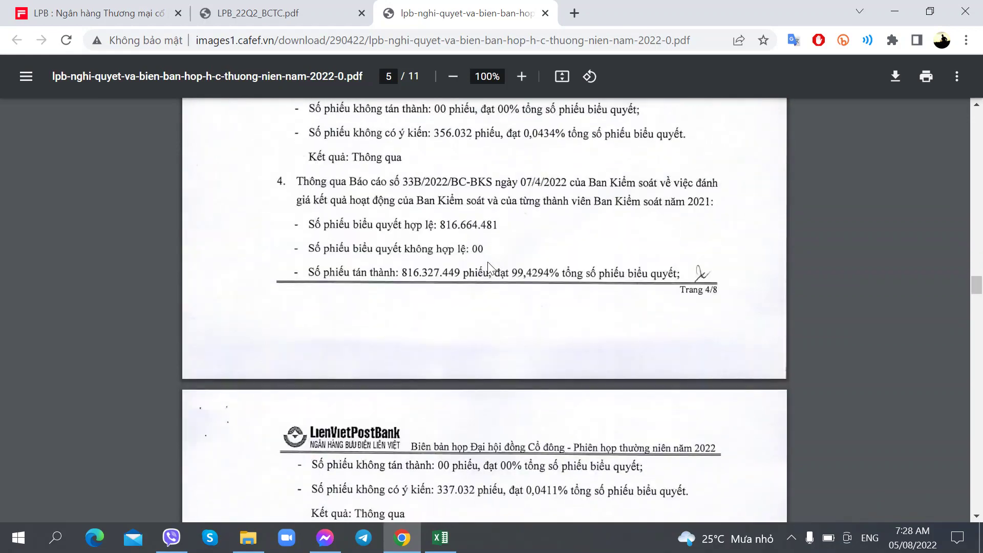
{"action": "scroll", "coordinate": [488, 265], "scroll_direction": "up", "scroll_amount": 5}
{"action": "scroll", "coordinate": [489, 266], "scroll_direction": "down", "scroll_amount": 20}
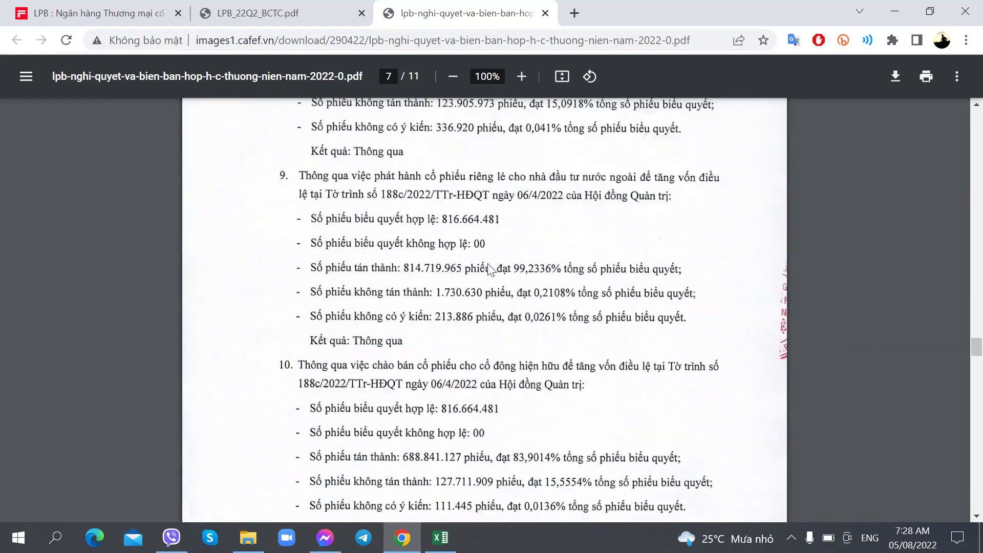
{"action": "scroll", "coordinate": [489, 267], "scroll_direction": "down", "scroll_amount": 20}
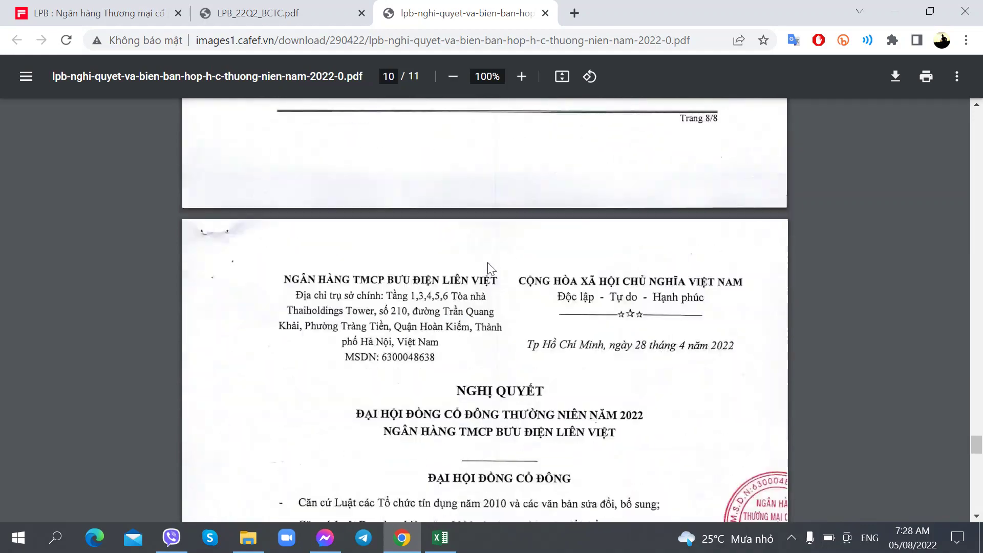
{"action": "scroll", "coordinate": [488, 264], "scroll_direction": "down", "scroll_amount": 12}
{"action": "scroll", "coordinate": [491, 267], "scroll_direction": "down", "scroll_amount": 10}
{"action": "scroll", "coordinate": [489, 266], "scroll_direction": "up", "scroll_amount": 20}
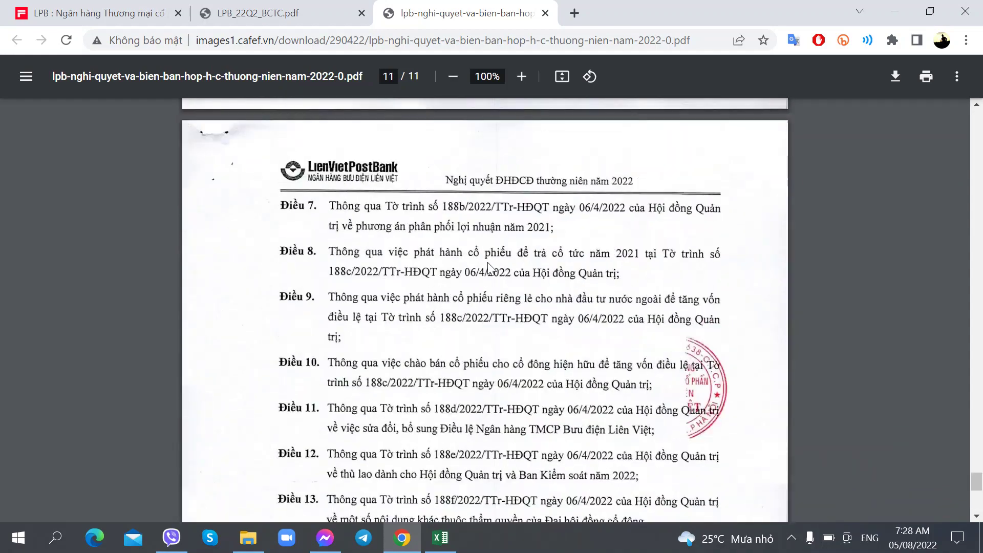
{"action": "scroll", "coordinate": [487, 262], "scroll_direction": "down", "scroll_amount": 6}
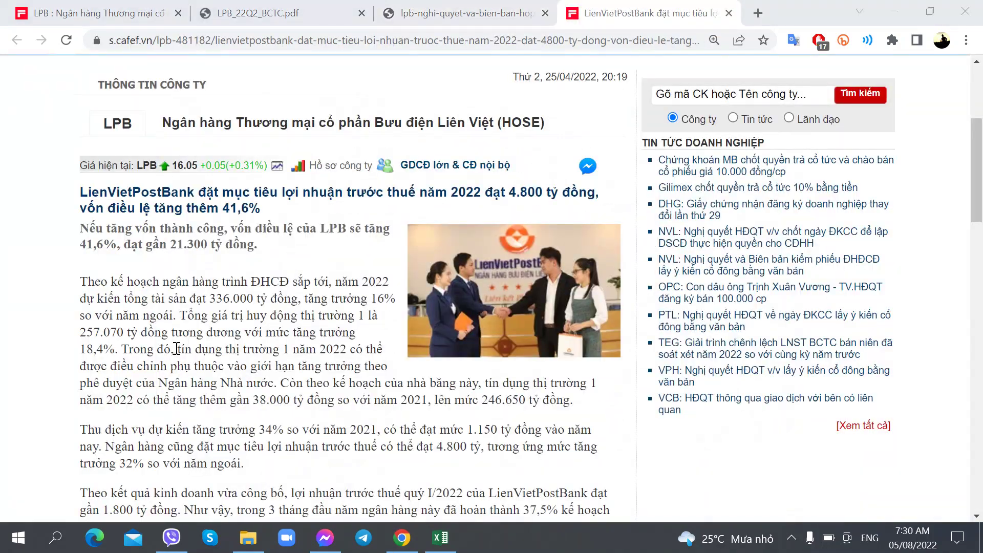
Examine the 2022 plan table in CafeF's article on LienVietPostBank's pre-tax profit target.
{"action": "scroll", "coordinate": [303, 266], "scroll_direction": "down", "scroll_amount": 6}
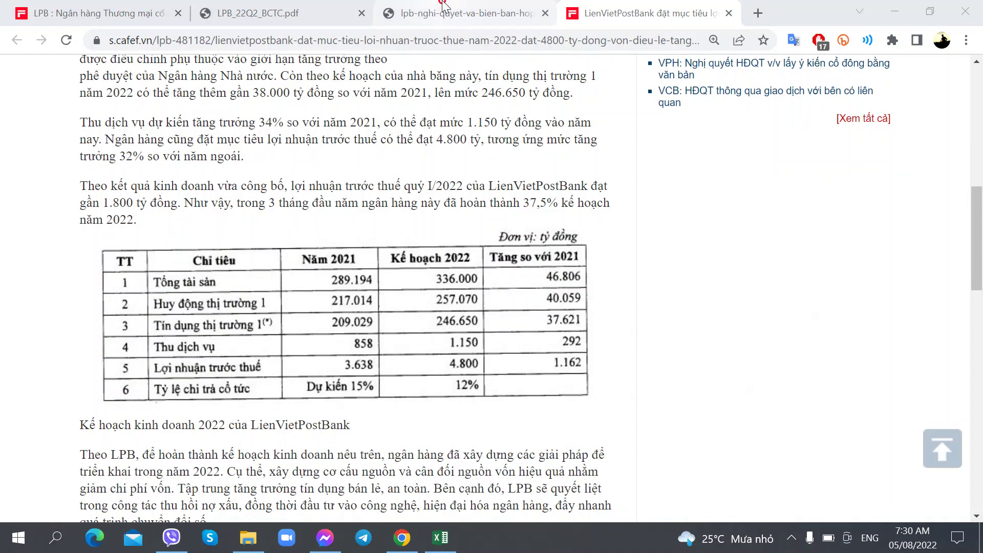
{"action": "left_click", "coordinate": [382, 6]}
{"action": "left_click", "coordinate": [102, 13]}
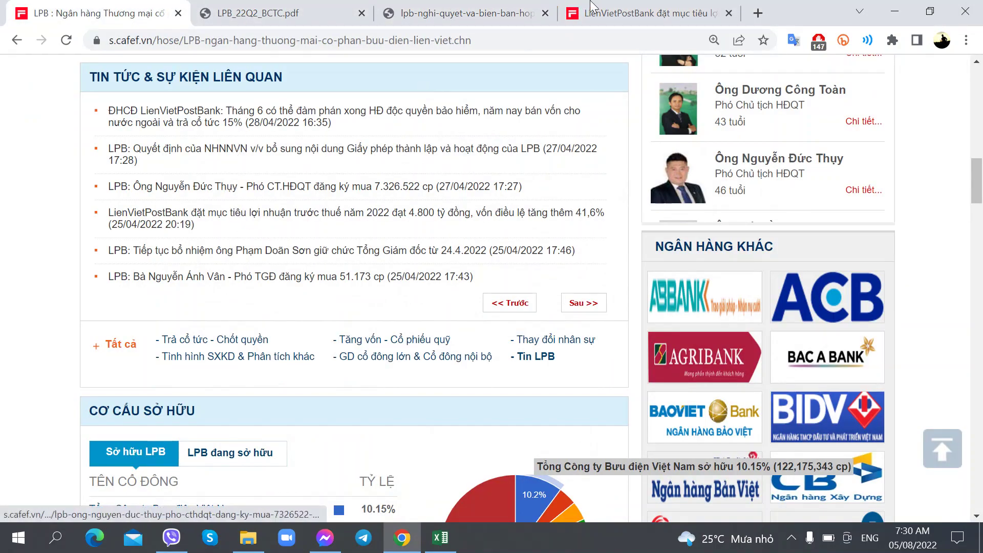
{"action": "left_click", "coordinate": [646, 13]}
{"action": "scroll", "coordinate": [363, 325], "scroll_direction": "down", "scroll_amount": 2}
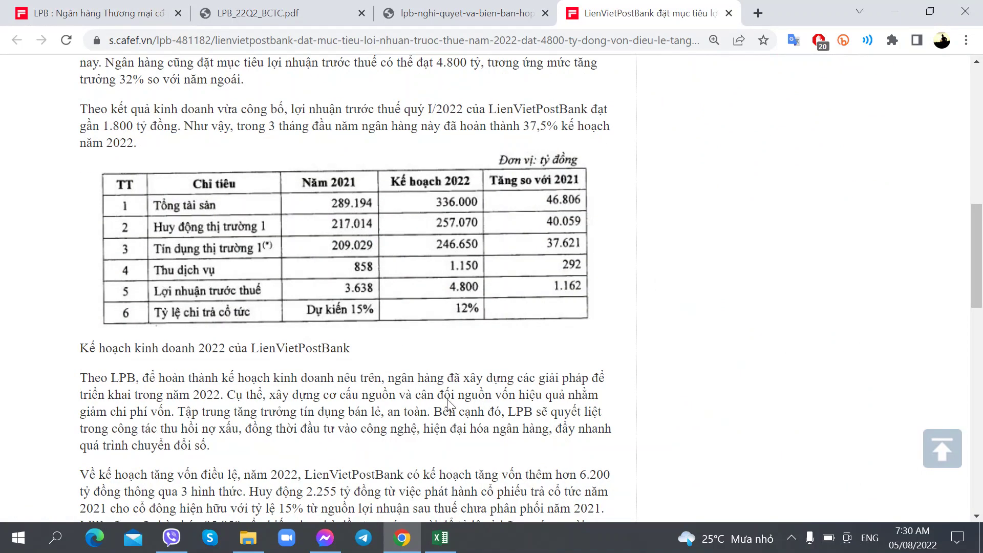
Enter a formula in P8 of the Excel sheet converting the planned 4800 pre-tax profit to 3840 after tax.
{"action": "left_click", "coordinate": [440, 538]}
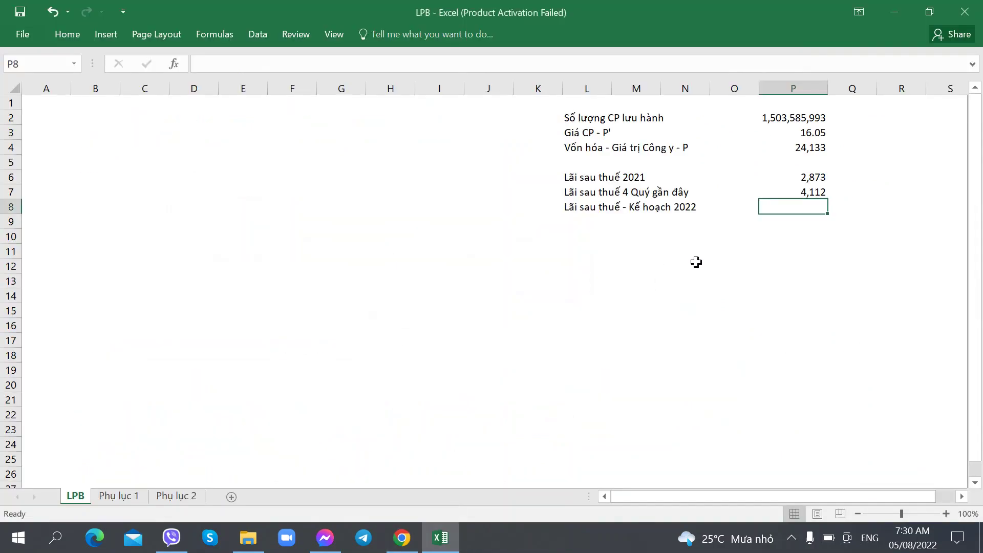
{"action": "type", "text": "480"}
{"action": "key", "text": "BackSpace"}
{"action": "key", "text": "BackSpace"}
{"action": "key", "text": "BackSpace"}
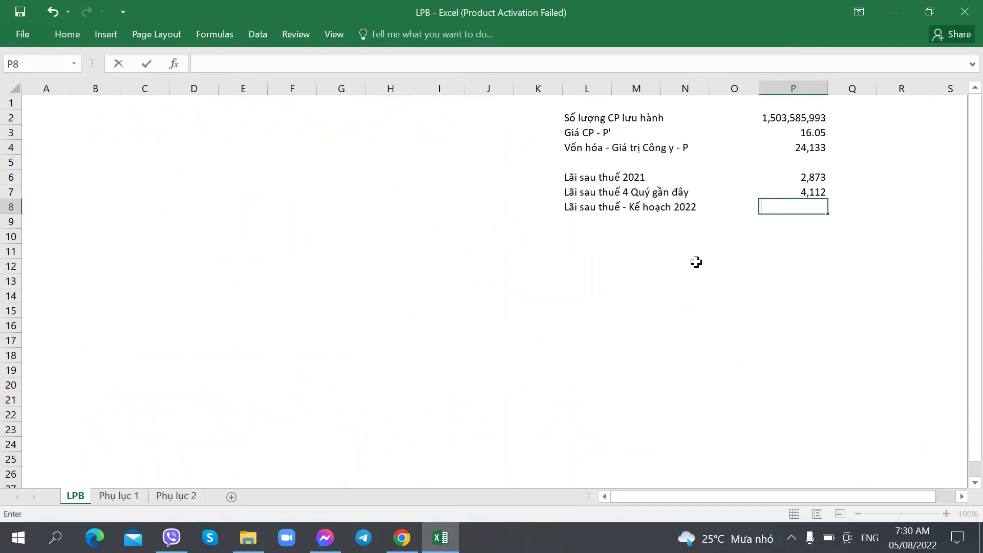
{"action": "type", "text": "=4800"}
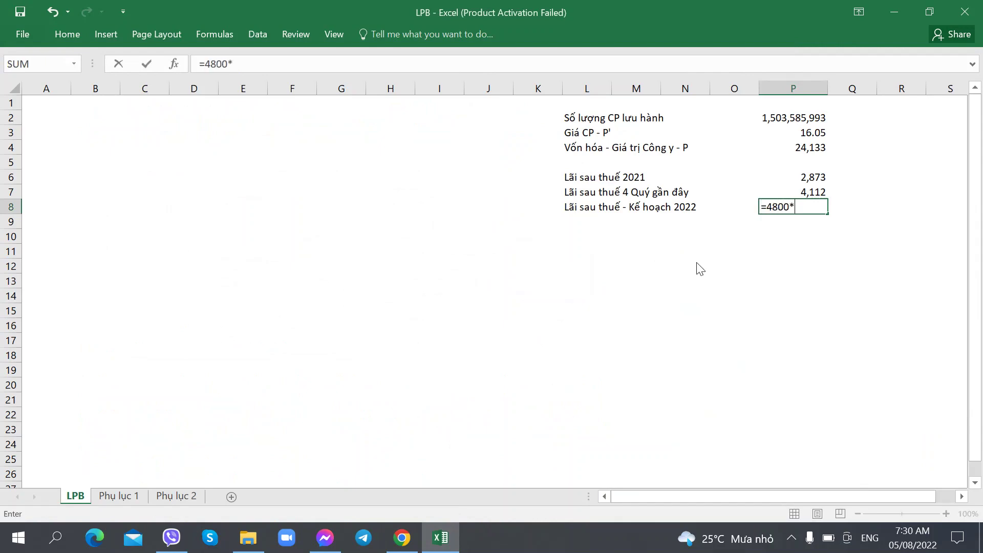
{"action": "type", "text": "*"}
{"action": "key", "text": "alt+Tab"}
{"action": "key", "text": "alt+Tab"}
{"action": "key", "text": "Return"}
{"action": "key", "text": "Up"}
{"action": "key", "text": "Right"}
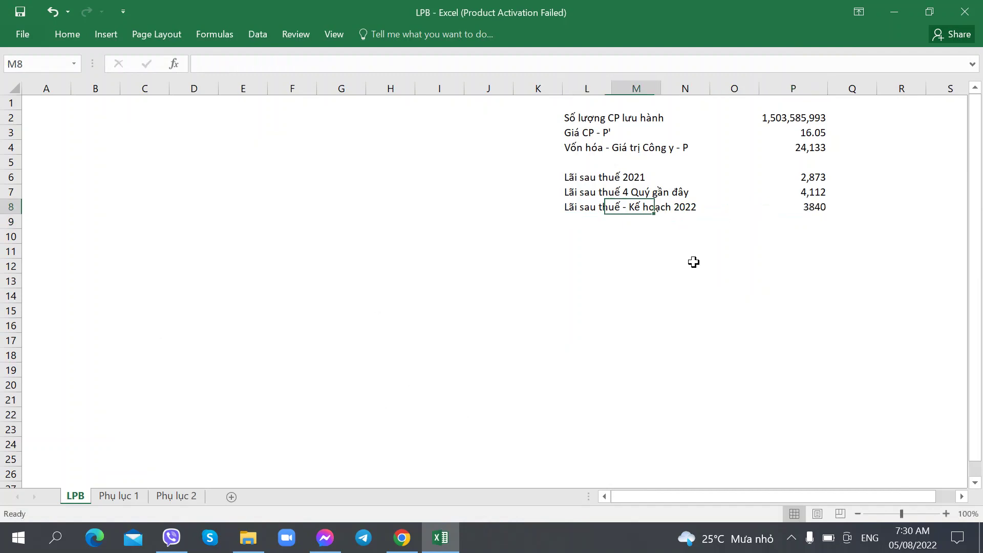
Apply the number format of P6 to the planned 2022 after-tax profit in P8.
{"action": "key", "text": "Right"}
{"action": "key", "text": "Right"}
{"action": "key", "text": "Up"}
{"action": "key", "text": "Right"}
{"action": "key", "text": "Up"}
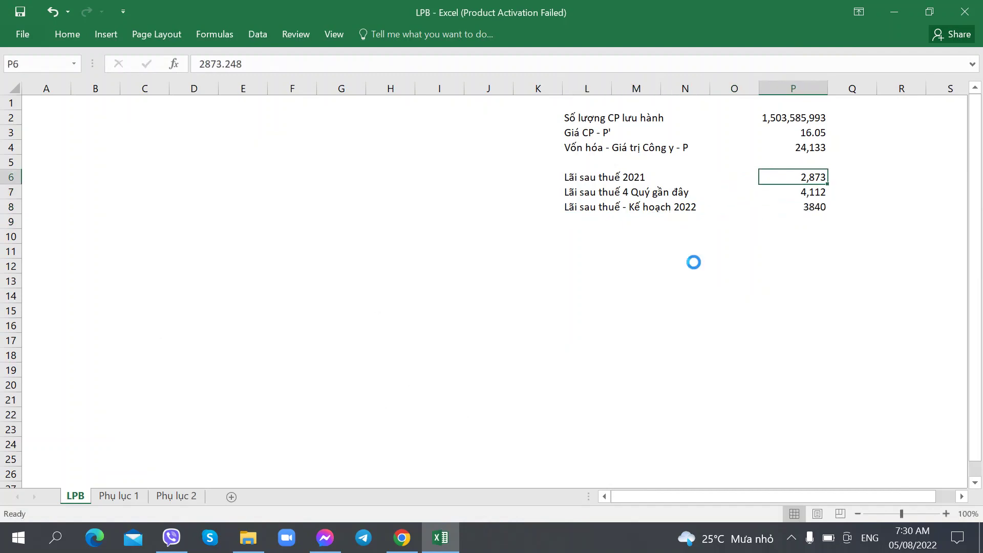
{"action": "key", "text": "ctrl+c"}
{"action": "key", "text": "Down"}
{"action": "key", "text": "Down"}
{"action": "key", "text": "ctrl+alt+v"}
{"action": "key", "text": "t"}
{"action": "key", "text": "Return"}
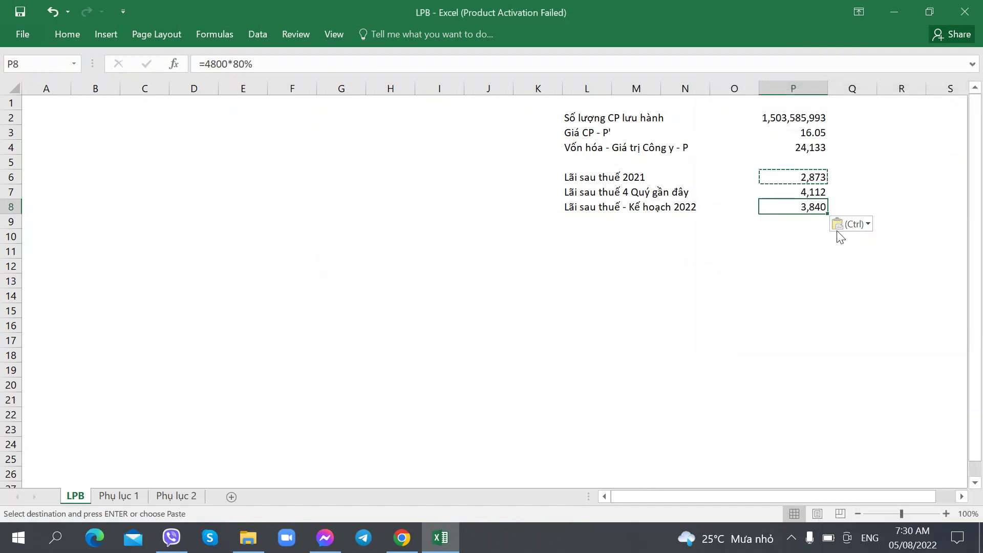
Enter the label "Hệ số Định giá E/P" in L9.
{"action": "key", "text": "Down"}
{"action": "key", "text": "Left"}
{"action": "key", "text": "Left"}
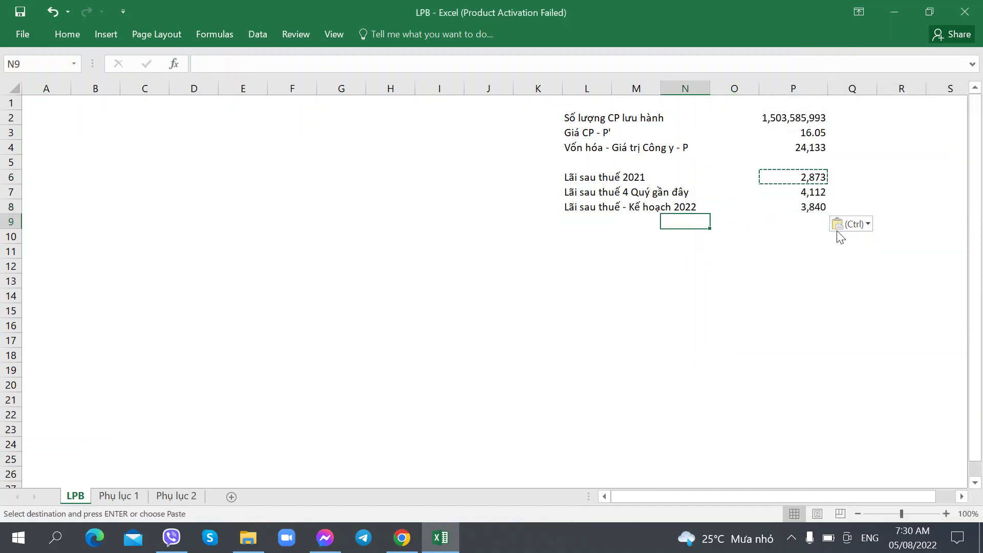
{"action": "left_click", "coordinate": [589, 226]}
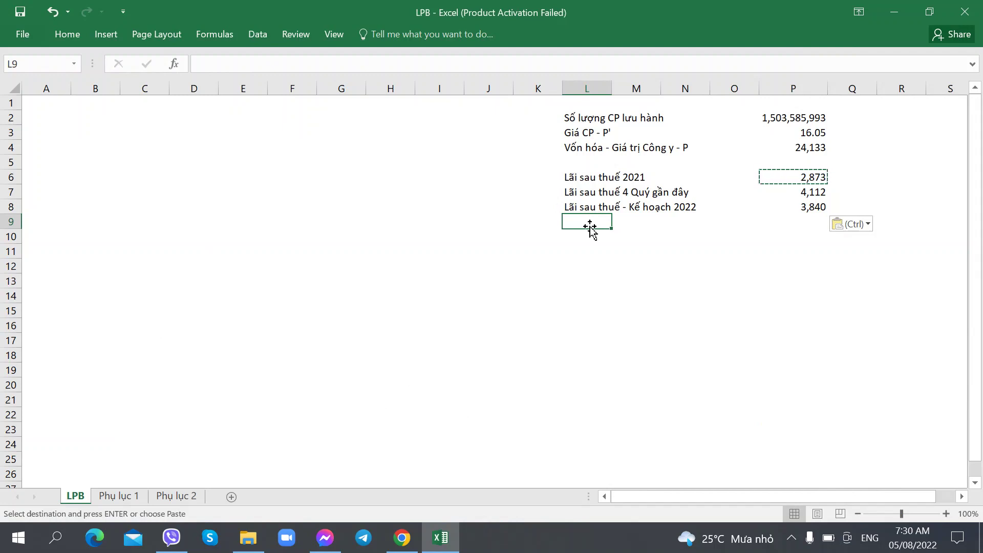
{"action": "type", "text": "Hệ số Định giá E/P"}
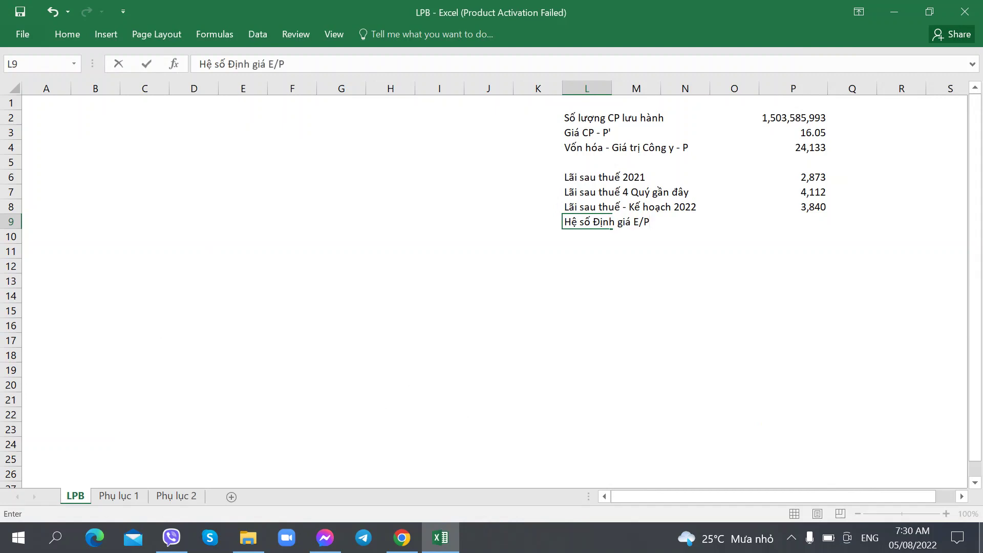
Calculate the E/P ratio in P9 with the formula =P7/P4.
{"action": "key", "text": "Right"}
{"action": "key", "text": "Right"}
{"action": "key", "text": "Right"}
{"action": "key", "text": "Right"}
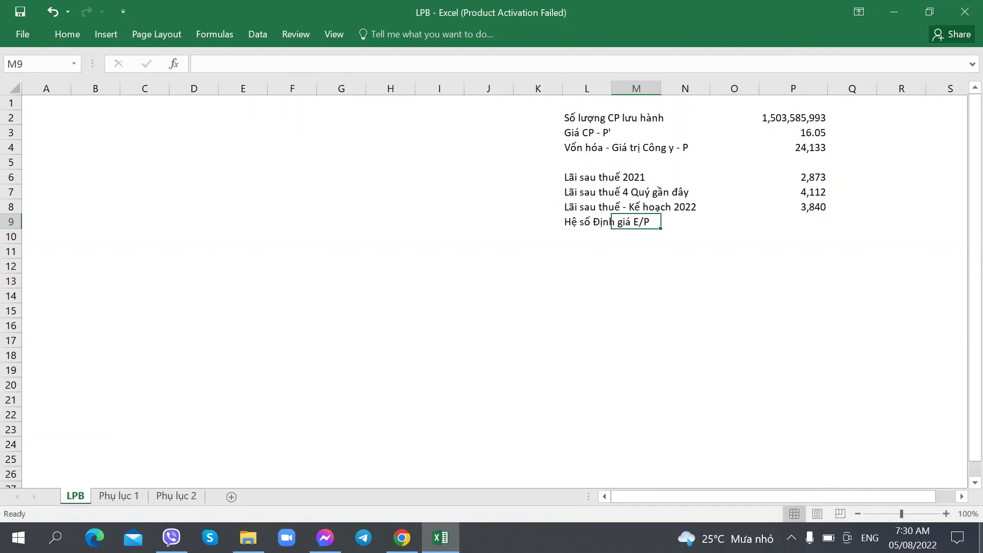
{"action": "key", "text": "Left"}
{"action": "key", "text": "Right"}
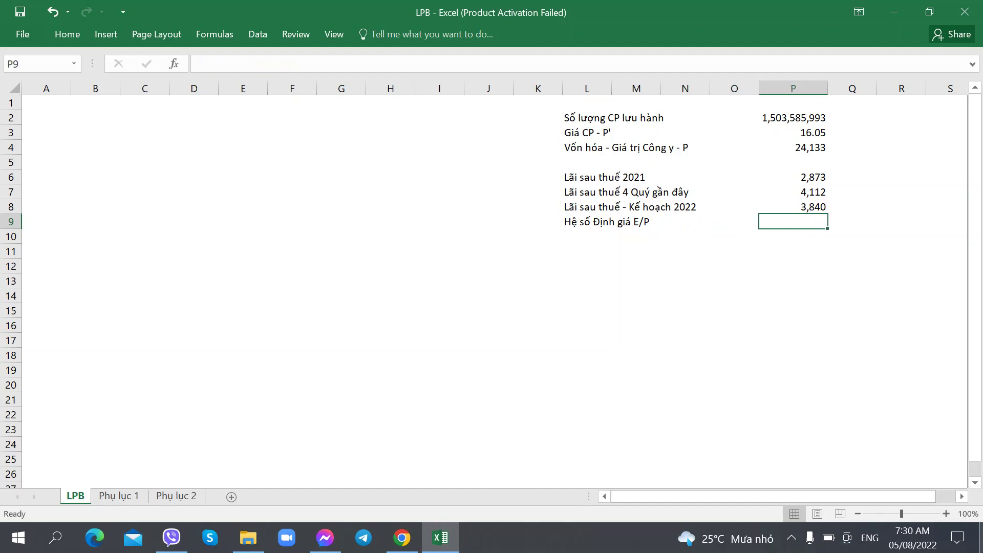
{"action": "type", "text": "="}
{"action": "key", "text": "Up"}
{"action": "key", "text": "Up"}
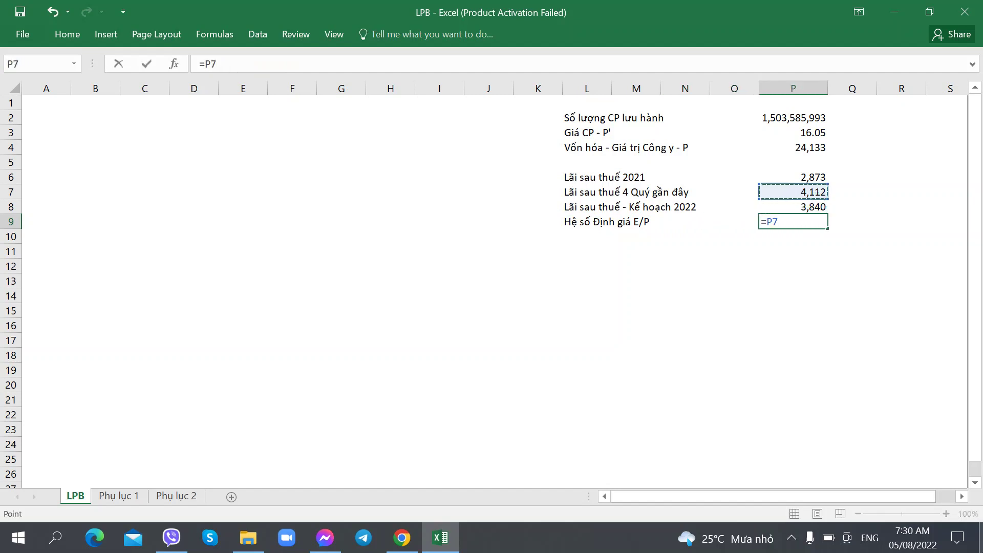
{"action": "type", "text": "/"}
{"action": "key", "text": "Up"}
{"action": "key", "text": "Up"}
{"action": "key", "text": "Up"}
{"action": "key", "text": "Up"}
{"action": "key", "text": "Up"}
{"action": "key", "text": "Return"}
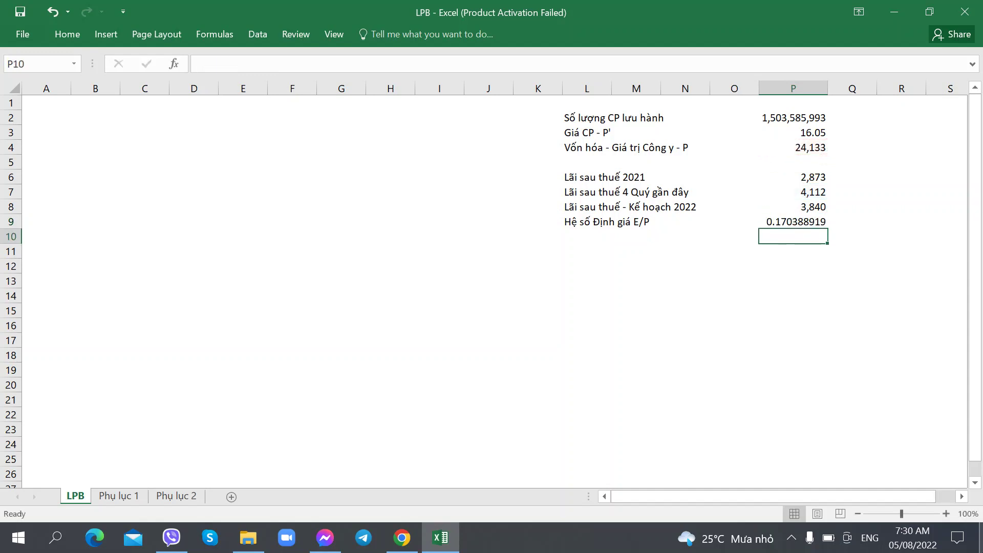
Format the E/P ratio in P9 as a percentage with 2 decimal places.
{"action": "key", "text": "Up"}
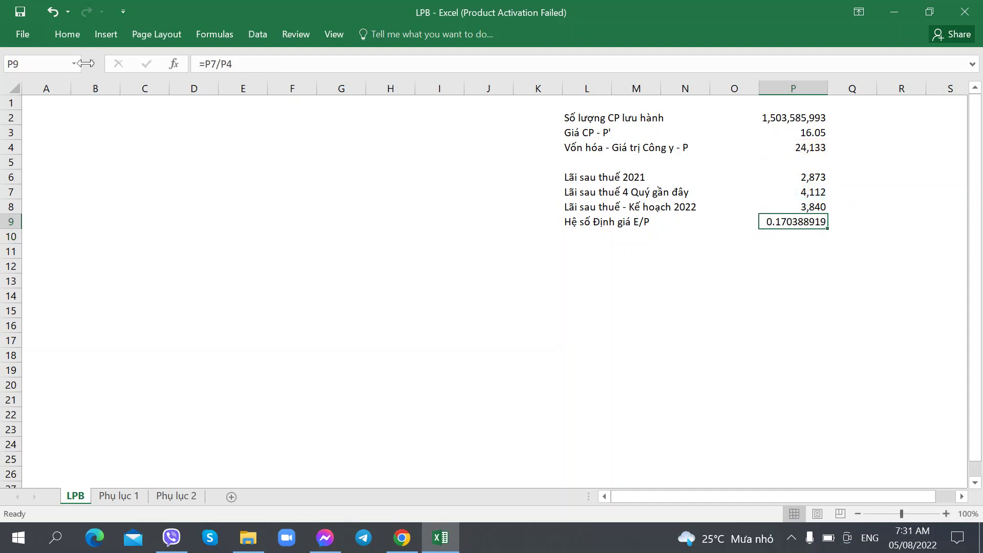
{"action": "key", "text": "ctrl+1"}
{"action": "left_click", "coordinate": [76, 144]}
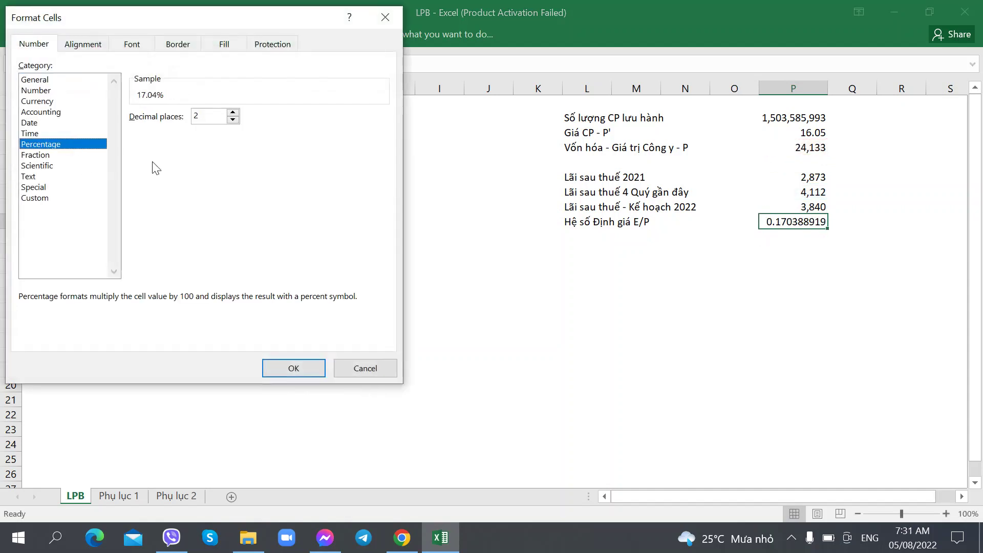
{"action": "left_click", "coordinate": [294, 368]}
{"action": "left_click", "coordinate": [587, 310]}
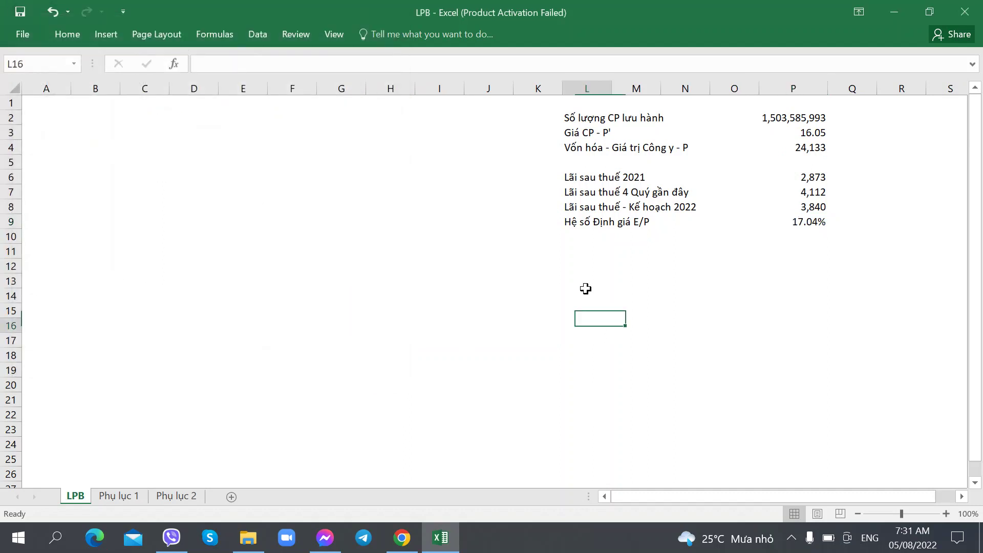
Enter the label "Hệ số Định giá P/E" in L10.
{"action": "left_click", "coordinate": [591, 237]}
{"action": "type", "text": "Hệ số Địn"}
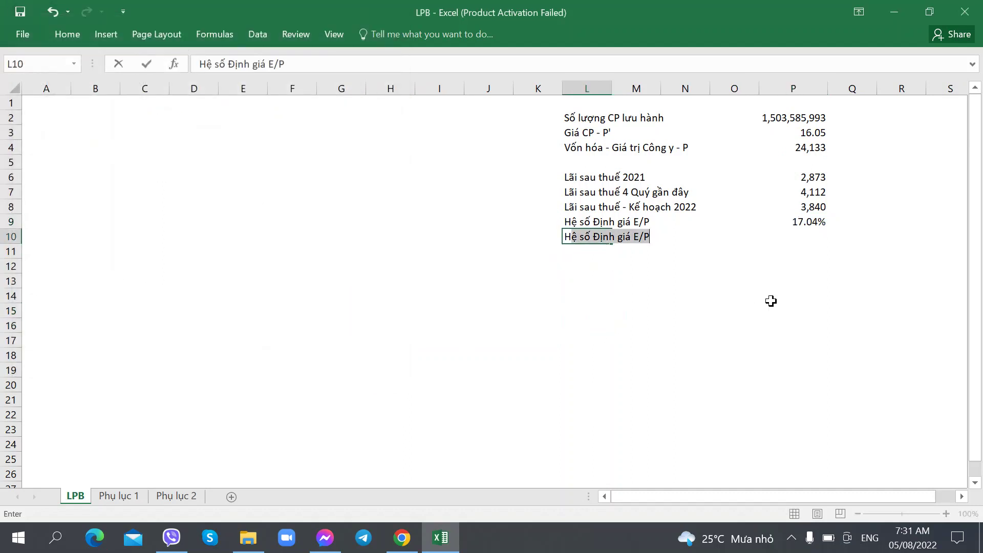
{"action": "type", "text": "h giá "}
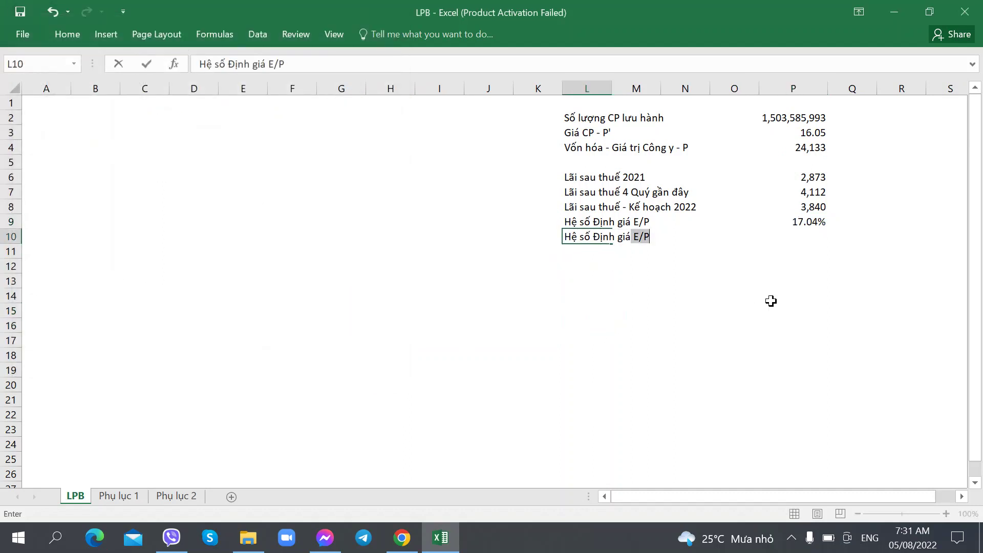
{"action": "type", "text": "P/E"}
Calculate the P/E ratio in P10 with the formula =P4/P7.
{"action": "key", "text": "Right"}
{"action": "key", "text": "Right"}
{"action": "key", "text": "Right"}
{"action": "key", "text": "Right"}
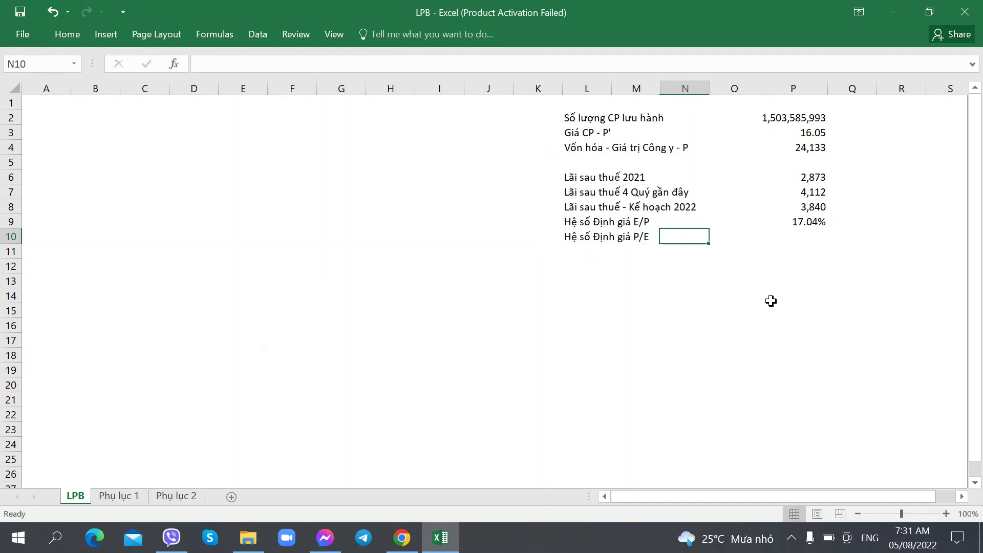
{"action": "type", "text": "="}
{"action": "key", "text": "Up"}
{"action": "key", "text": "Up"}
{"action": "key", "text": "Up"}
{"action": "key", "text": "Up"}
{"action": "key", "text": "Up"}
{"action": "key", "text": "Up"}
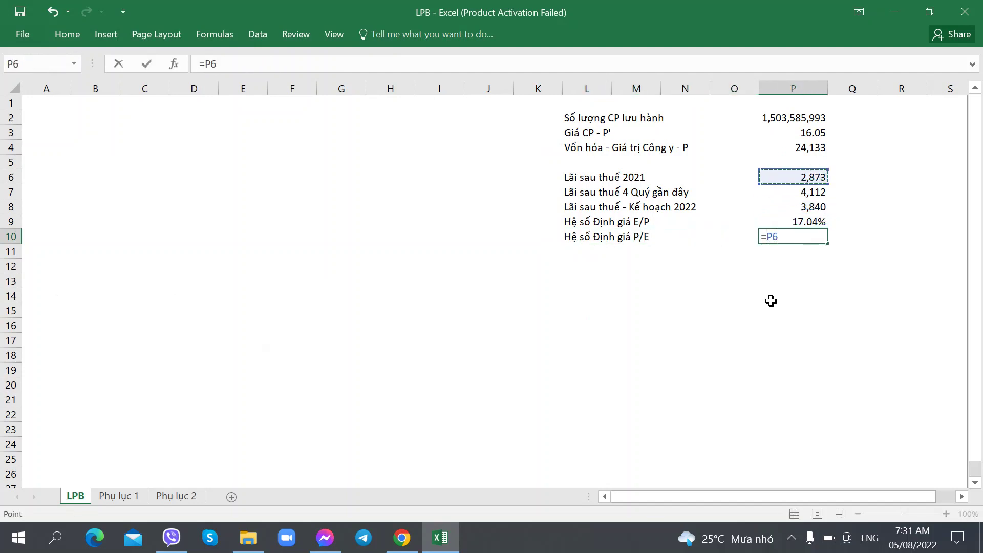
{"action": "type", "text": "/"}
{"action": "key", "text": "Up"}
{"action": "key", "text": "Up"}
{"action": "key", "text": "Up"}
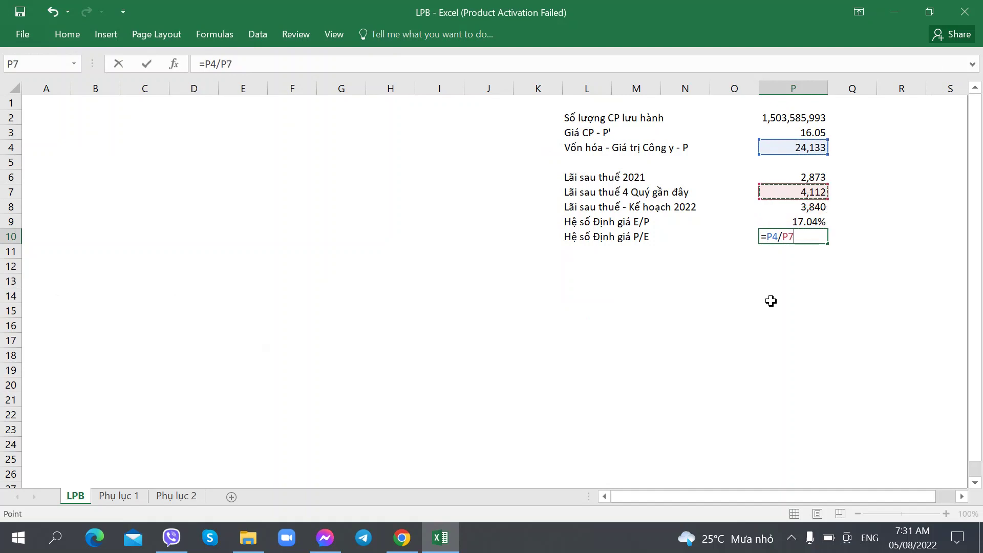
{"action": "key", "text": "ctrl+Return"}
Reduce the P/E ratio in P10 to two decimal places.
{"action": "key", "text": "Left"}
{"action": "key", "text": "Left"}
{"action": "key", "text": "Left"}
{"action": "key", "text": "Left"}
{"action": "key", "text": "Right"}
{"action": "key", "text": "Right"}
{"action": "key", "text": "Right"}
{"action": "key", "text": "Right"}
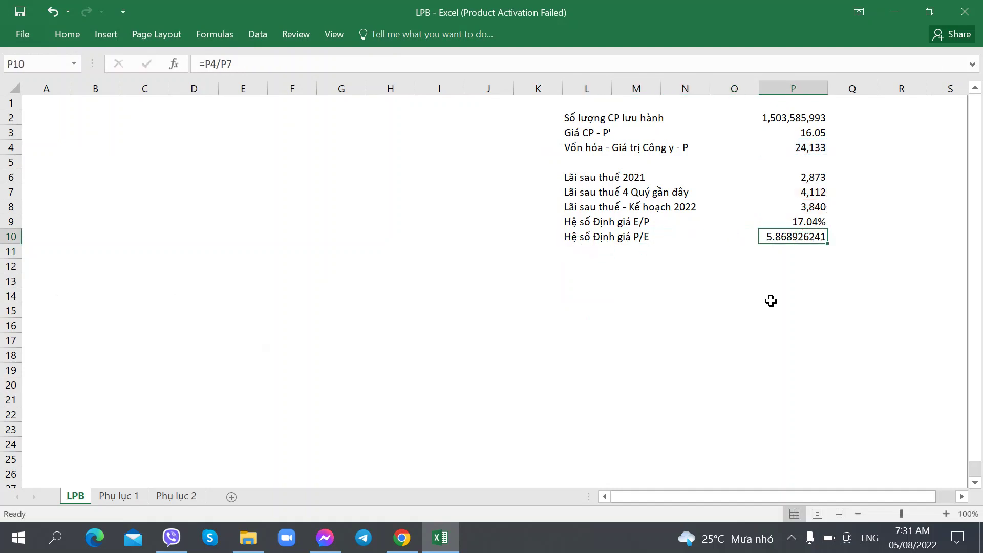
{"action": "left_click", "coordinate": [64, 33]}
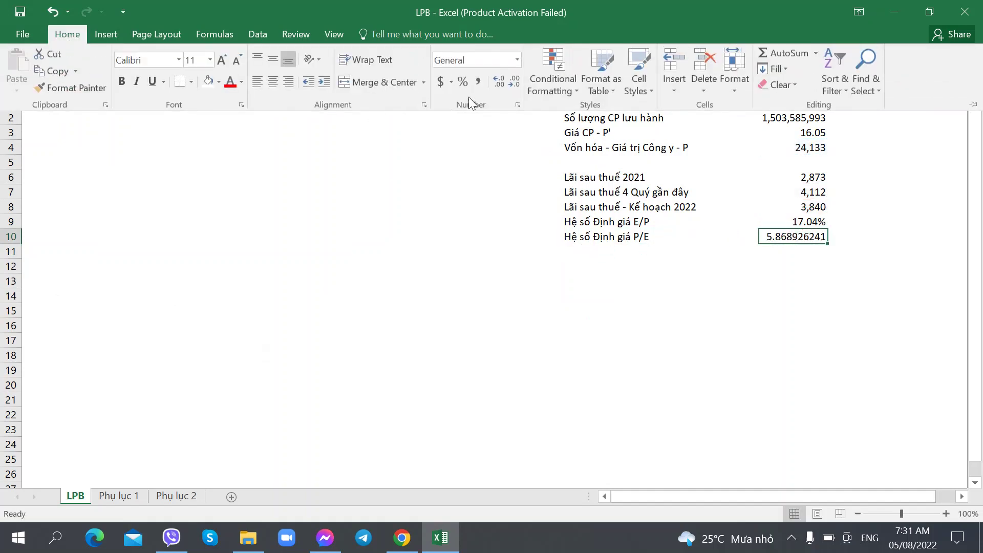
{"action": "left_click", "coordinate": [516, 85]}
{"action": "left_click", "coordinate": [515, 85]}
{"action": "left_click", "coordinate": [515, 85]}
{"action": "left_click", "coordinate": [515, 85]}
{"action": "left_click", "coordinate": [515, 85]}
{"action": "left_click", "coordinate": [515, 85]}
{"action": "left_click", "coordinate": [515, 85]}
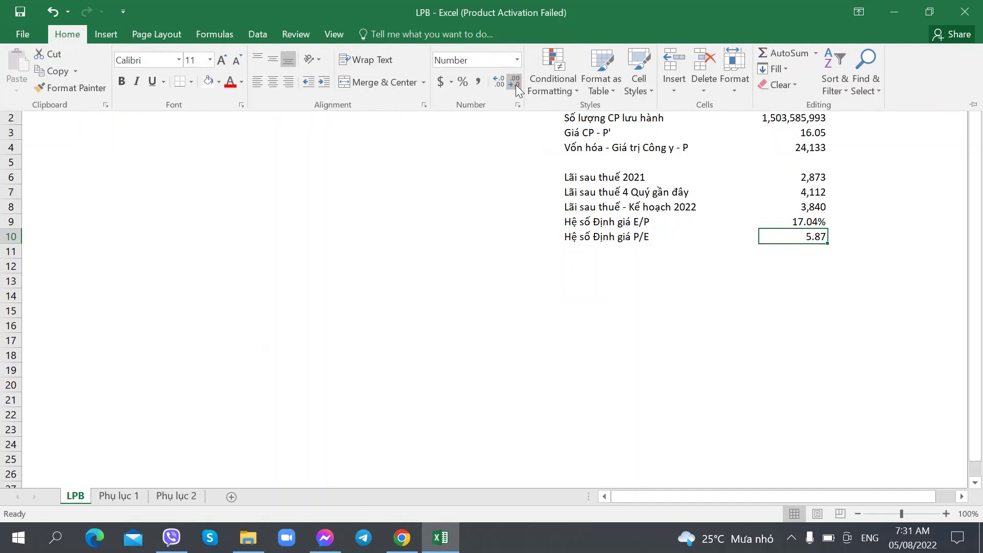
Enter the label "Tỷ lệ Lãi thuế / Vốn Điều lệ" in L12.
{"action": "left_click", "coordinate": [583, 262]}
{"action": "left_click", "coordinate": [581, 265]}
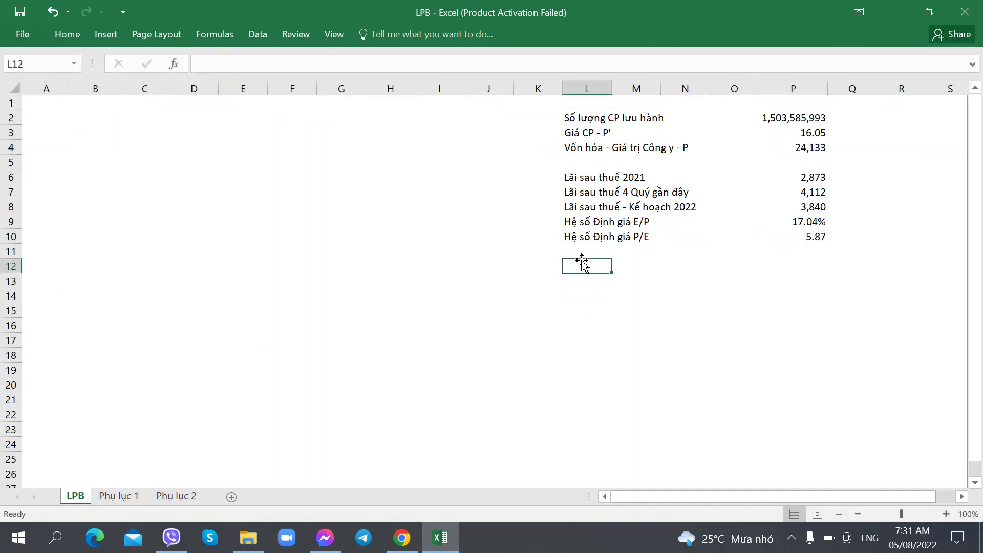
{"action": "type", "text": "Tỷ"}
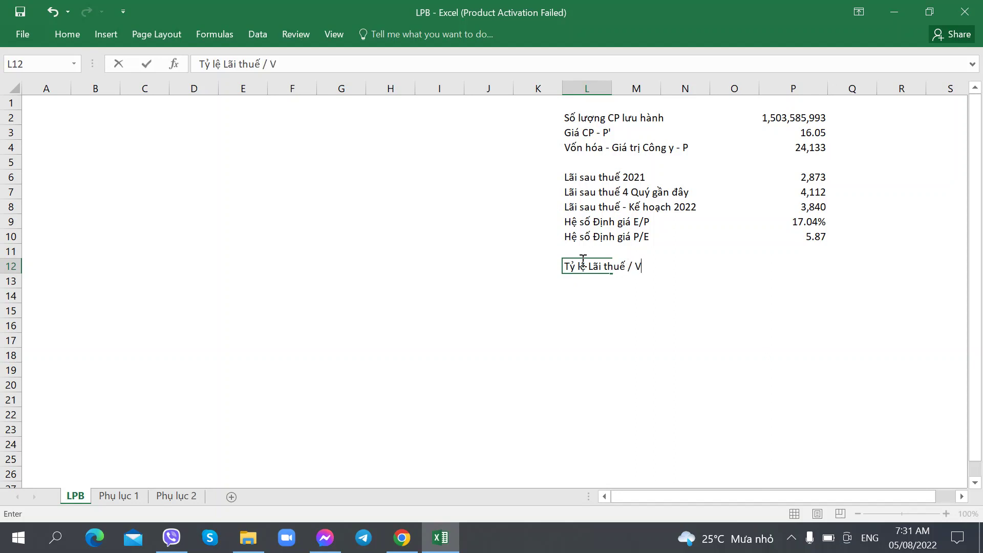
{"action": "type", "text": "lệ"}
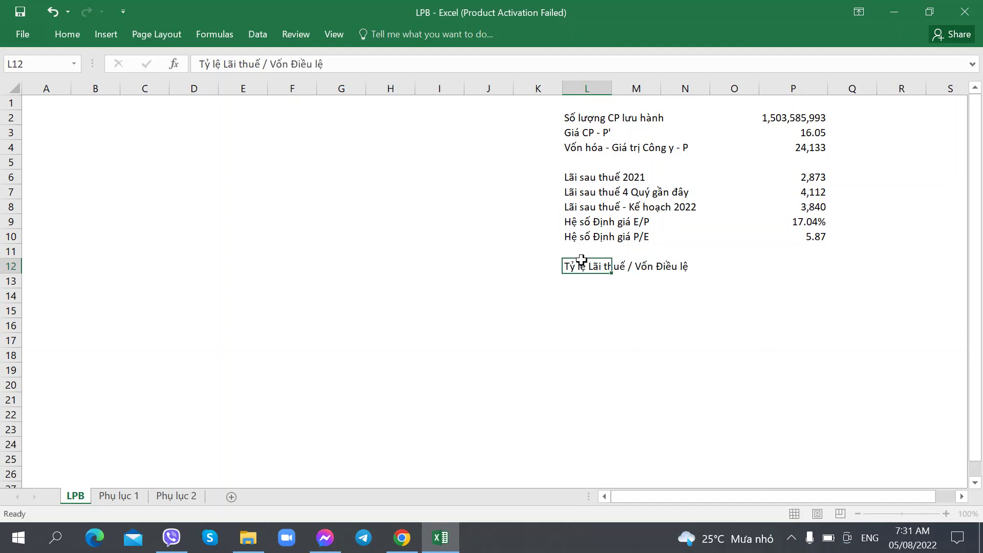
{"action": "key", "text": "Tab"}
Start a formula in P12 that divides the 2021 after-tax profit in P6.
{"action": "left_click", "coordinate": [797, 265]}
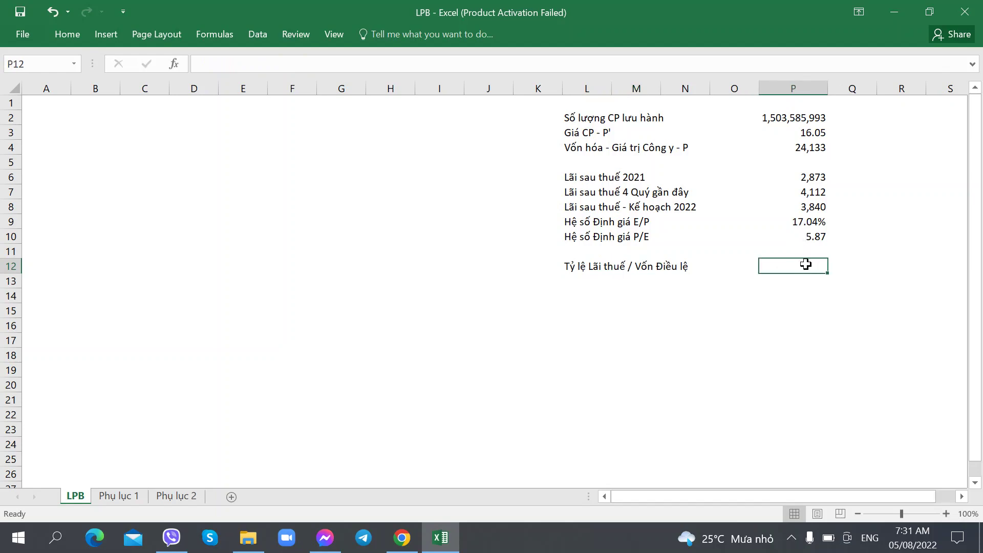
{"action": "type", "text": "="}
{"action": "left_click", "coordinate": [811, 177]}
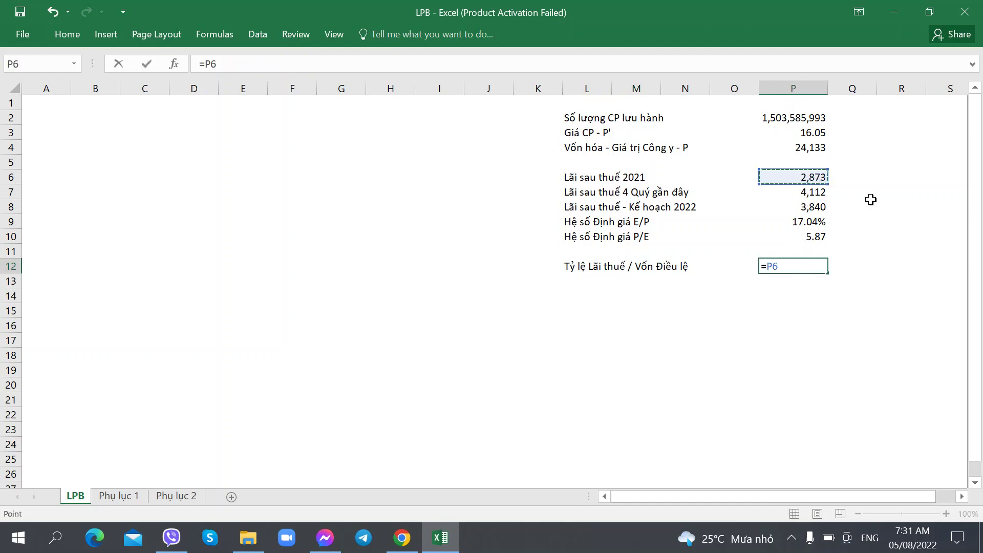
{"action": "type", "text": "/"}
Switch to Chrome and find the charter capital (Vốn điều lệ) on the balance sheet in LPB_22Q2_BCTC.pdf.
{"action": "left_click", "coordinate": [402, 538]}
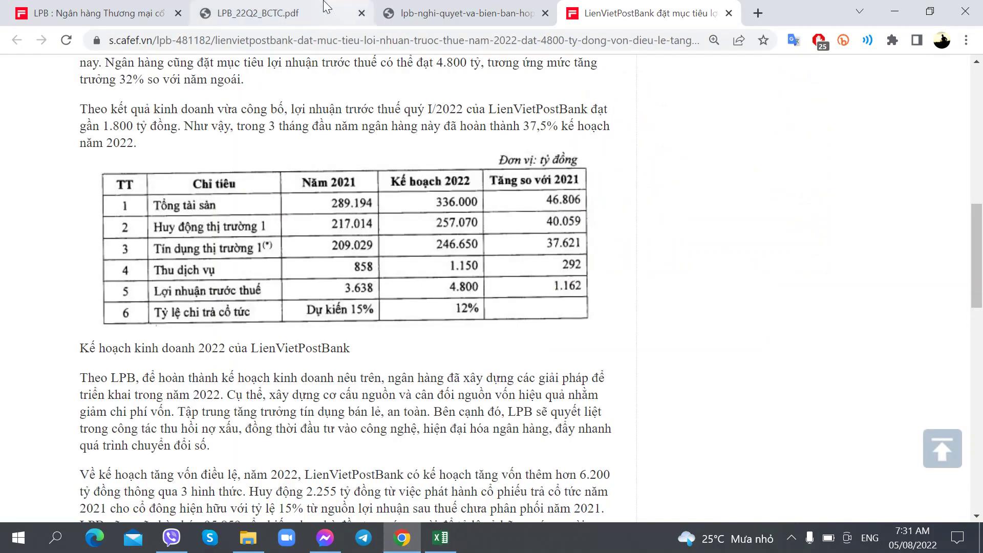
{"action": "left_click", "coordinate": [246, 13]}
{"action": "left_click", "coordinate": [461, 13]}
{"action": "scroll", "coordinate": [342, 195], "scroll_direction": "down", "scroll_amount": 15}
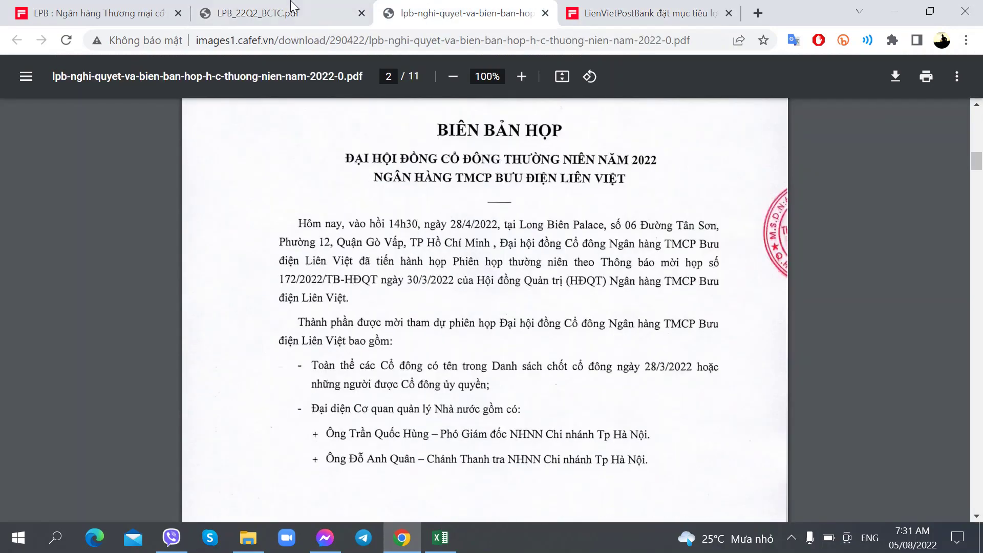
{"action": "left_click", "coordinate": [246, 13]}
{"action": "scroll", "coordinate": [264, 244], "scroll_direction": "down", "scroll_amount": 5}
{"action": "scroll", "coordinate": [264, 243], "scroll_direction": "up", "scroll_amount": 20}
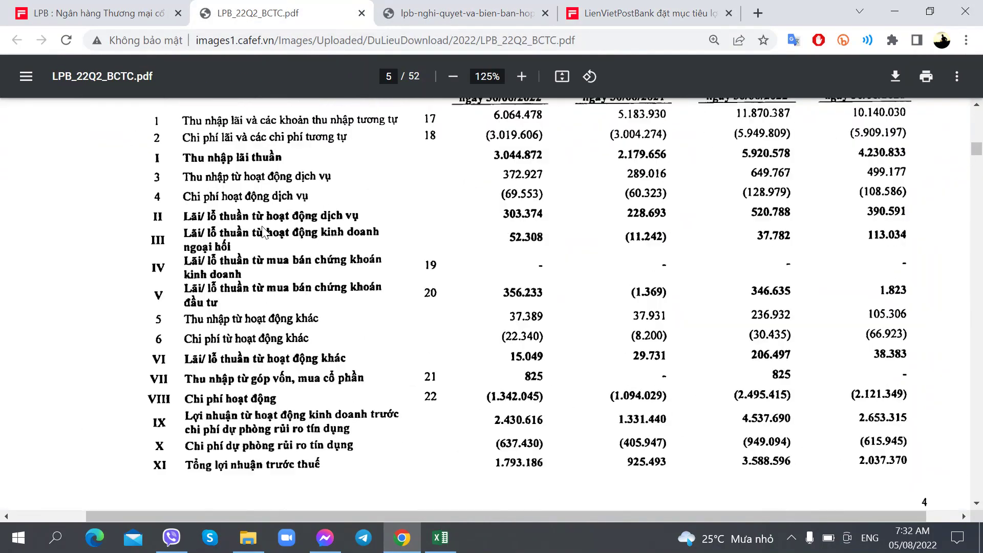
{"action": "scroll", "coordinate": [267, 224], "scroll_direction": "up", "scroll_amount": 15}
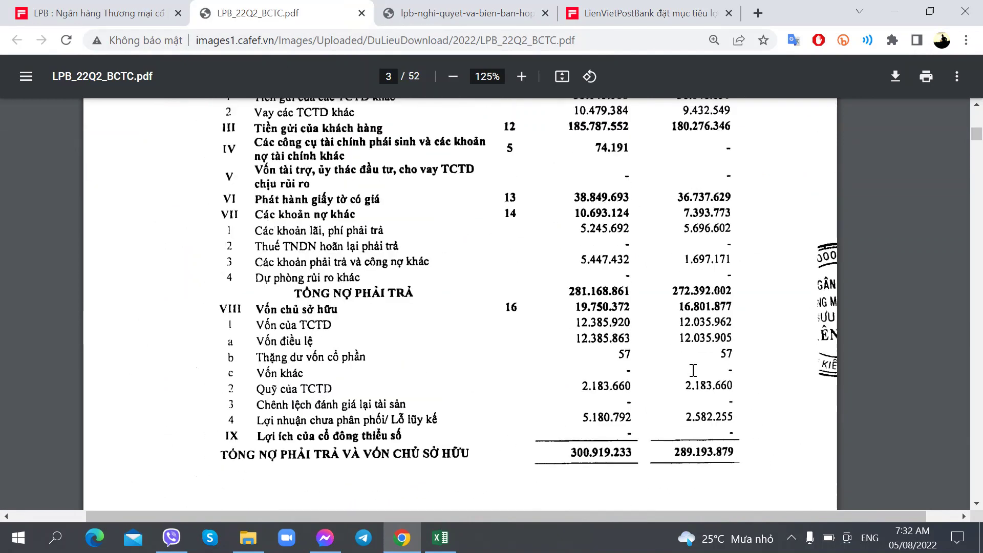
Complete the P12 formula in Excel as =P6/12035.905, using the charter capital from the report.
{"action": "key", "text": "alt+Tab"}
{"action": "type", "text": "03"}
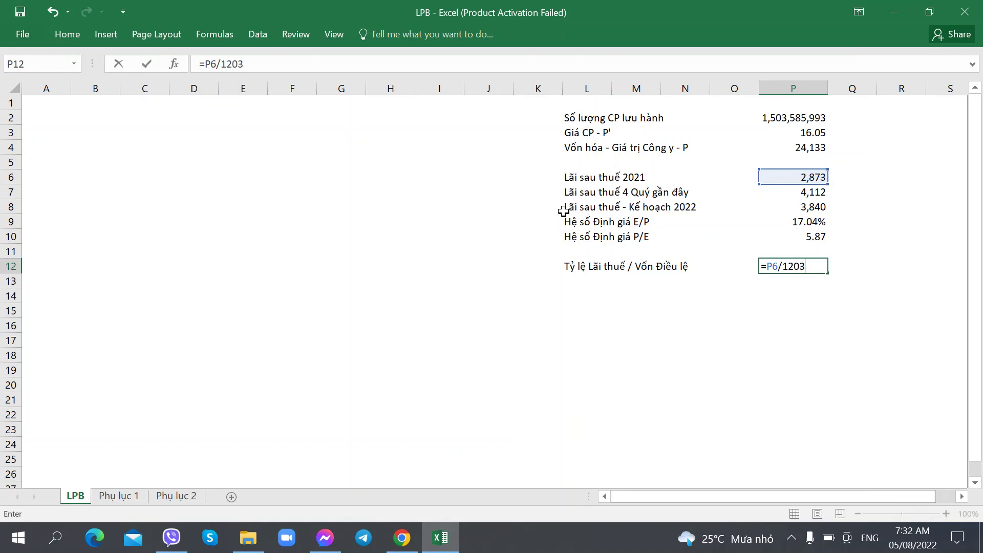
{"action": "key", "text": "alt+Tab"}
{"action": "key", "text": "alt+Tab"}
{"action": "key", "text": "alt+Tab"}
{"action": "key", "text": "alt+Tab"}
{"action": "type", "text": "5.905"}
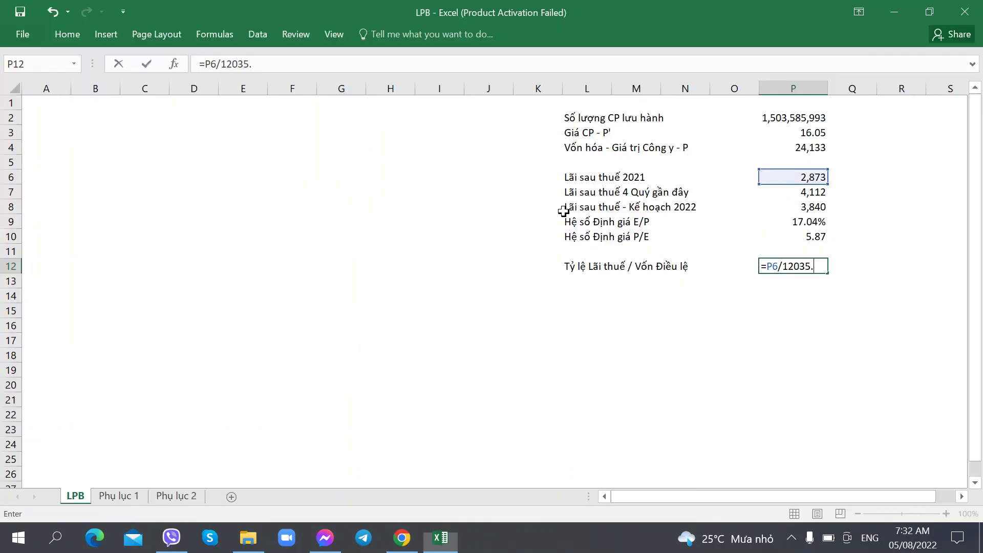
{"action": "key", "text": "Tab"}
Apply the percentage format of P9 to the profit-to-charter-capital ratio in P12.
{"action": "key", "text": "Left"}
{"action": "key", "text": "Up"}
{"action": "key", "text": "Up"}
{"action": "key", "text": "Up"}
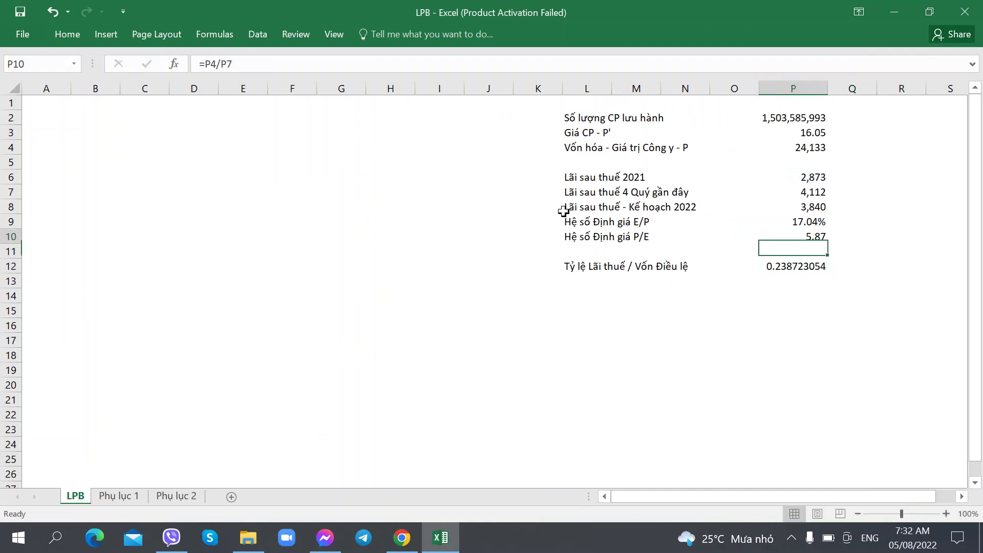
{"action": "key", "text": "ctrl+c"}
{"action": "right_click", "coordinate": [781, 267]}
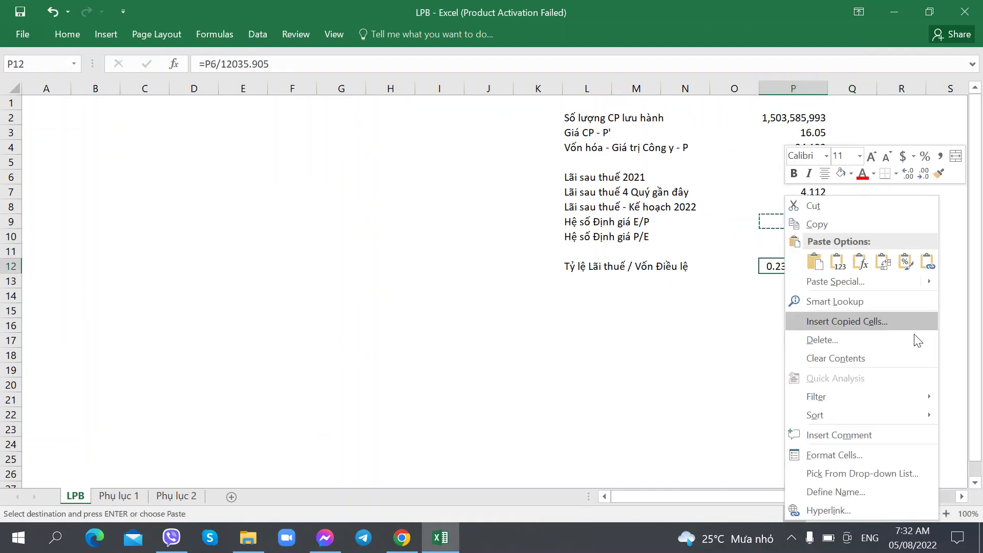
{"action": "key", "text": "s"}
{"action": "key", "text": "t"}
{"action": "key", "text": "Return"}
{"action": "left_click", "coordinate": [704, 323]}
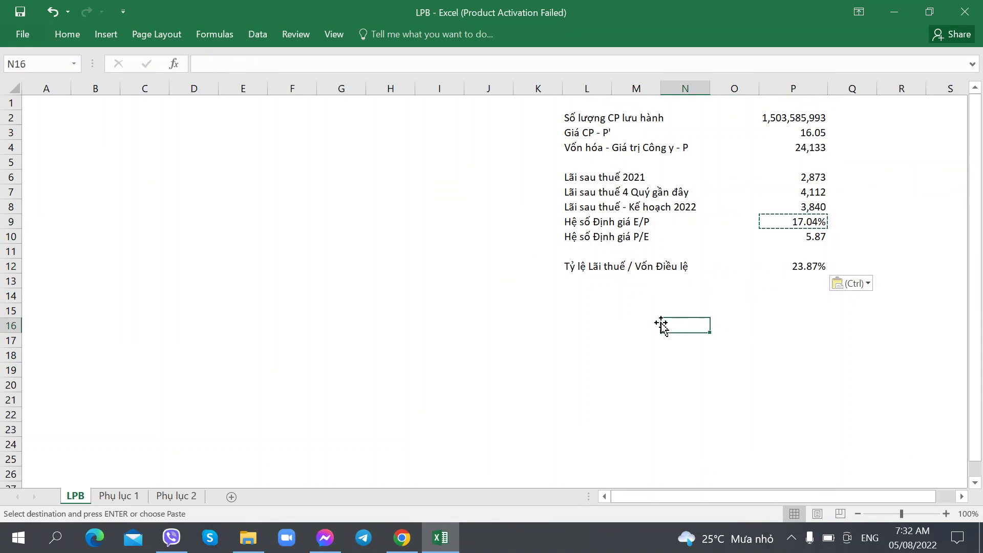
Switch to Chrome and find the owners' equity note (16. Vốn chủ sở hữu) in LPB_22Q2_BCTC.pdf.
{"action": "left_click", "coordinate": [594, 281]}
{"action": "key", "text": "alt+Tab"}
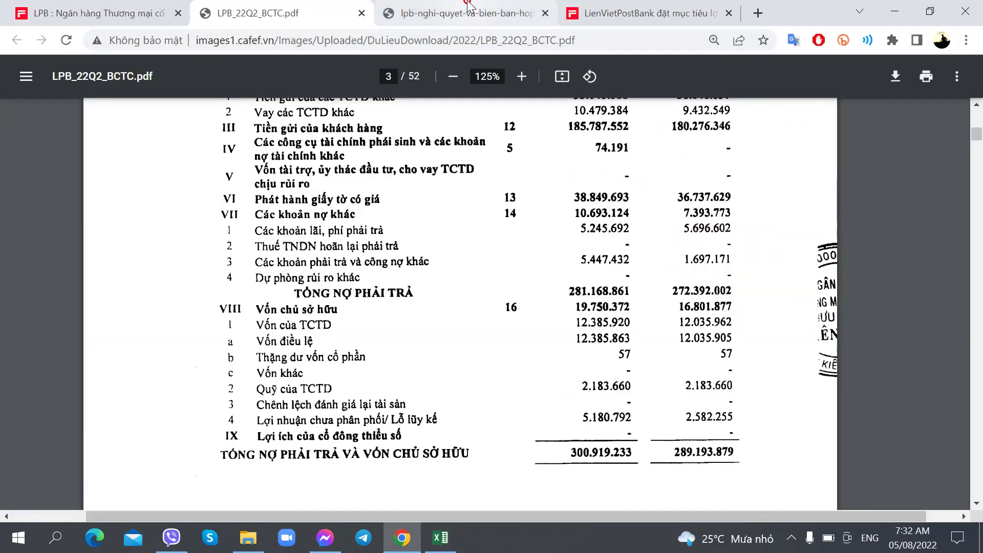
{"action": "key", "text": "ctrl+Tab"}
{"action": "key", "text": "ctrl+shift+Tab"}
{"action": "scroll", "coordinate": [464, 315], "scroll_direction": "down", "scroll_amount": 20}
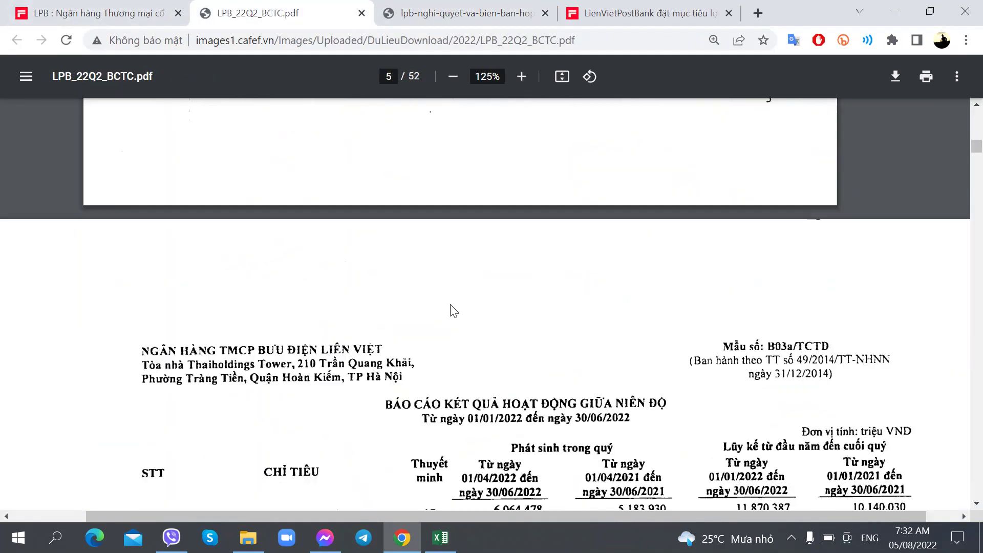
{"action": "left_click_drag", "start_coordinate": [977, 151], "coordinate": [977, 369]}
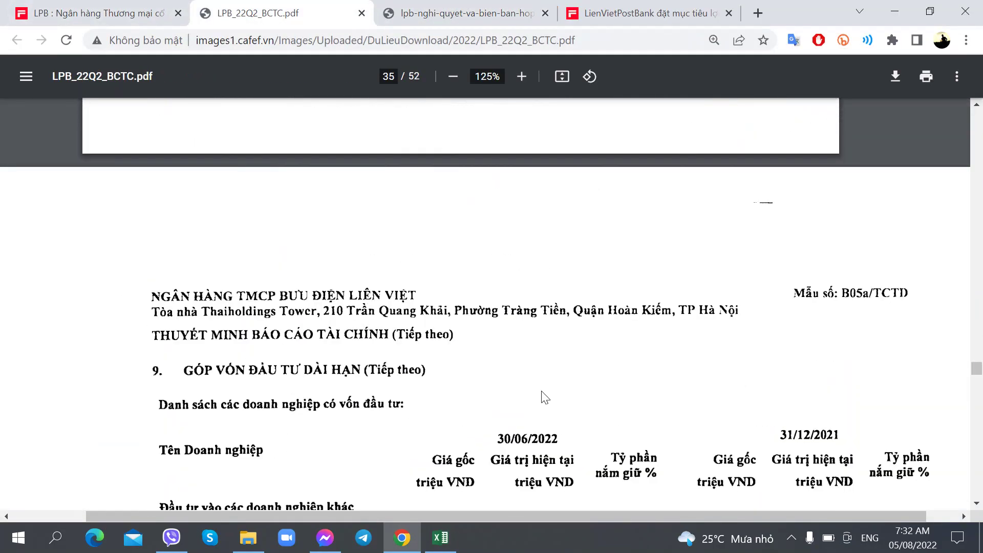
{"action": "scroll", "coordinate": [541, 389], "scroll_direction": "down", "scroll_amount": 10}
{"action": "scroll", "coordinate": [489, 388], "scroll_direction": "down", "scroll_amount": 20}
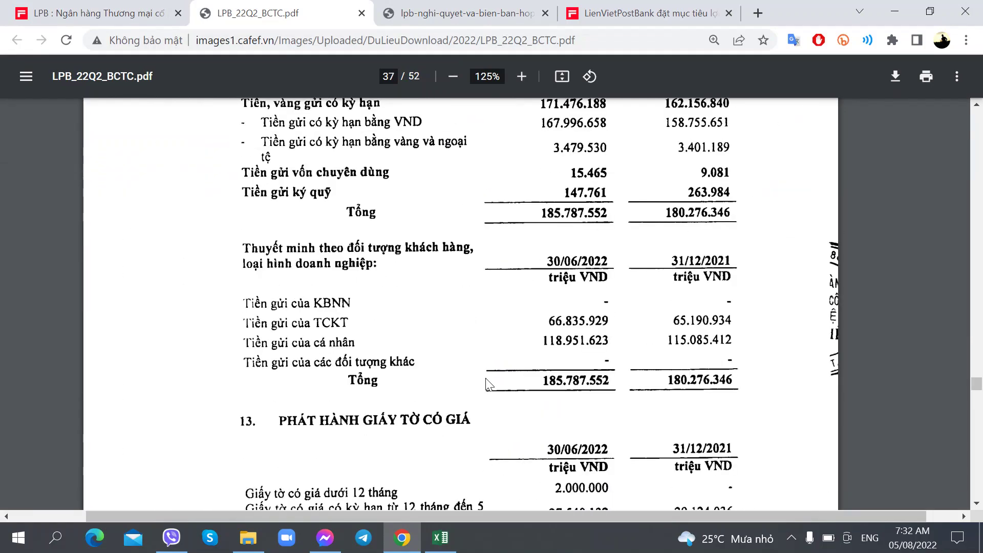
{"action": "scroll", "coordinate": [487, 377], "scroll_direction": "down", "scroll_amount": 15}
{"action": "scroll", "coordinate": [487, 371], "scroll_direction": "up", "scroll_amount": 15}
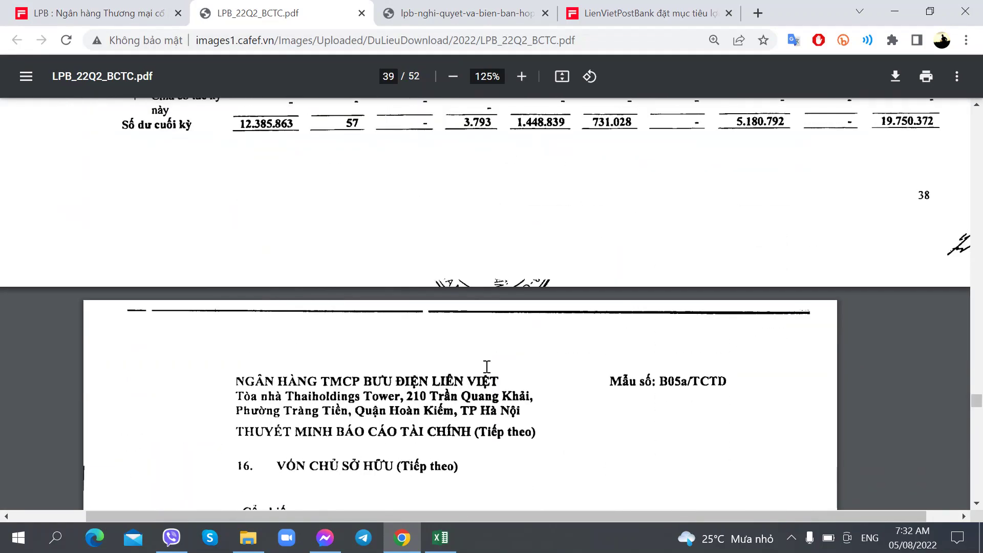
Examine the equity changes table on page 39 of the PDF, from the charter capital column to the total column.
{"action": "scroll", "coordinate": [487, 362], "scroll_direction": "down", "scroll_amount": 7}
{"action": "scroll", "coordinate": [487, 367], "scroll_direction": "up", "scroll_amount": 7}
{"action": "scroll", "coordinate": [487, 366], "scroll_direction": "down", "scroll_amount": 10}
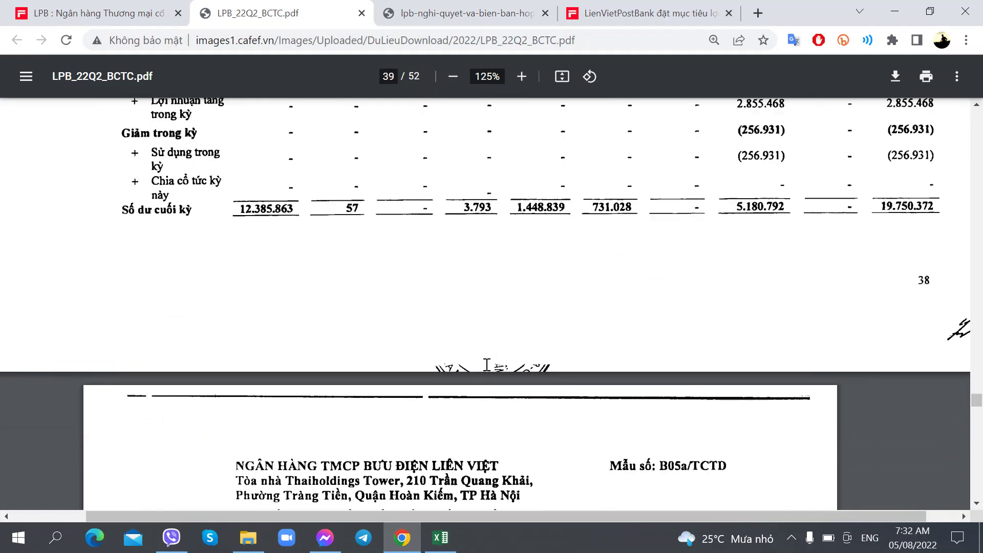
{"action": "scroll", "coordinate": [487, 365], "scroll_direction": "up", "scroll_amount": 7}
{"action": "scroll", "coordinate": [487, 365], "scroll_direction": "down", "scroll_amount": 2}
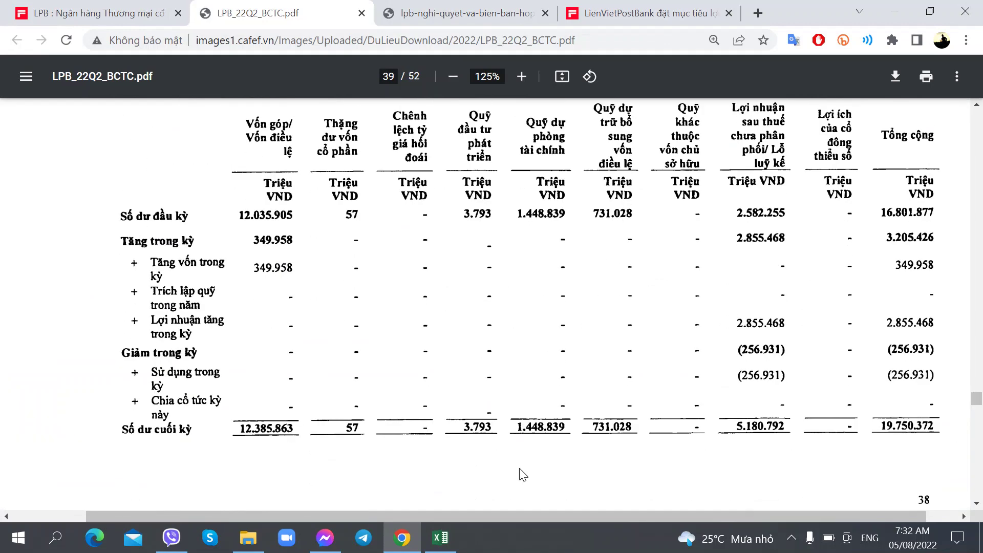
{"action": "left_click", "coordinate": [579, 509]}
{"action": "left_click_drag", "start_coordinate": [562, 509], "coordinate": [585, 510]}
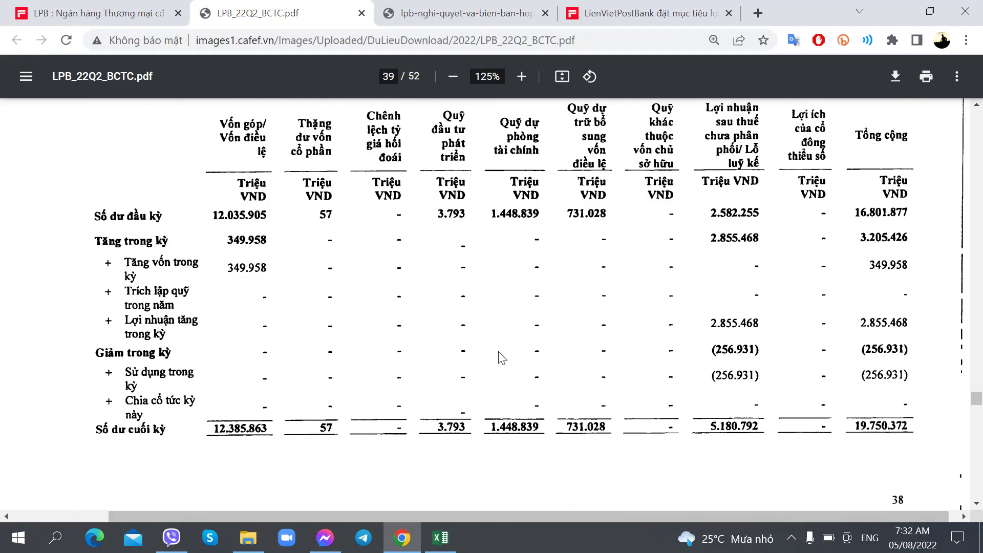
{"action": "scroll", "coordinate": [502, 356], "scroll_direction": "up", "scroll_amount": 2}
{"action": "scroll", "coordinate": [498, 354], "scroll_direction": "down", "scroll_amount": 2}
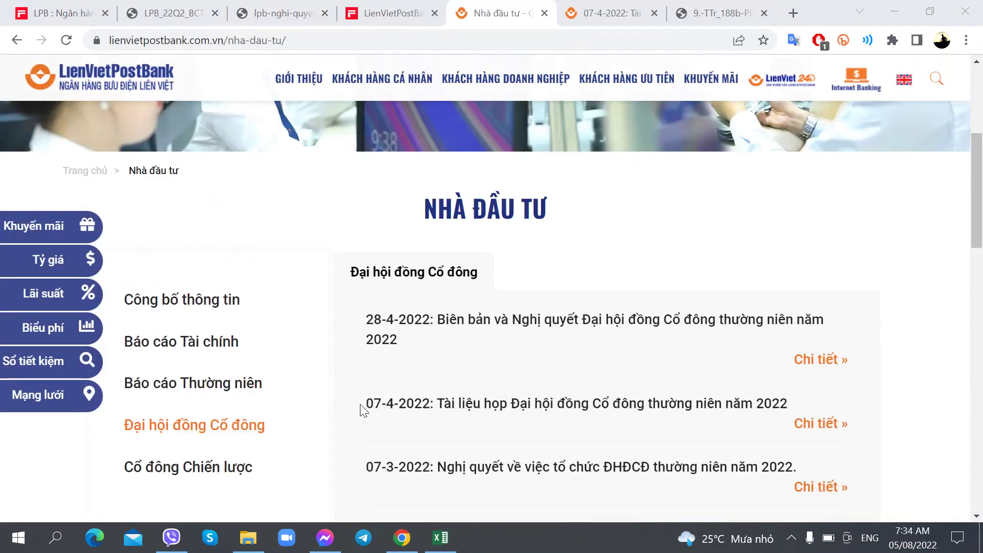
Open the 2021 profit distribution proposal from LienVietPostBank's 2022 shareholder meeting documents and examine its profit allocation table.
{"action": "scroll", "coordinate": [340, 383], "scroll_direction": "up", "scroll_amount": 5}
{"action": "scroll", "coordinate": [314, 379], "scroll_direction": "down", "scroll_amount": 5}
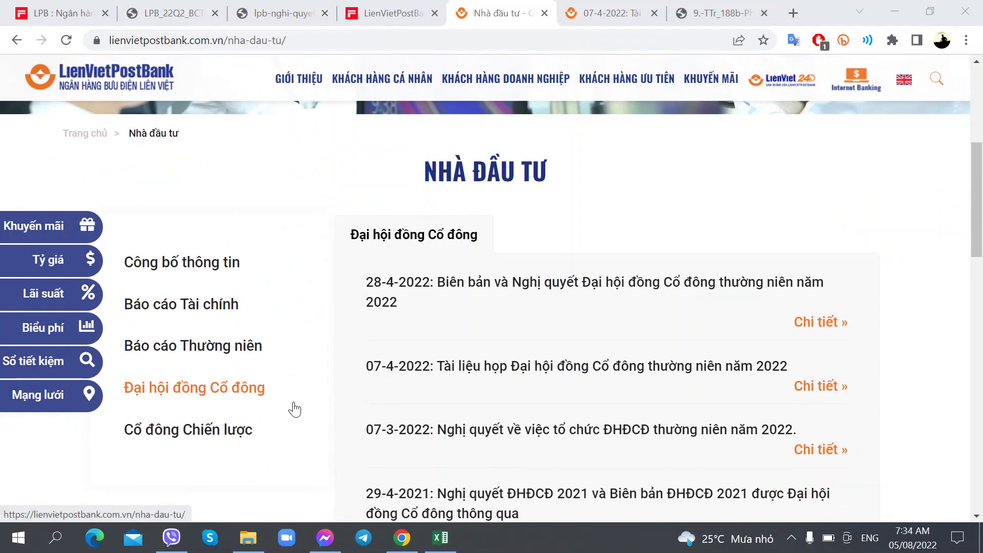
{"action": "left_click", "coordinate": [604, 12]}
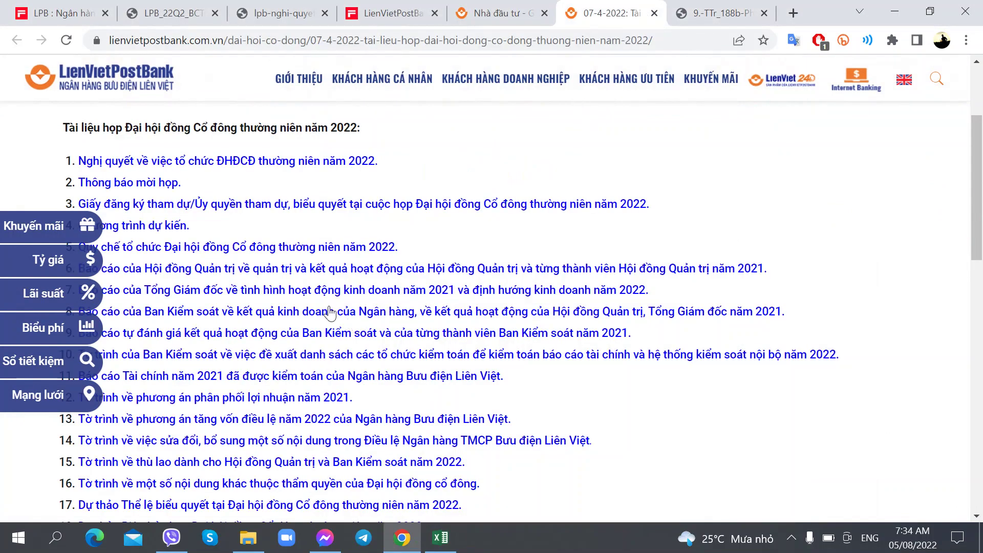
{"action": "left_click", "coordinate": [251, 399]}
{"action": "scroll", "coordinate": [466, 250], "scroll_direction": "down", "scroll_amount": 3}
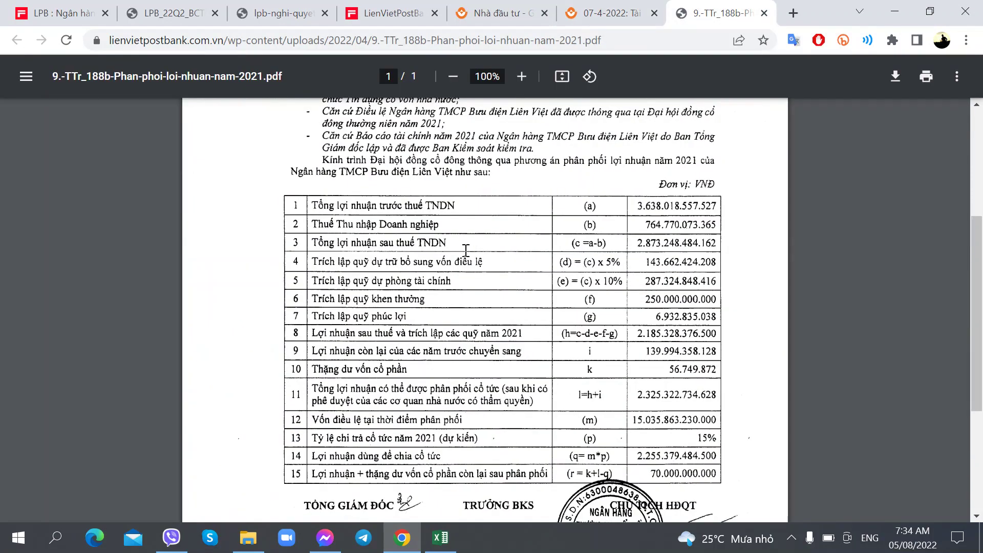